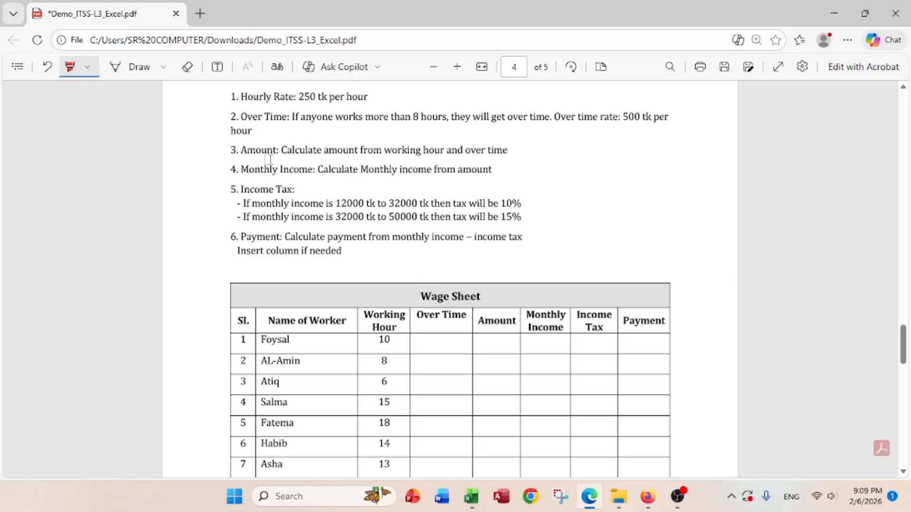
Highlight the 8-hour limit, the 500 tk overtime rate and the amount instruction in the PDF's job conditions.
{"action": "scroll", "coordinate": [326, 186], "scroll_direction": "up", "scroll_amount": 2}
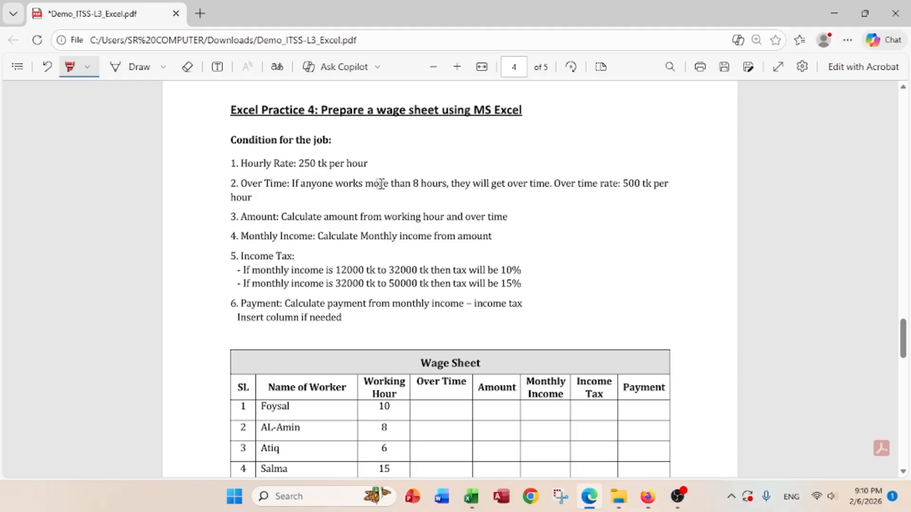
{"action": "left_click_drag", "start_coordinate": [405, 184], "coordinate": [471, 184]}
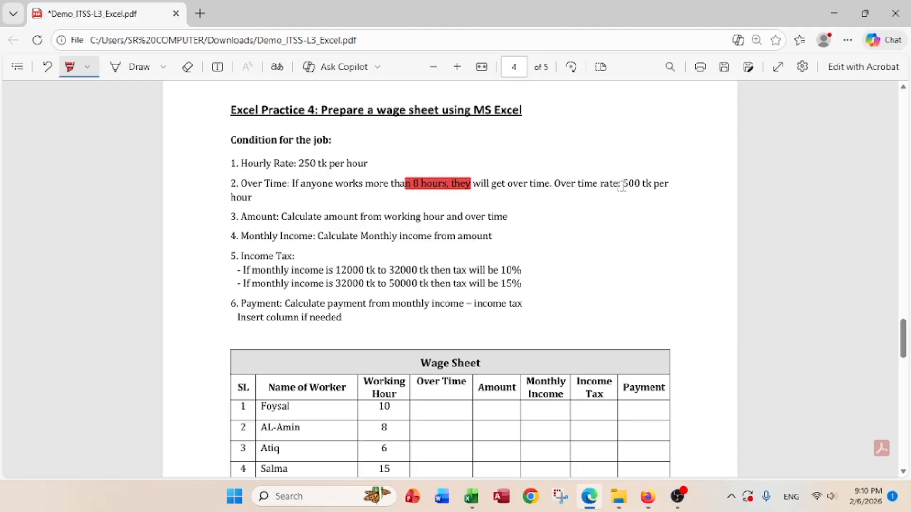
{"action": "left_click_drag", "start_coordinate": [623, 184], "coordinate": [640, 187]}
{"action": "left_click_drag", "start_coordinate": [245, 216], "coordinate": [481, 219]}
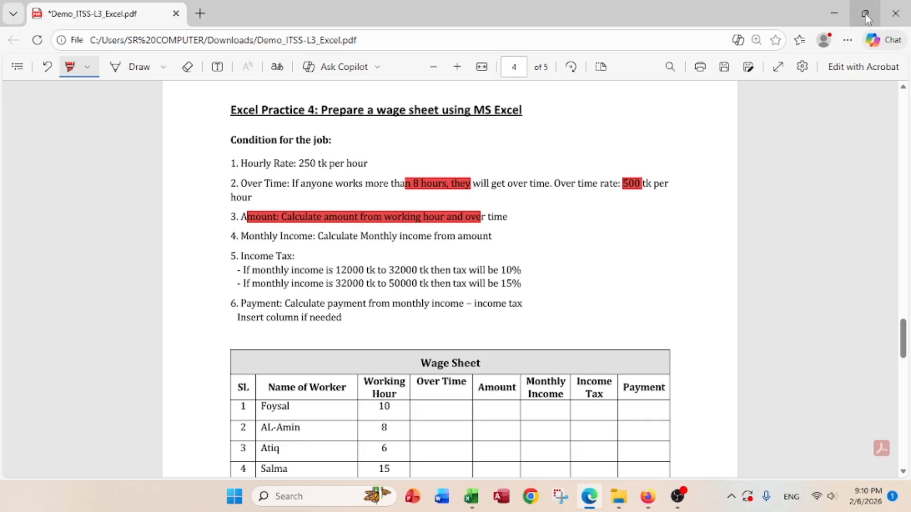
Arrange the PDF and the Book1 Excel workbook side by side, with the workbook on the left half.
{"action": "mouse_move", "coordinate": [865, 15]}
{"action": "left_click", "coordinate": [799, 39]}
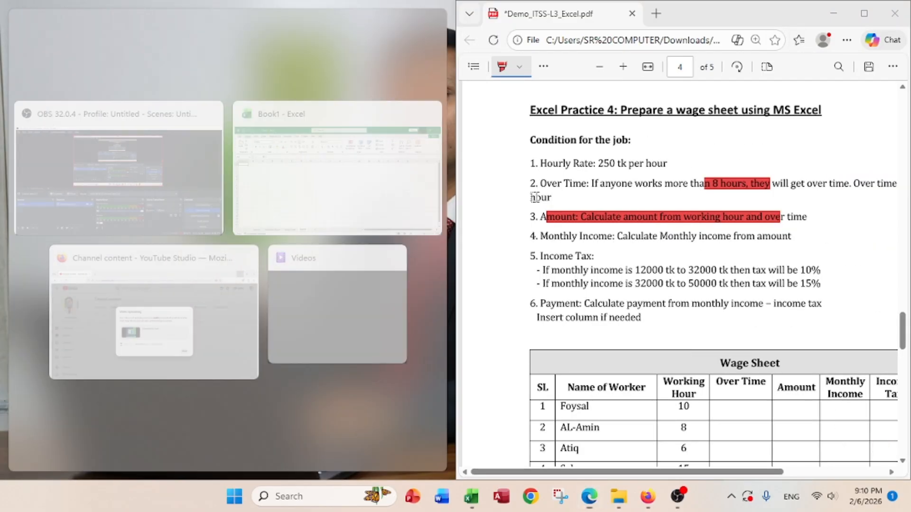
{"action": "left_click", "coordinate": [320, 181]}
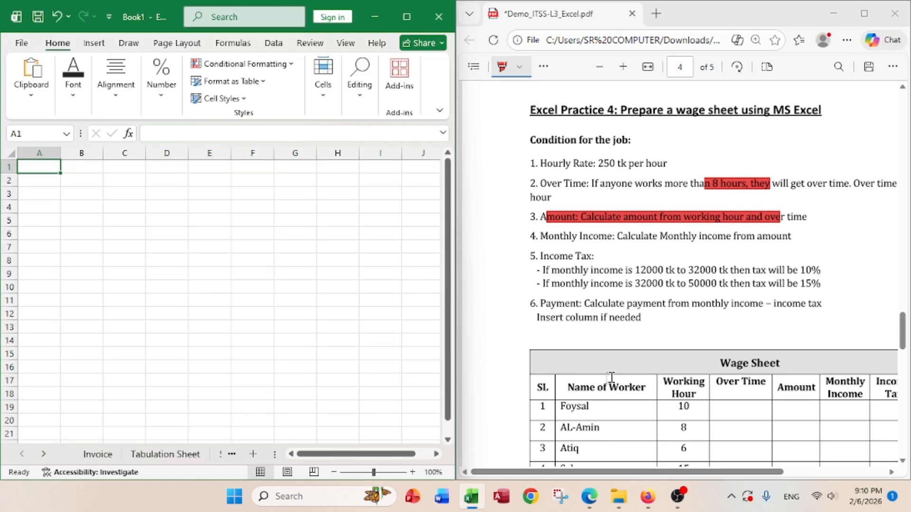
Examine the Wage Sheet table in the PDF, including its column headings and all worker rows.
{"action": "scroll", "coordinate": [593, 442], "scroll_direction": "down", "scroll_amount": 2}
{"action": "left_click", "coordinate": [595, 474]}
{"action": "left_click_drag", "start_coordinate": [594, 473], "coordinate": [617, 476]}
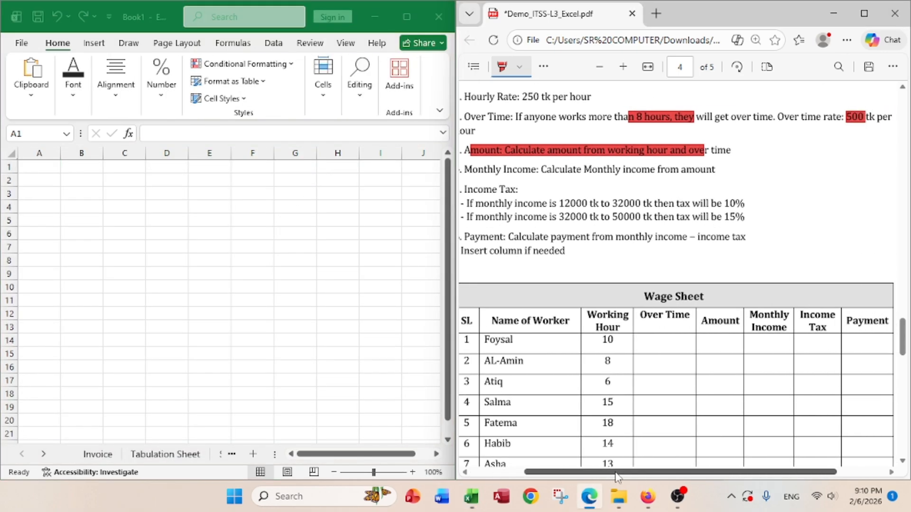
{"action": "scroll", "coordinate": [499, 309], "scroll_direction": "down", "scroll_amount": 2}
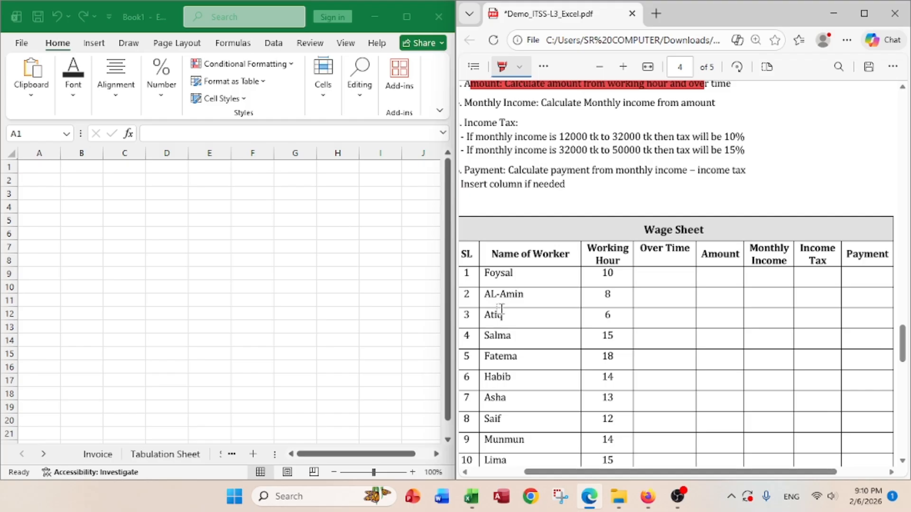
{"action": "left_click_drag", "start_coordinate": [605, 473], "coordinate": [598, 472]}
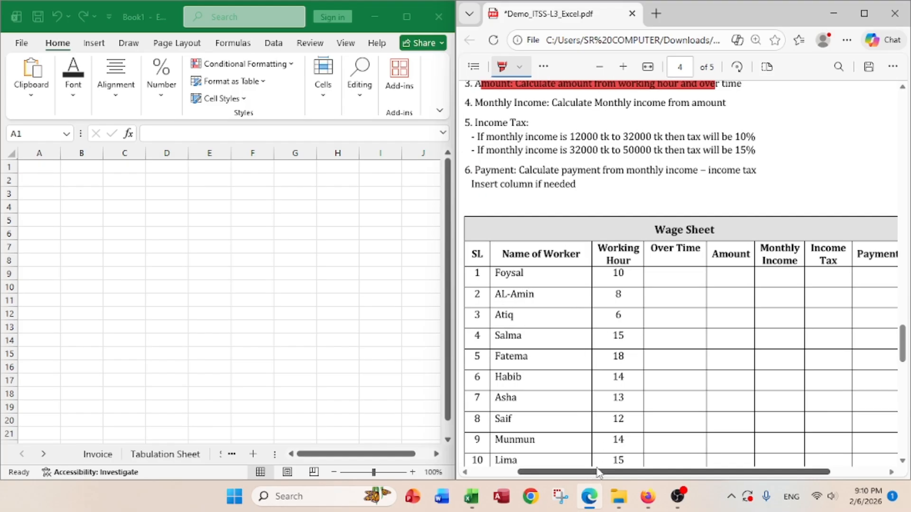
{"action": "scroll", "coordinate": [611, 386], "scroll_direction": "down", "scroll_amount": 2}
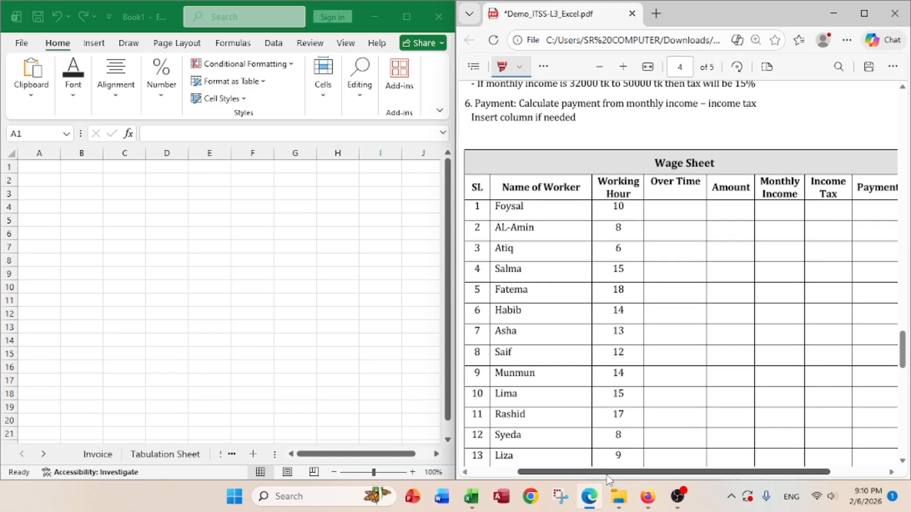
{"action": "scroll", "coordinate": [607, 414], "scroll_direction": "down", "scroll_amount": 2}
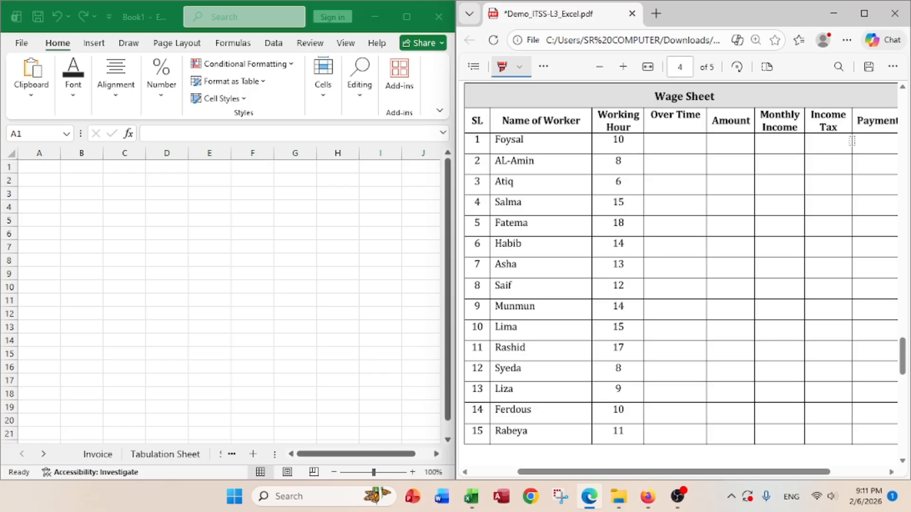
Merge and center cells A1:I1 in the workbook and enter the title "Wage Sheet".
{"action": "left_click", "coordinate": [269, 193]}
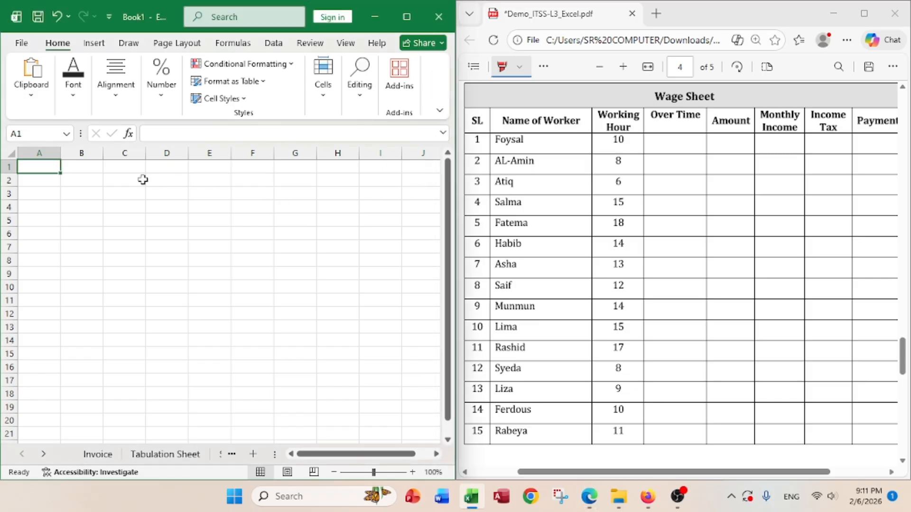
{"action": "left_click_drag", "start_coordinate": [41, 169], "coordinate": [366, 167]}
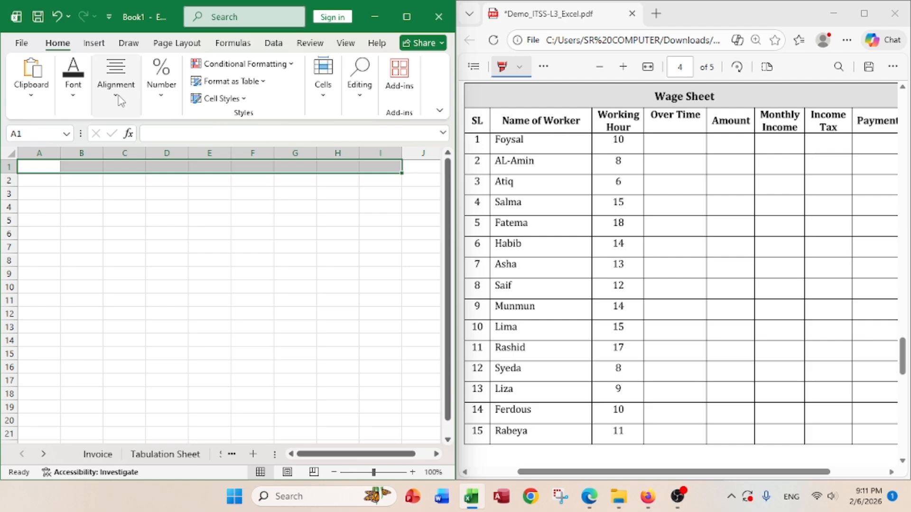
{"action": "left_click", "coordinate": [116, 76]}
{"action": "left_click", "coordinate": [225, 153]}
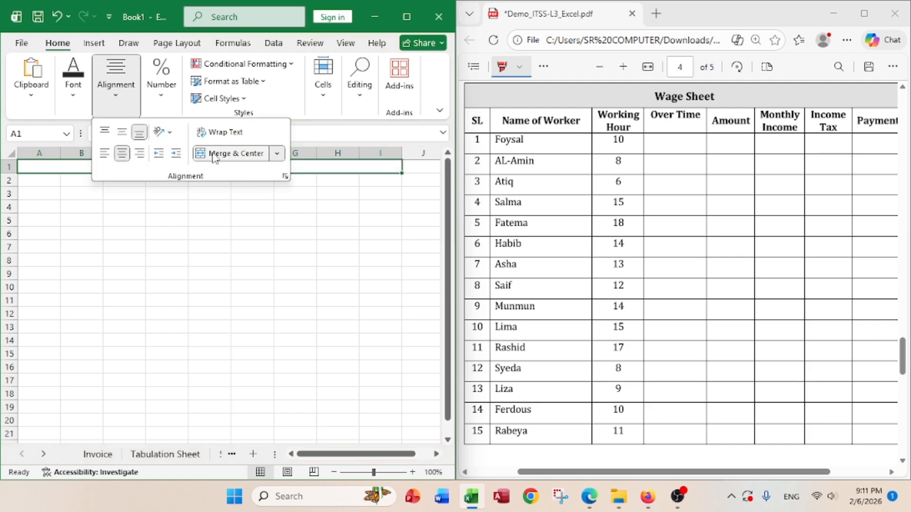
{"action": "left_click", "coordinate": [67, 166]}
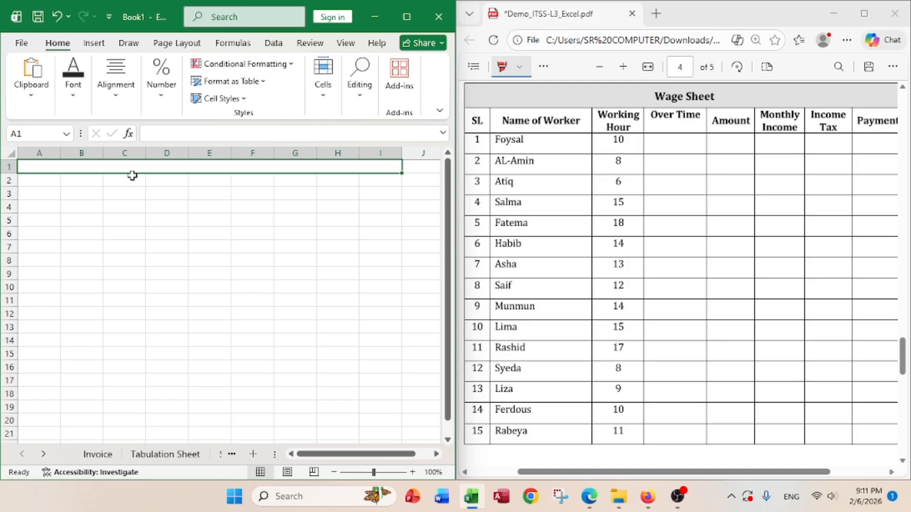
{"action": "type", "text": "Wa"}
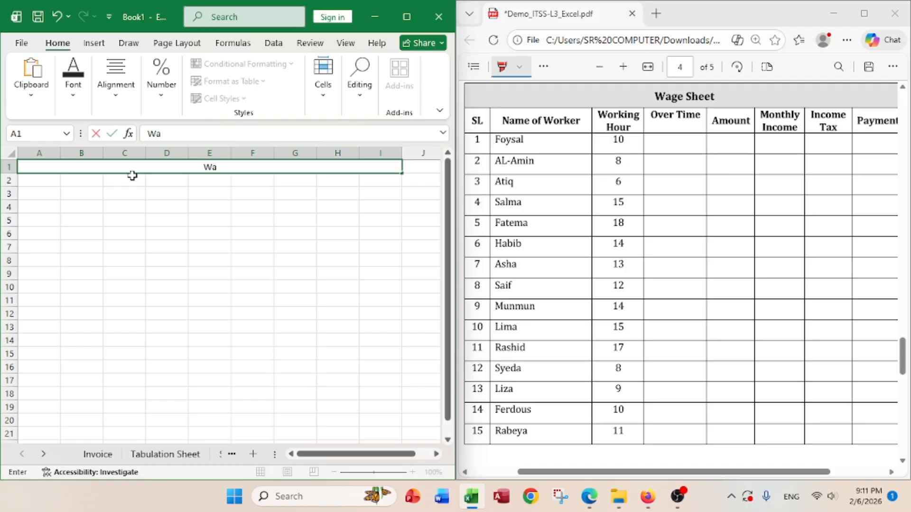
{"action": "type", "text": "ge Sheet"}
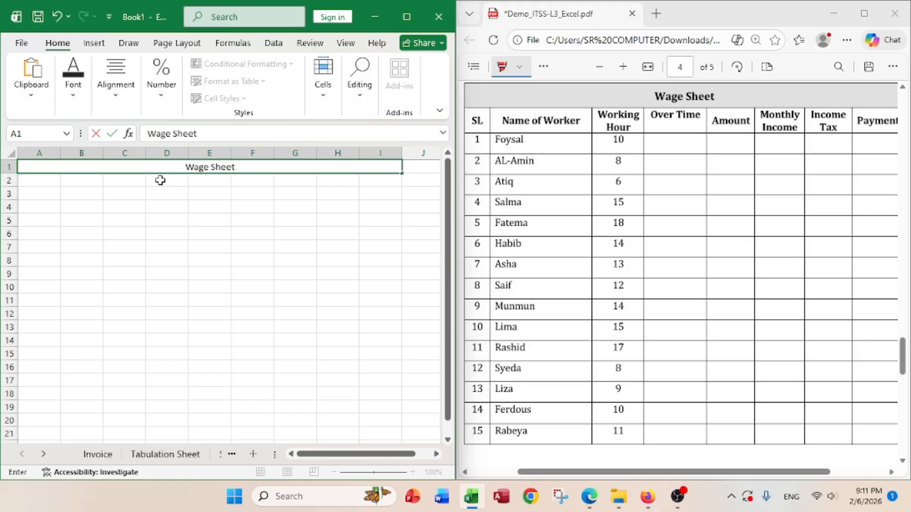
{"action": "left_click", "coordinate": [47, 183]}
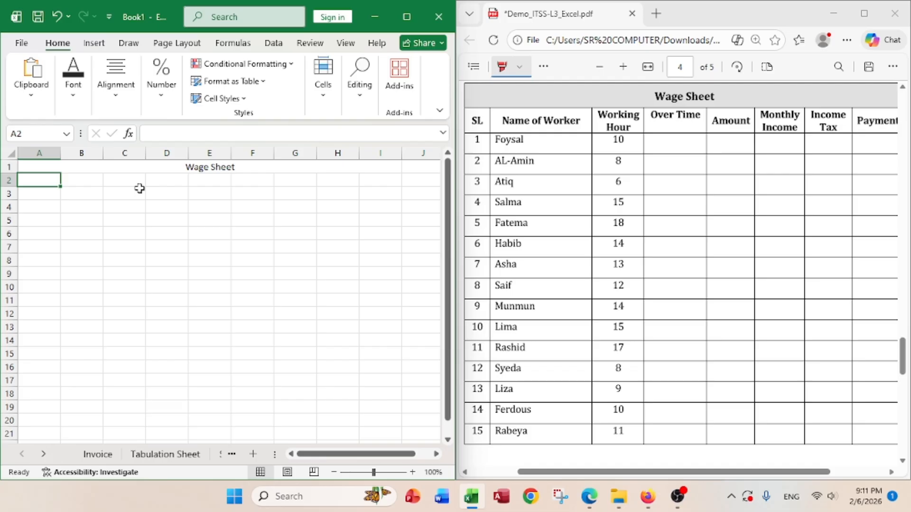
Make the "Wage Sheet" title bold and set its font size to 14.
{"action": "left_click", "coordinate": [196, 167]}
{"action": "left_click", "coordinate": [74, 99]}
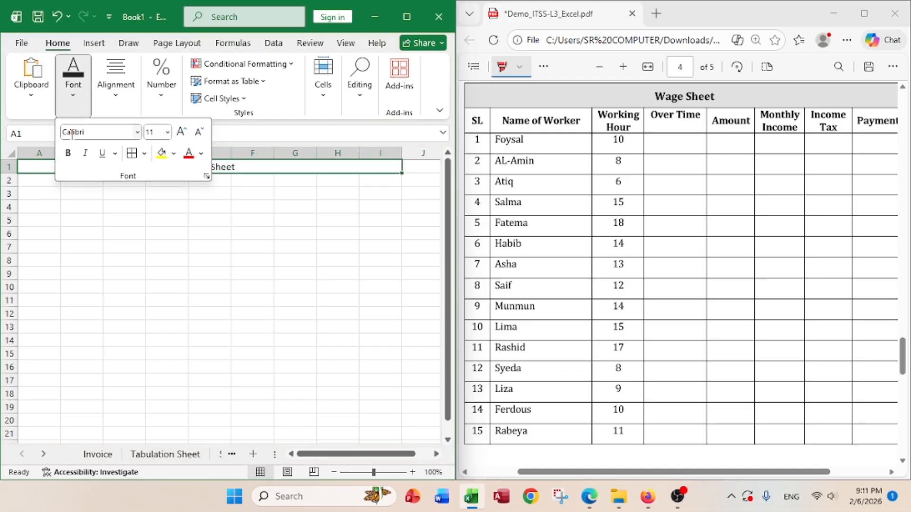
{"action": "left_click", "coordinate": [68, 153]}
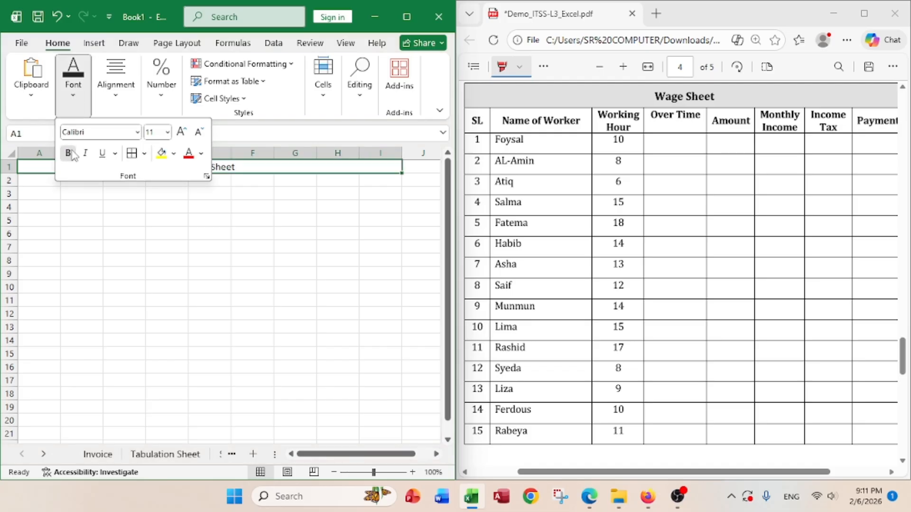
{"action": "left_click", "coordinate": [180, 132]}
{"action": "left_click", "coordinate": [181, 132]}
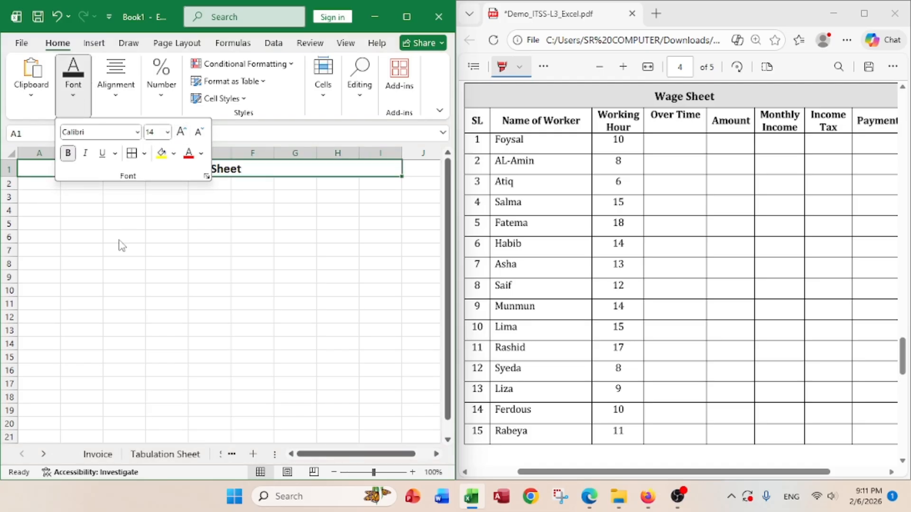
Enter the headers "SL" in A2 and "Name of Worker" in B2, and widen column B to fit.
{"action": "left_click", "coordinate": [39, 185]}
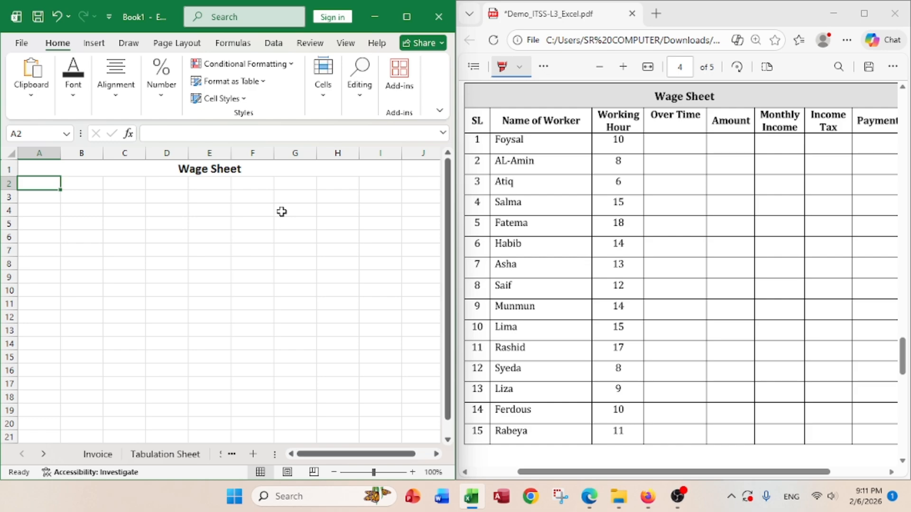
{"action": "type", "text": "SL"}
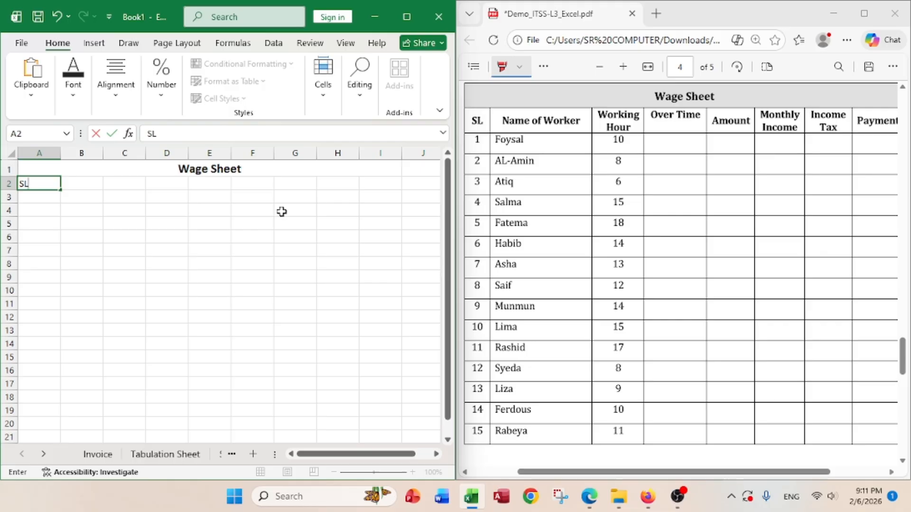
{"action": "key", "text": "Tab"}
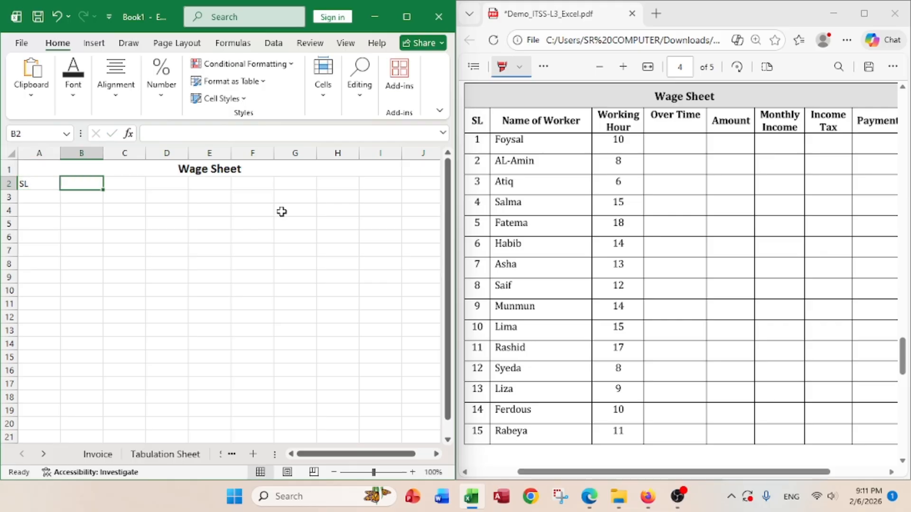
{"action": "type", "text": "Name of "}
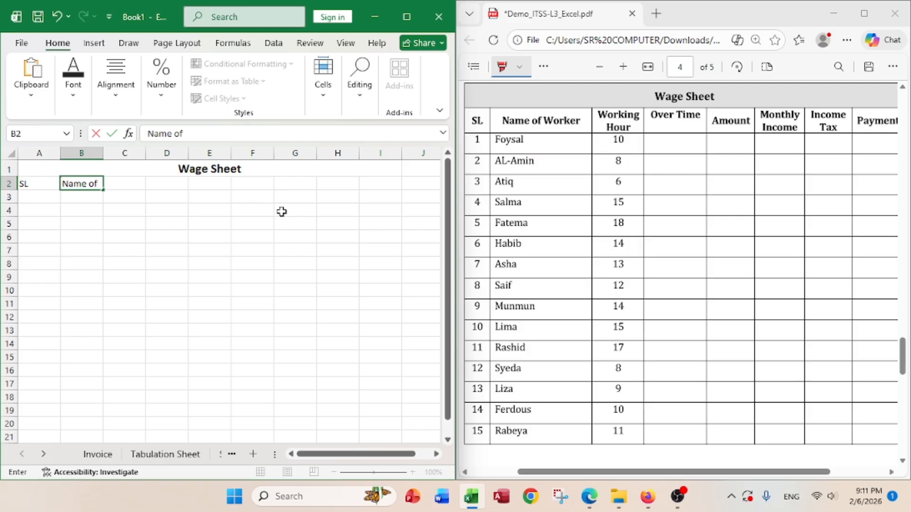
{"action": "type", "text": "Worker"}
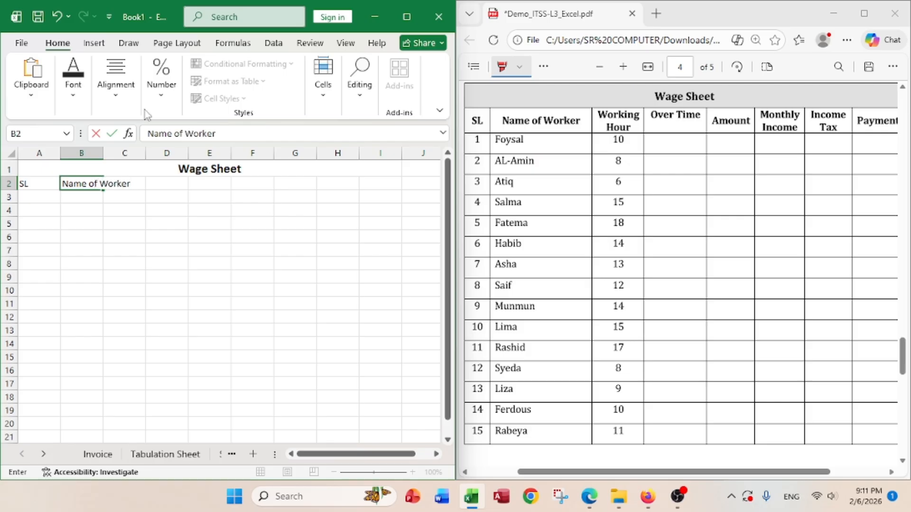
{"action": "left_click", "coordinate": [97, 217]}
{"action": "left_click_drag", "start_coordinate": [109, 157], "coordinate": [138, 156]}
Enter "Working Hour" on two lines in C2 and "Over Time" in D2.
{"action": "left_click", "coordinate": [164, 184]}
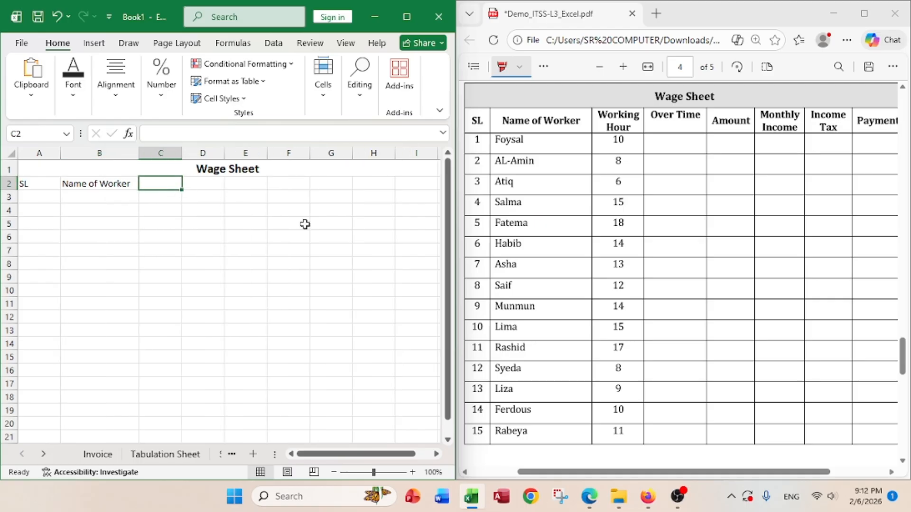
{"action": "type", "text": "W"}
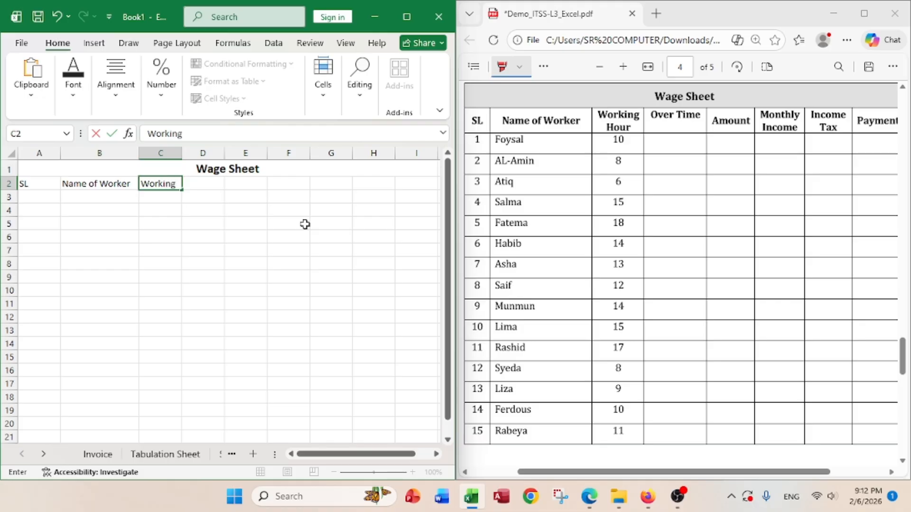
{"action": "type", "text": "orking"}
{"action": "key", "text": "alt+Return"}
{"action": "type", "text": "Hour"}
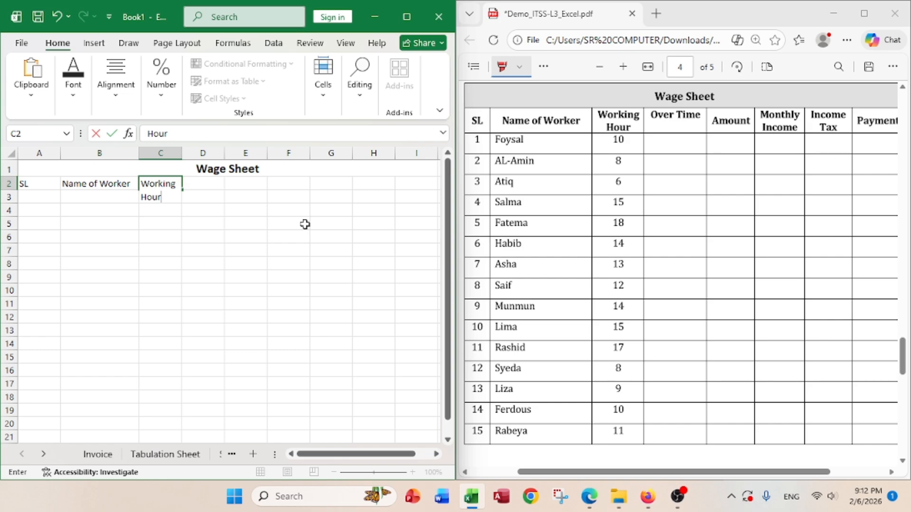
{"action": "key", "text": "Tab"}
{"action": "type", "text": "Ove"}
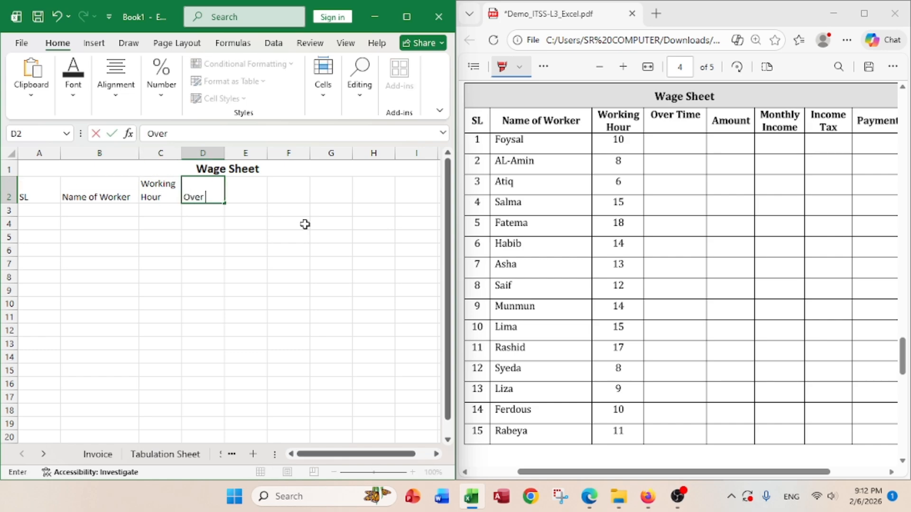
{"action": "type", "text": "r Time"}
{"action": "key", "text": "Tab"}
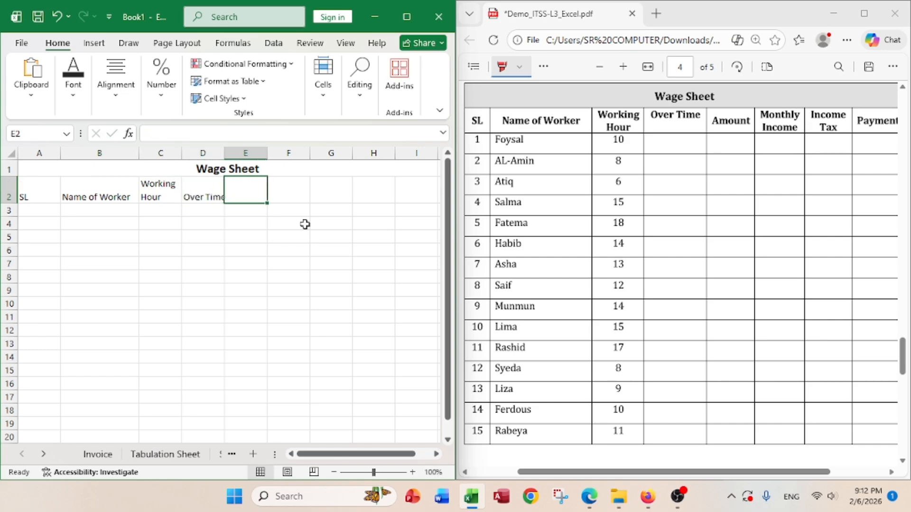
Enter "Amount" in E2 and "Monthly Income" on two lines in F2.
{"action": "type", "text": "Amount"}
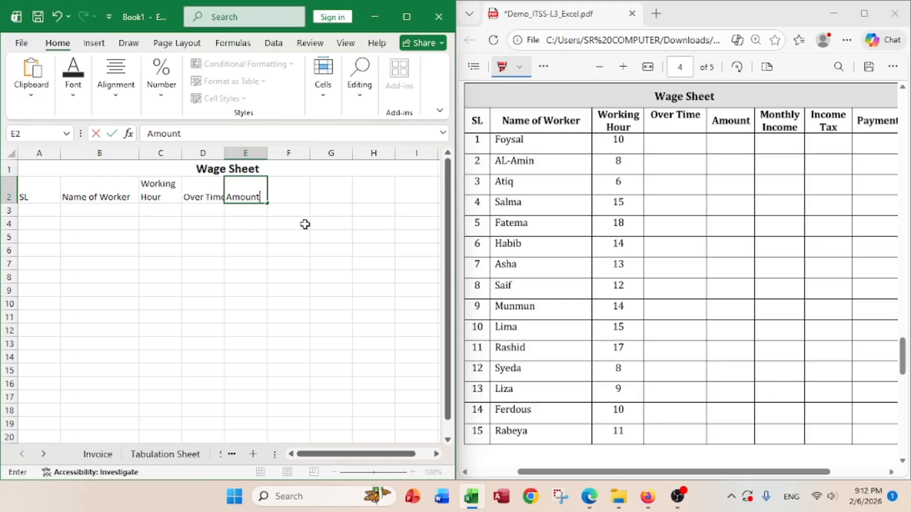
{"action": "key", "text": "Tab"}
{"action": "type", "text": "Month"}
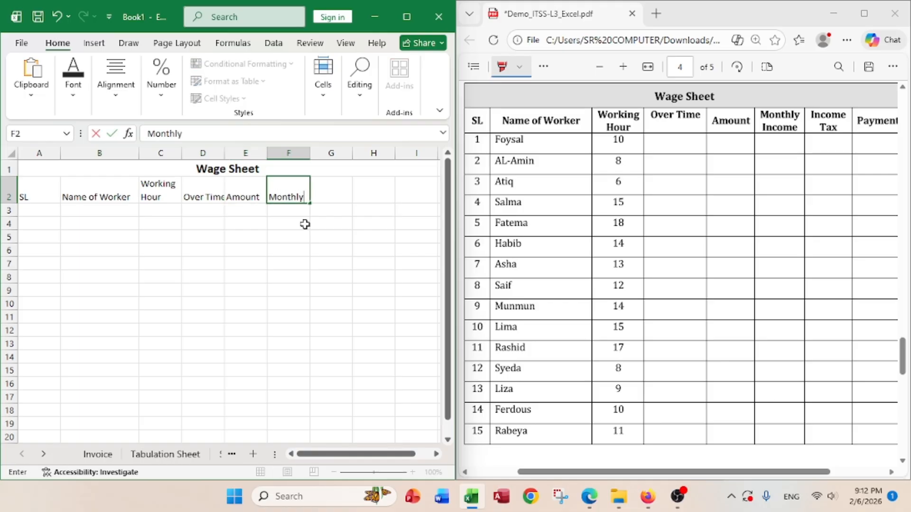
{"action": "type", "text": "ly"}
{"action": "key", "text": "alt+Return"}
{"action": "type", "text": "Income"}
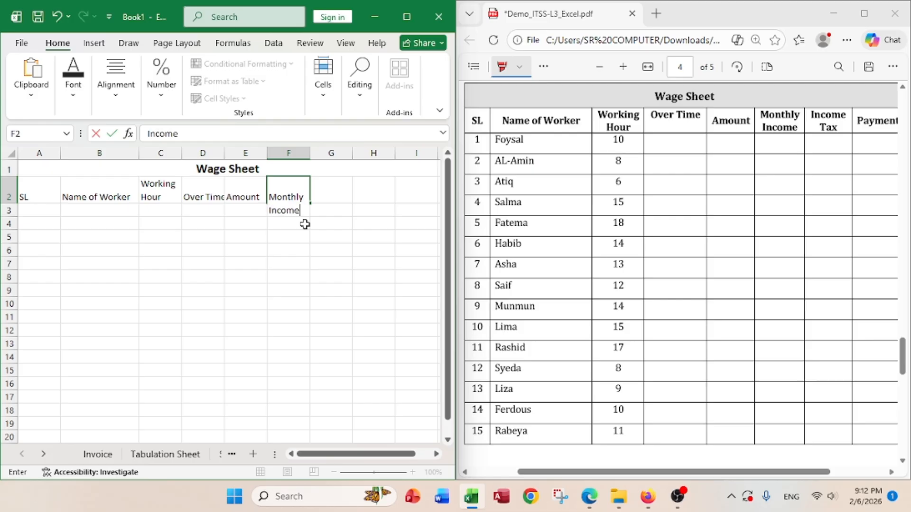
{"action": "key", "text": "Tab"}
Enter the header "Income Tax" on two lines in G2.
{"action": "type", "text": "I"}
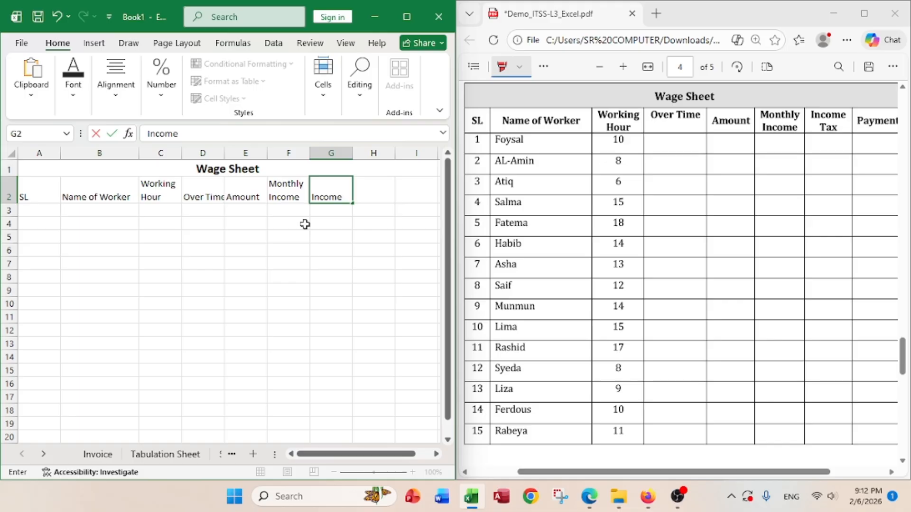
{"action": "type", "text": "ncome"}
{"action": "key", "text": "alt+Return"}
{"action": "type", "text": "Tax"}
{"action": "key", "text": "Tab"}
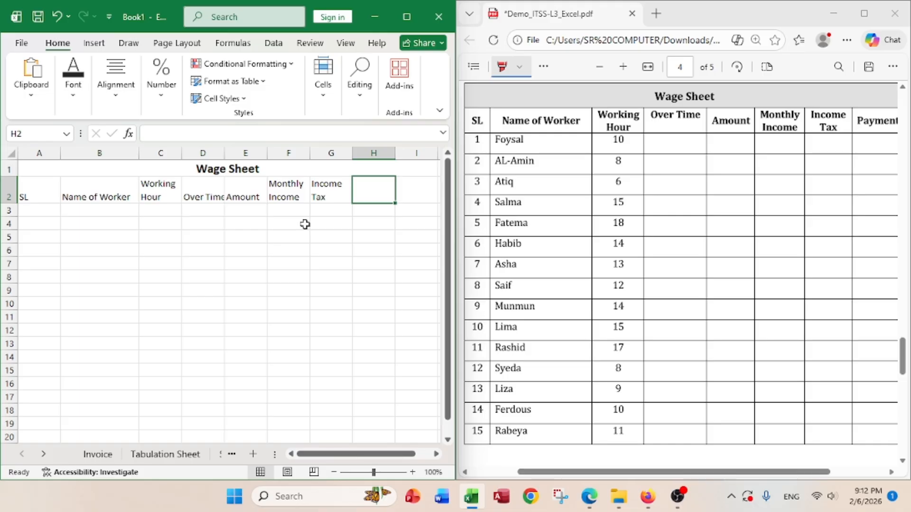
Widen column D so the "Over Time" header fits fully inside its cell.
{"action": "left_click", "coordinate": [114, 200]}
{"action": "left_click", "coordinate": [164, 194]}
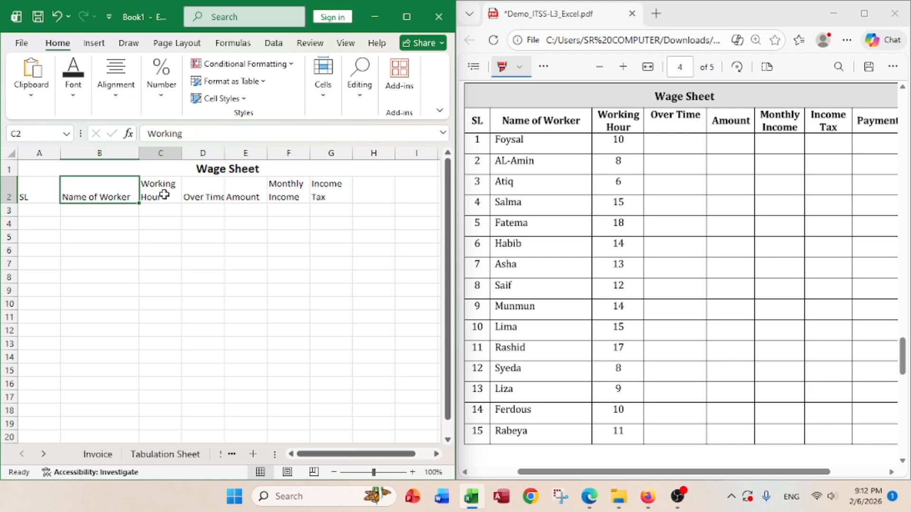
{"action": "left_click", "coordinate": [206, 192]}
{"action": "left_click_drag", "start_coordinate": [230, 153], "coordinate": [246, 153]}
{"action": "left_click", "coordinate": [269, 196]}
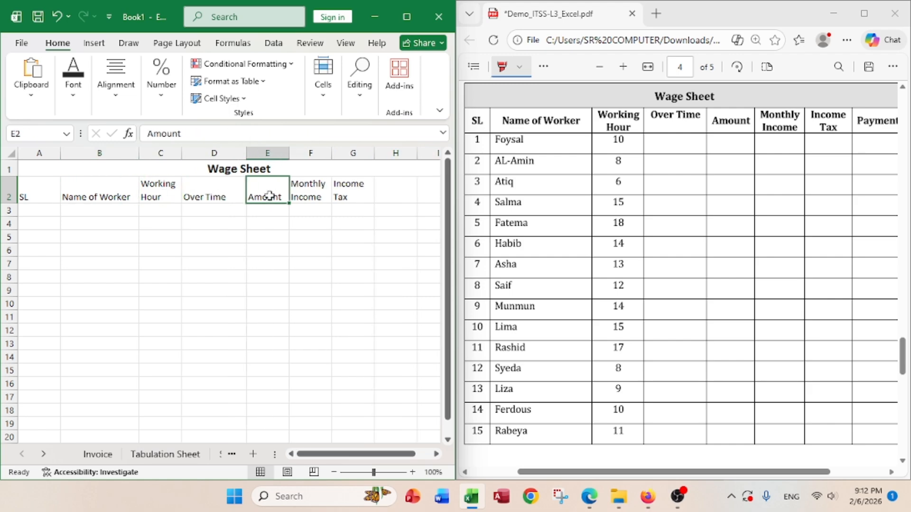
{"action": "left_click", "coordinate": [311, 194]}
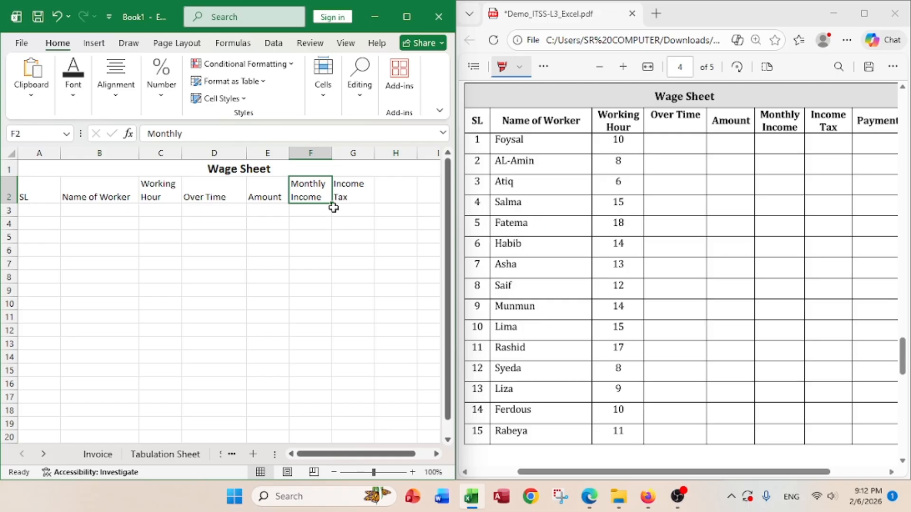
{"action": "left_click", "coordinate": [350, 192]}
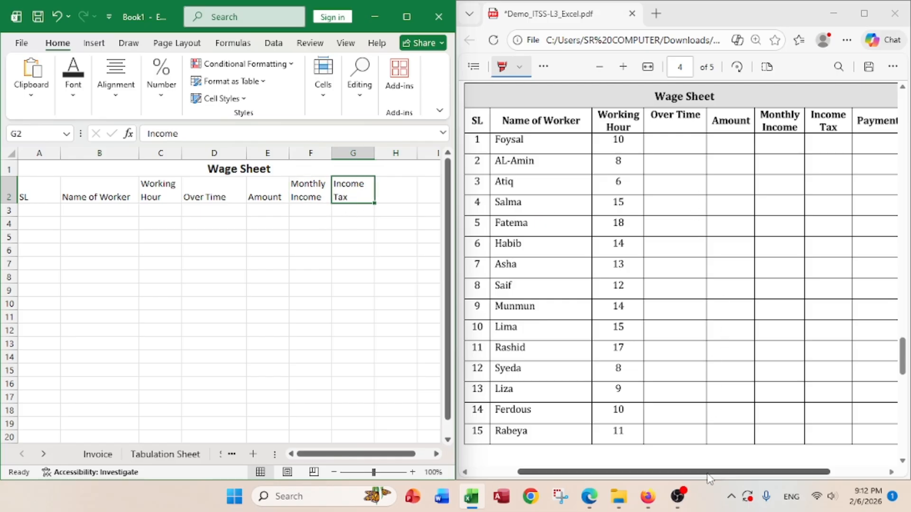
Enter the last header "Payment" from the PDF table in cell H2.
{"action": "left_click_drag", "start_coordinate": [710, 474], "coordinate": [739, 477]}
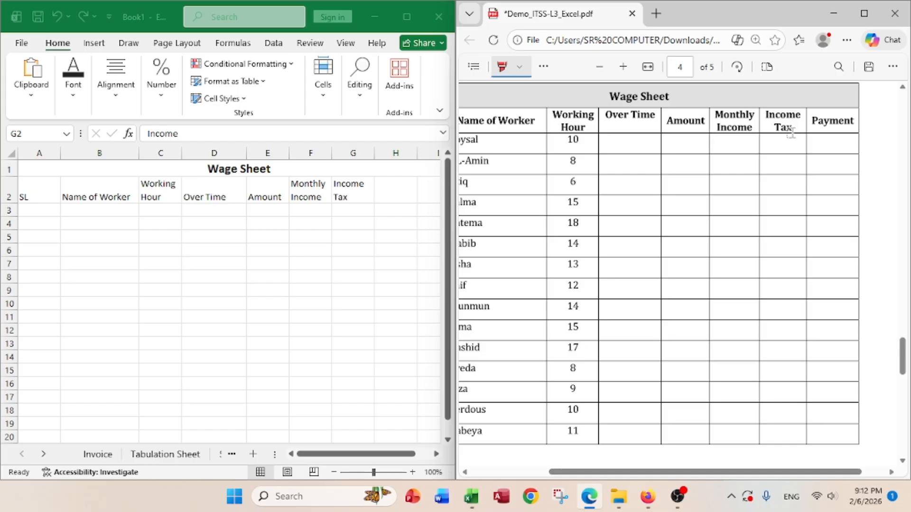
{"action": "left_click", "coordinate": [389, 190]}
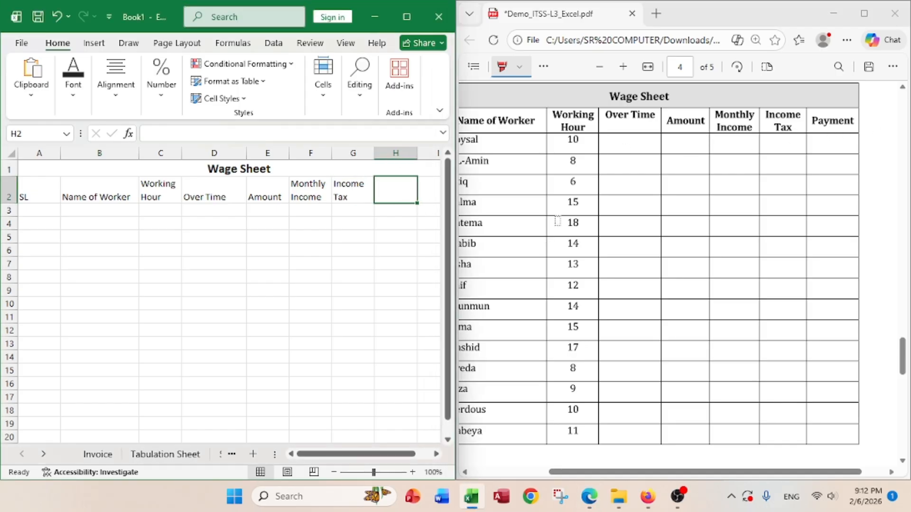
{"action": "type", "text": "Payment"}
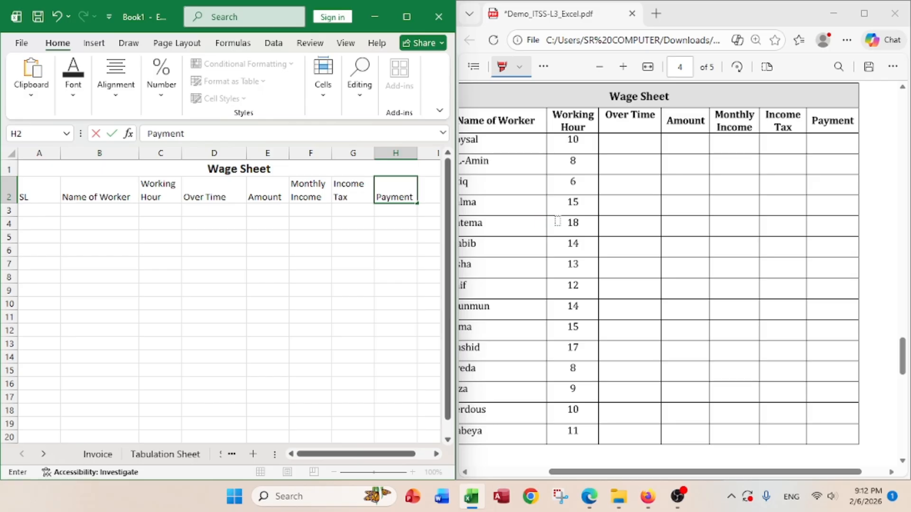
{"action": "scroll", "coordinate": [558, 222], "scroll_direction": "up", "scroll_amount": 2}
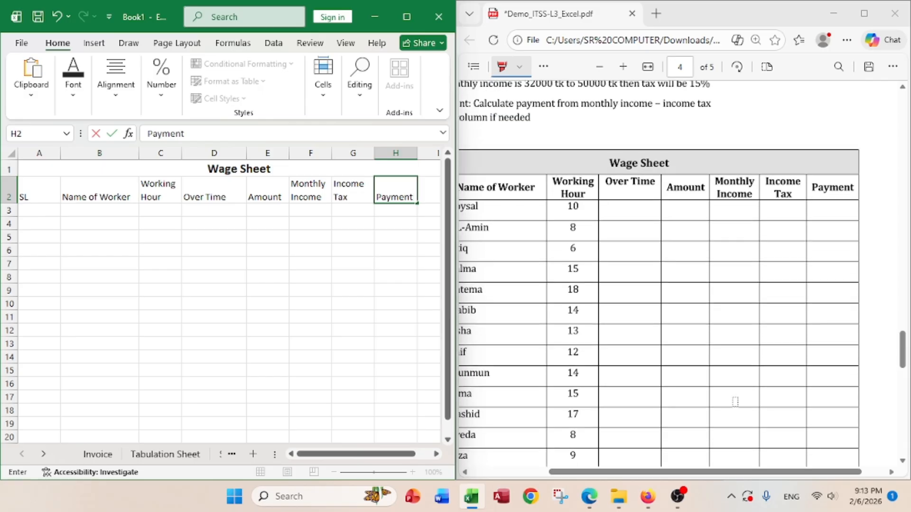
{"action": "scroll", "coordinate": [682, 294], "scroll_direction": "down", "scroll_amount": 2}
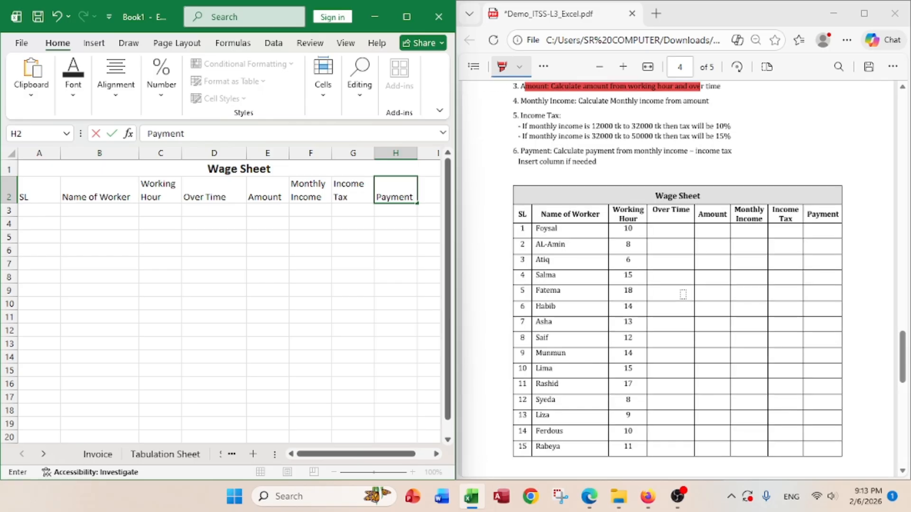
{"action": "scroll", "coordinate": [685, 290], "scroll_direction": "down", "scroll_amount": 2}
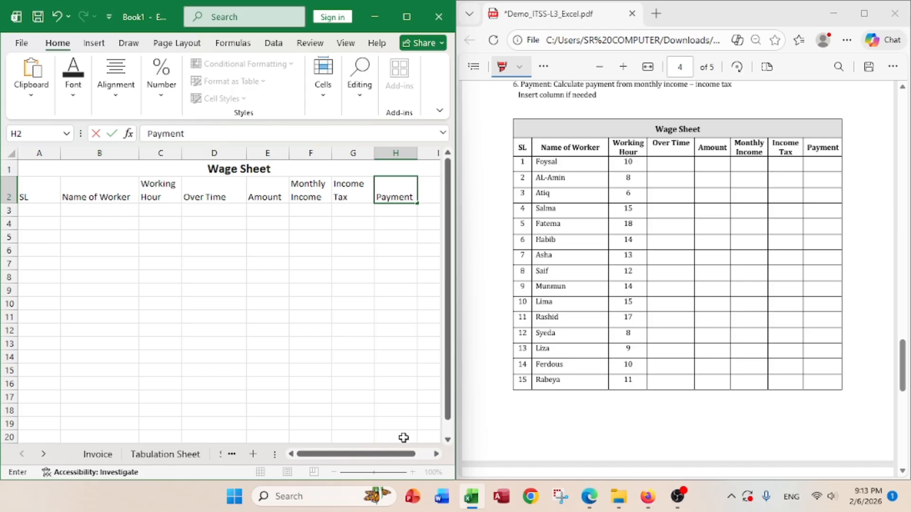
{"action": "left_click", "coordinate": [346, 317]}
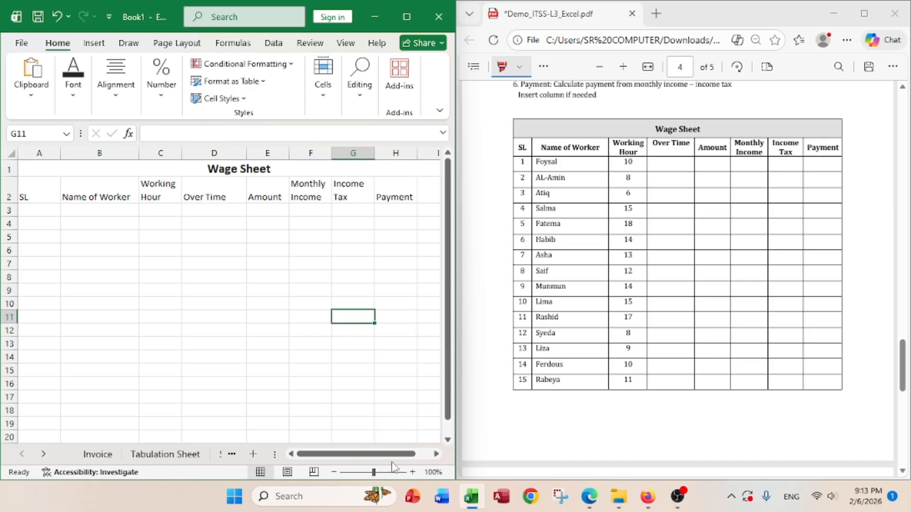
Delete the surplus empty column I beside Payment so the merged title ends at column H, and repeat the column deletion once.
{"action": "left_click_drag", "start_coordinate": [377, 459], "coordinate": [393, 460]}
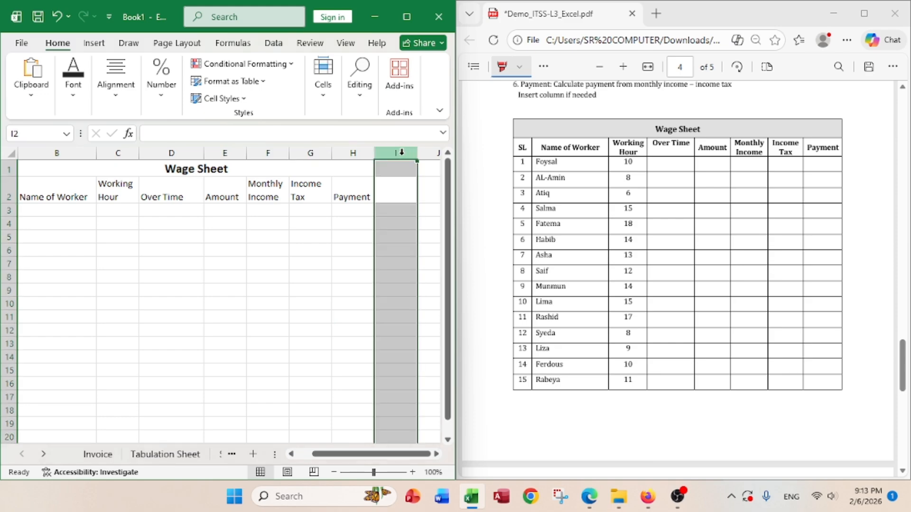
{"action": "right_click", "coordinate": [401, 152]}
{"action": "left_click", "coordinate": [444, 304]}
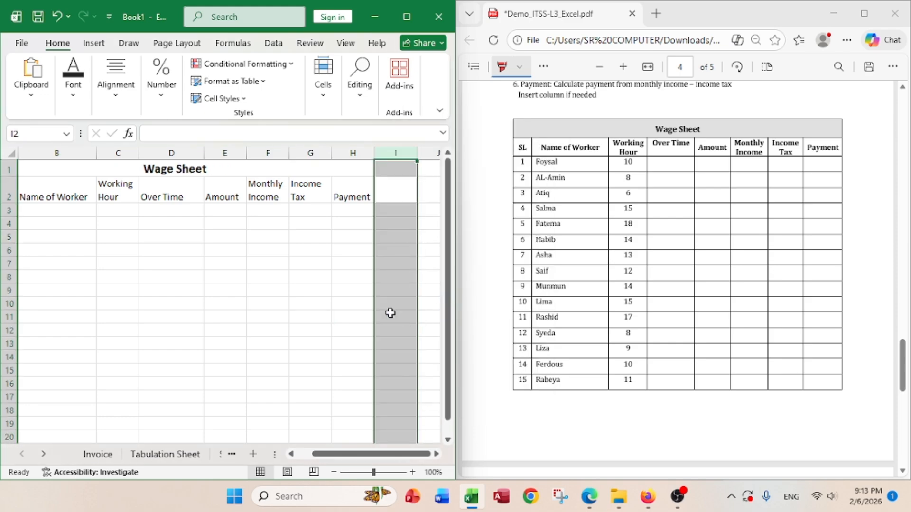
{"action": "left_click", "coordinate": [268, 223]}
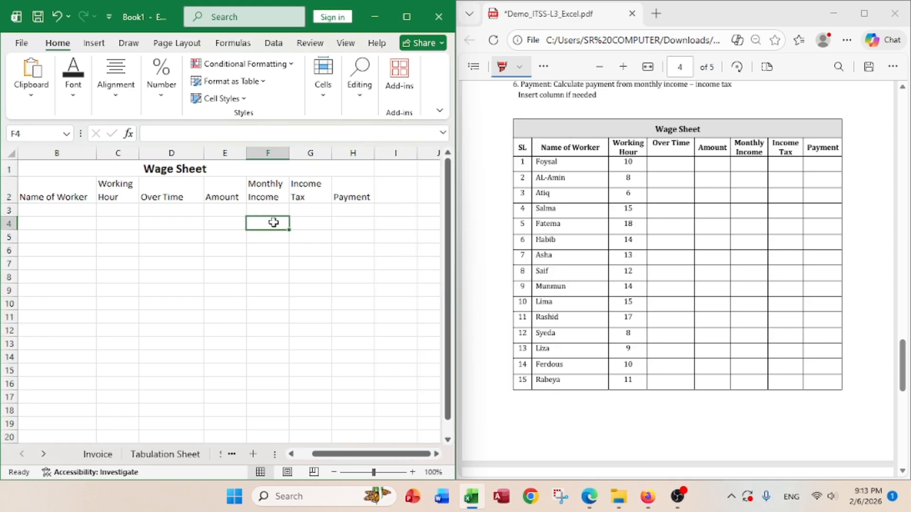
{"action": "left_click", "coordinate": [397, 152]}
{"action": "right_click", "coordinate": [397, 152]}
{"action": "left_click", "coordinate": [432, 304]}
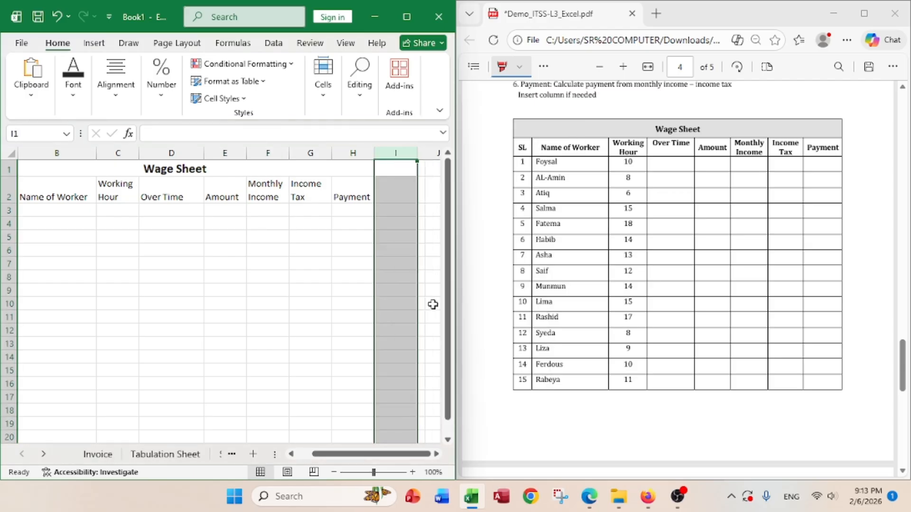
{"action": "left_click", "coordinate": [352, 267]}
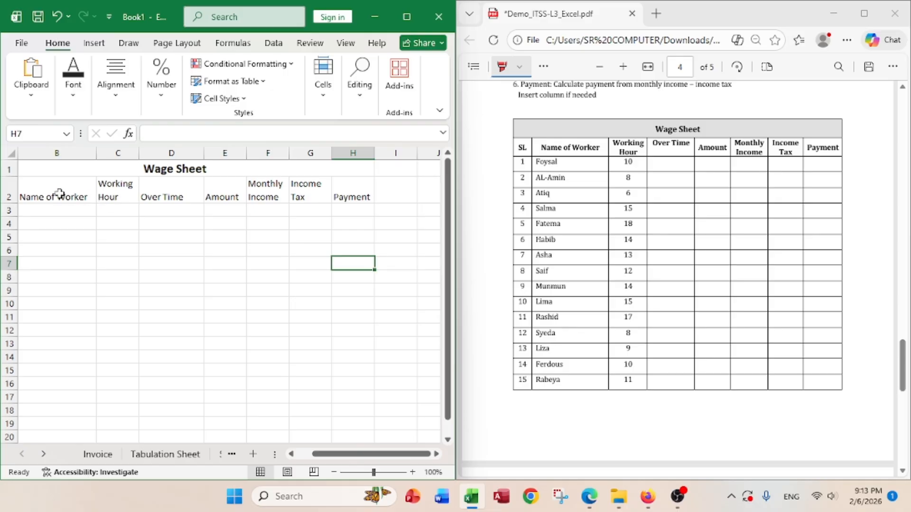
Make the headers in B2:H2 bold and center them both horizontally and vertically.
{"action": "left_click_drag", "start_coordinate": [59, 194], "coordinate": [343, 198]}
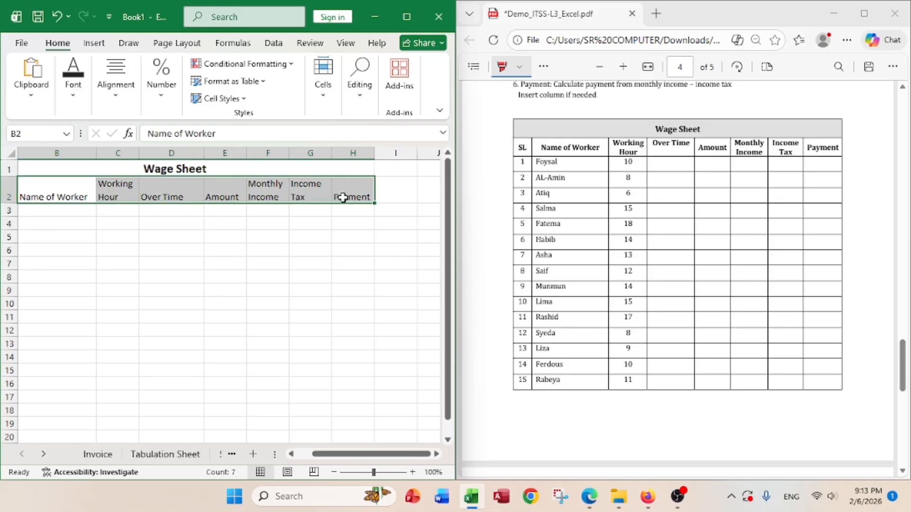
{"action": "left_click", "coordinate": [73, 76]}
{"action": "left_click", "coordinate": [68, 153]}
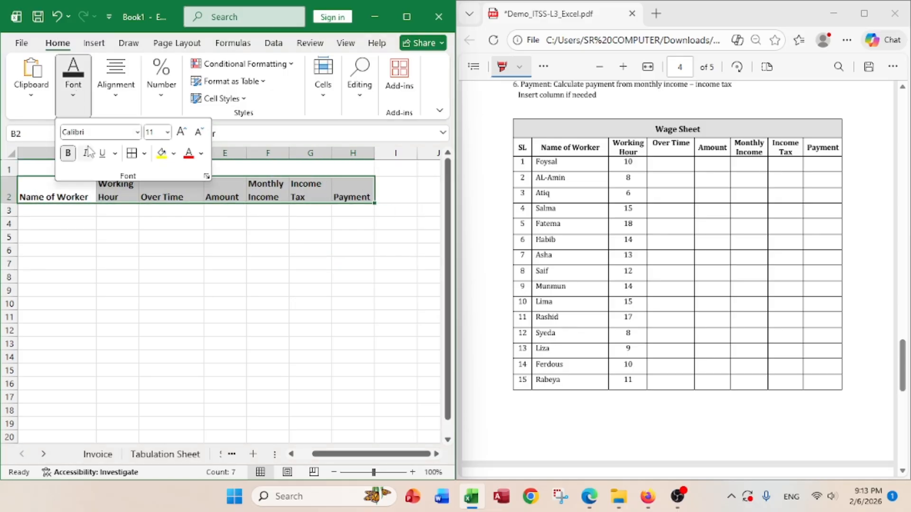
{"action": "left_click", "coordinate": [118, 103]}
{"action": "left_click", "coordinate": [124, 153]}
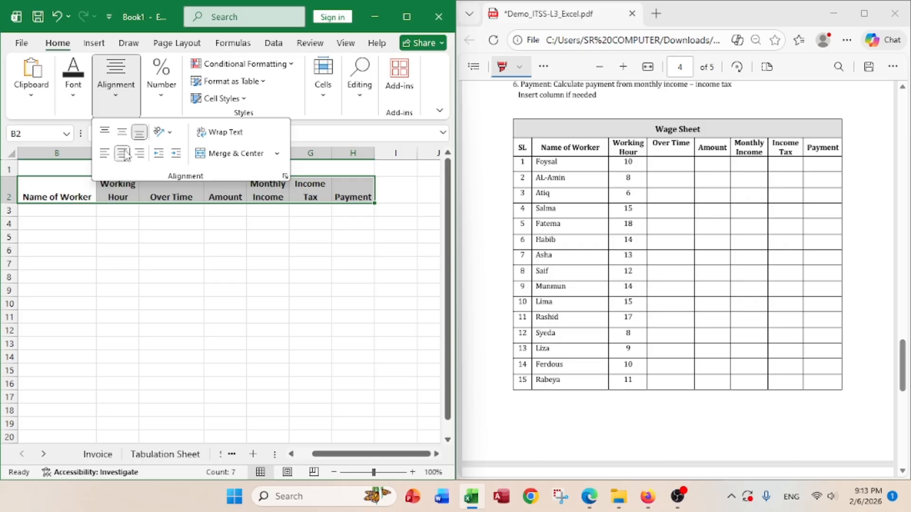
{"action": "left_click", "coordinate": [163, 246]}
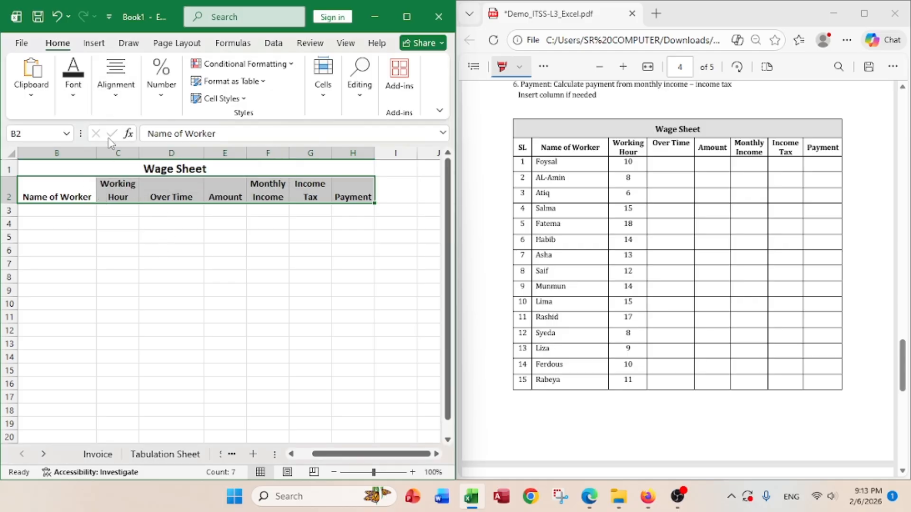
{"action": "left_click", "coordinate": [116, 81]}
{"action": "left_click", "coordinate": [122, 132]}
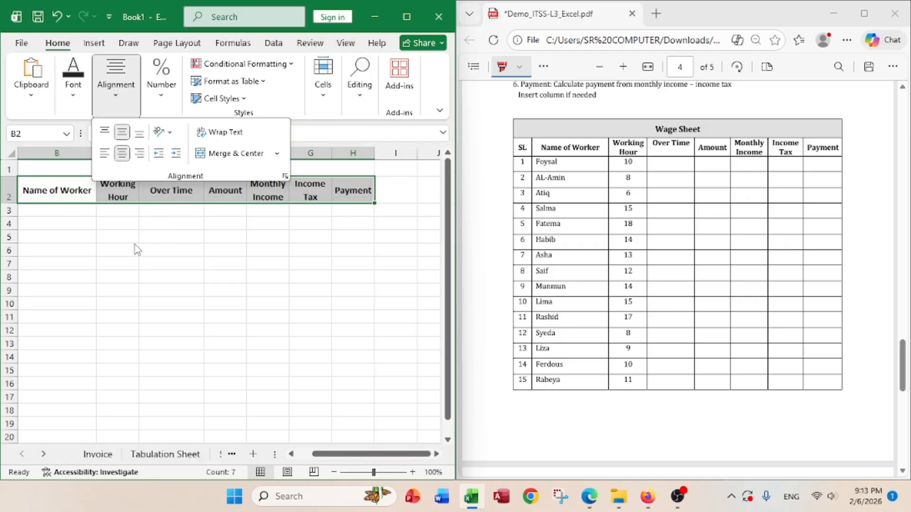
{"action": "left_click", "coordinate": [137, 249]}
{"action": "left_click", "coordinate": [220, 252]}
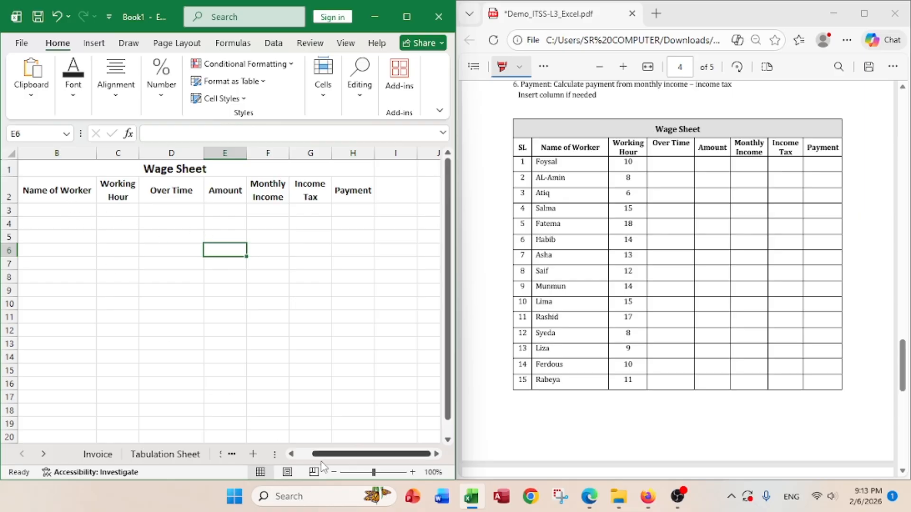
Make the "SL" header in A2 bold and center it horizontally and vertically.
{"action": "left_click_drag", "start_coordinate": [315, 455], "coordinate": [295, 456]}
{"action": "left_click", "coordinate": [29, 195]}
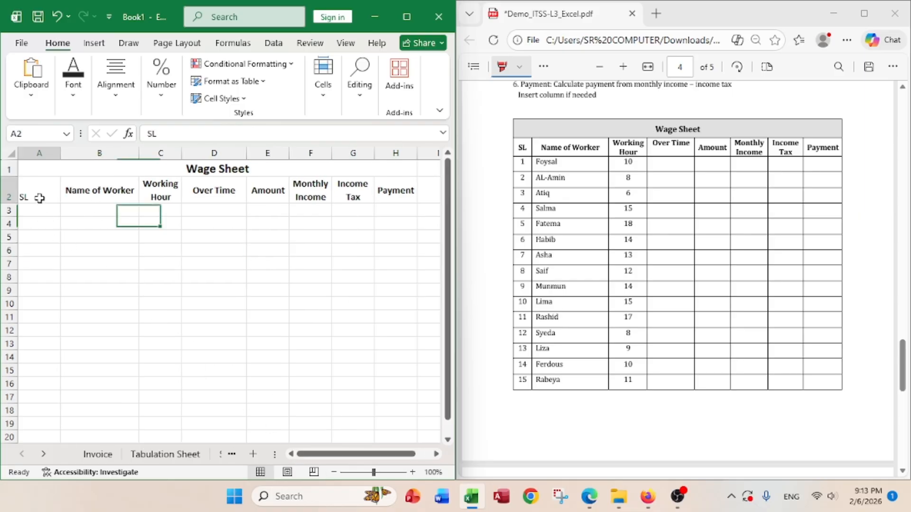
{"action": "left_click", "coordinate": [71, 95]}
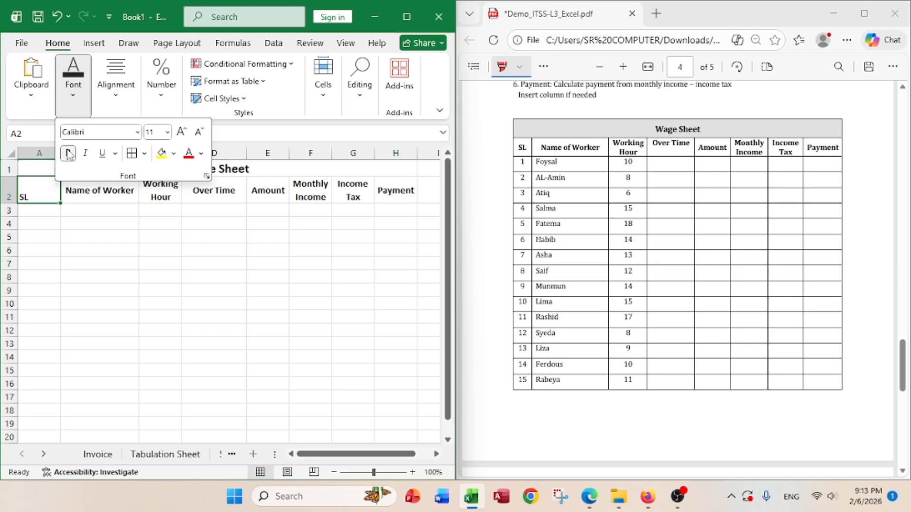
{"action": "left_click", "coordinate": [117, 97]}
{"action": "left_click", "coordinate": [122, 152]}
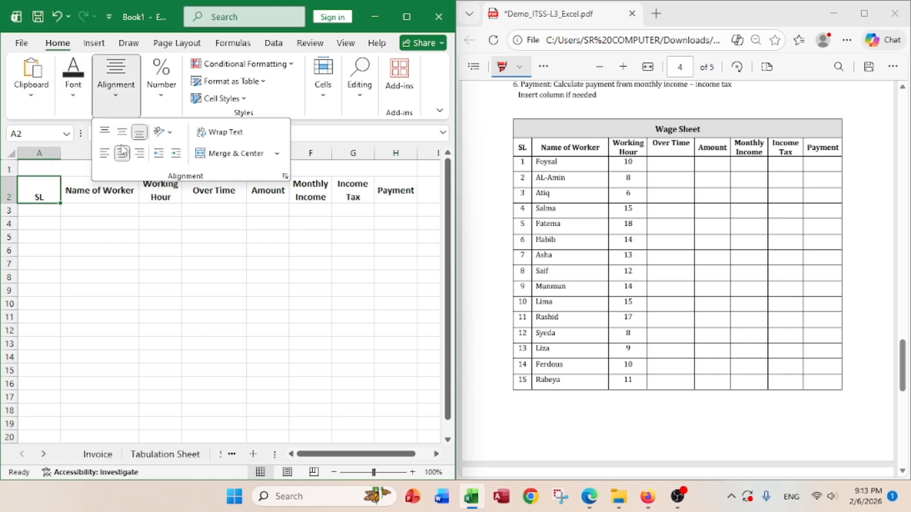
{"action": "left_click", "coordinate": [122, 132]}
{"action": "key", "text": "Escape"}
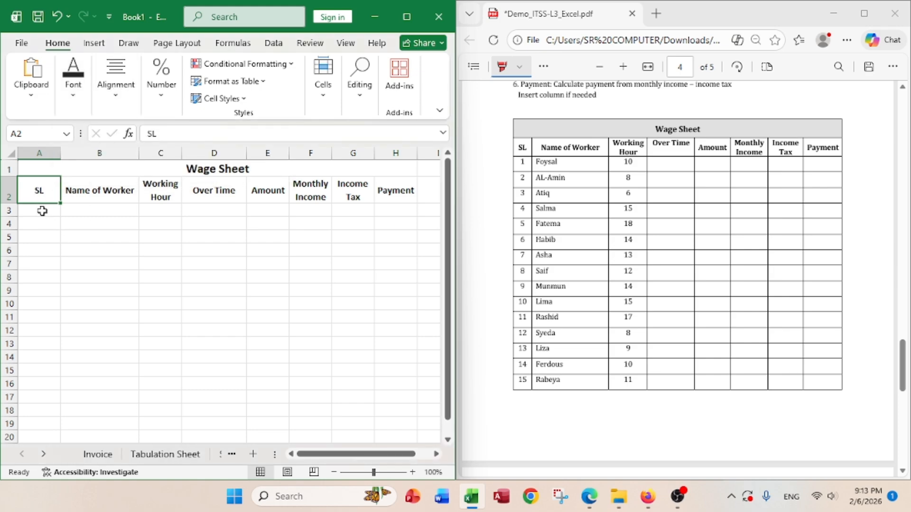
Enter 1 in A3 and 2 in A4, and fill the serial numbers down to 15 in A17.
{"action": "left_click", "coordinate": [40, 209]}
{"action": "type", "text": "1"}
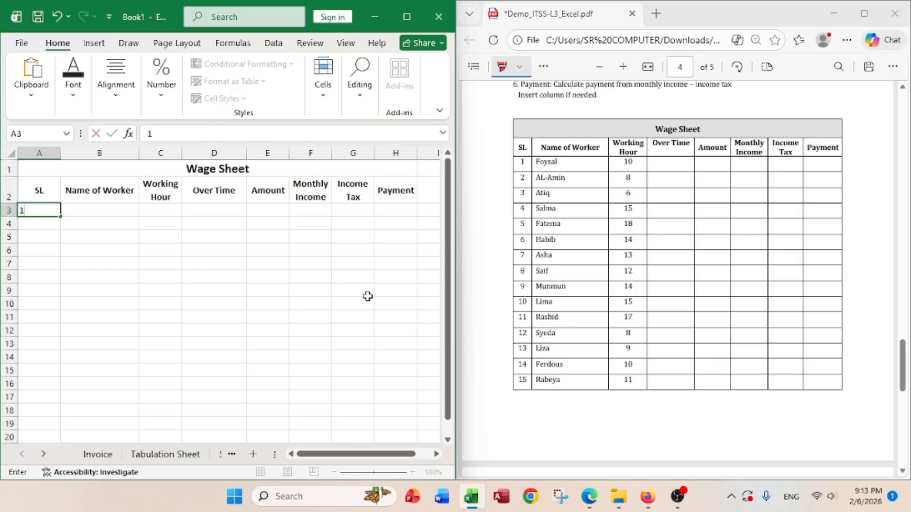
{"action": "key", "text": "Return"}
{"action": "type", "text": "2"}
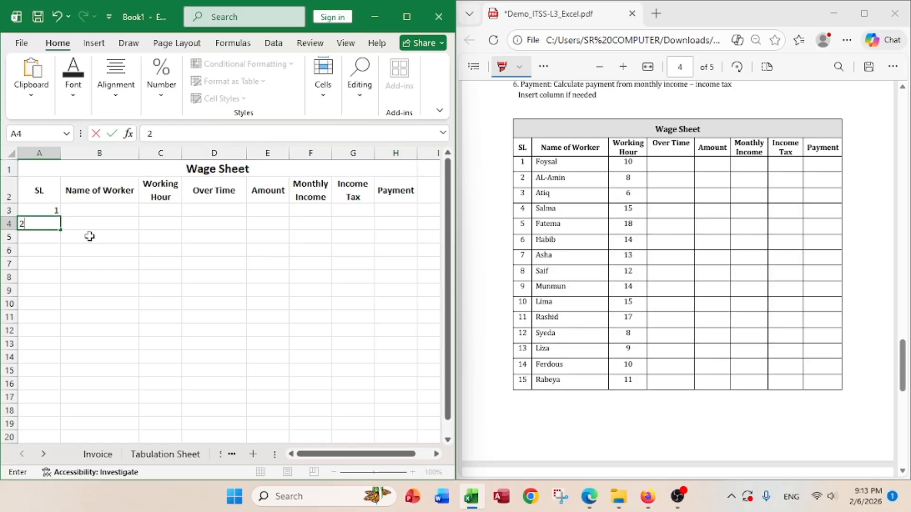
{"action": "key", "text": "Return"}
{"action": "left_click_drag", "start_coordinate": [42, 209], "coordinate": [46, 398]}
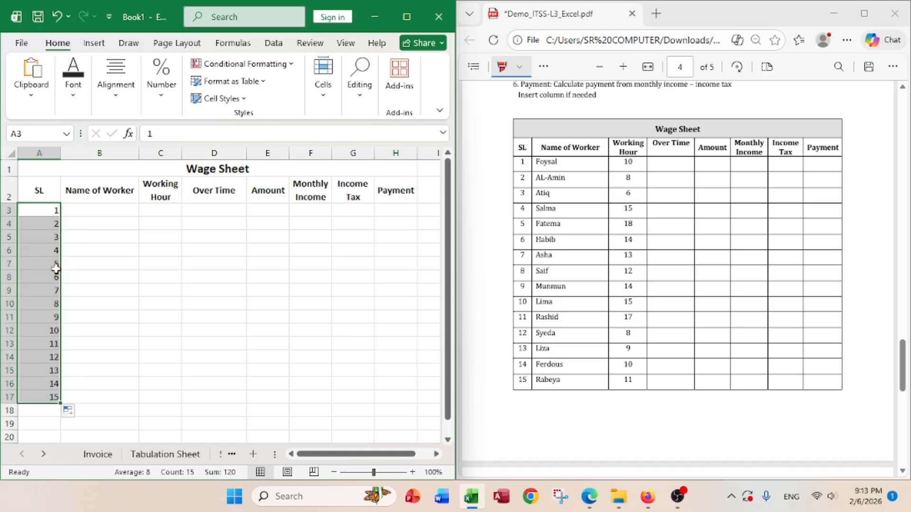
Center the serial numbers in A3:A17 horizontally and make column A narrower.
{"action": "left_click", "coordinate": [122, 94]}
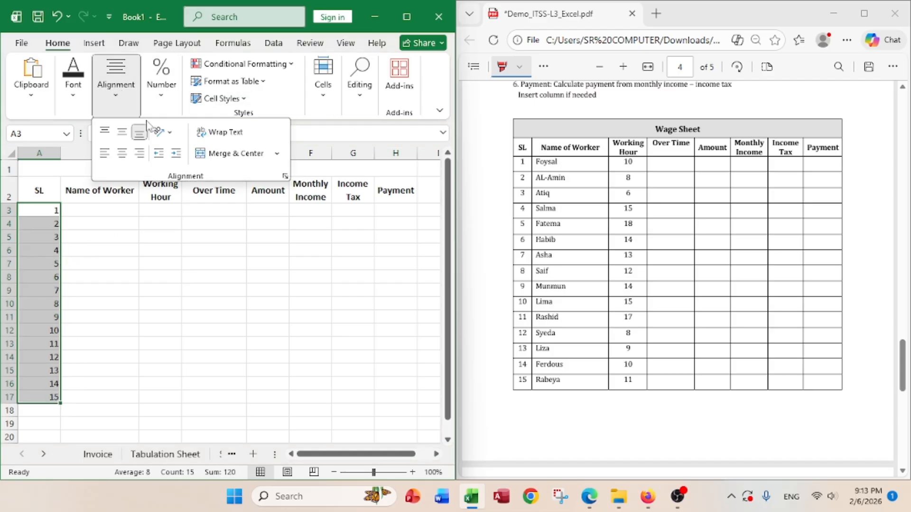
{"action": "left_click", "coordinate": [122, 153]}
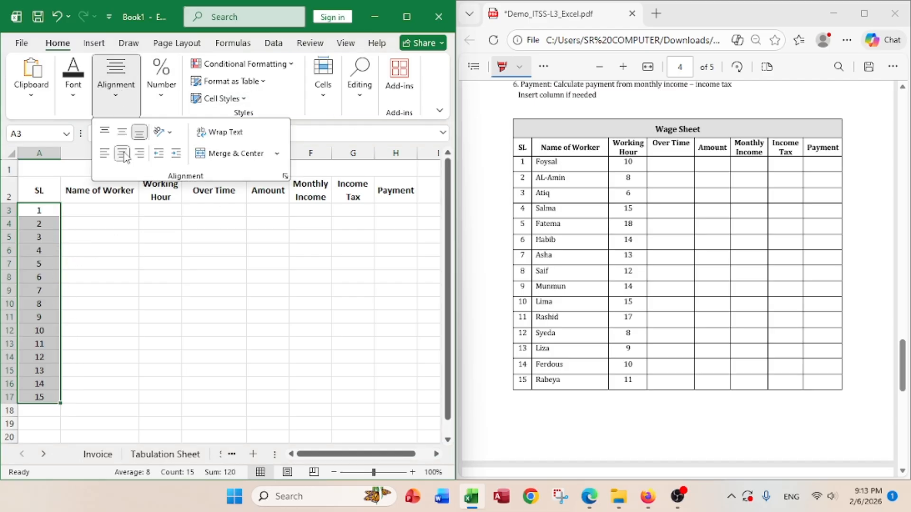
{"action": "left_click", "coordinate": [59, 157]}
{"action": "left_click_drag", "start_coordinate": [60, 153], "coordinate": [45, 153]}
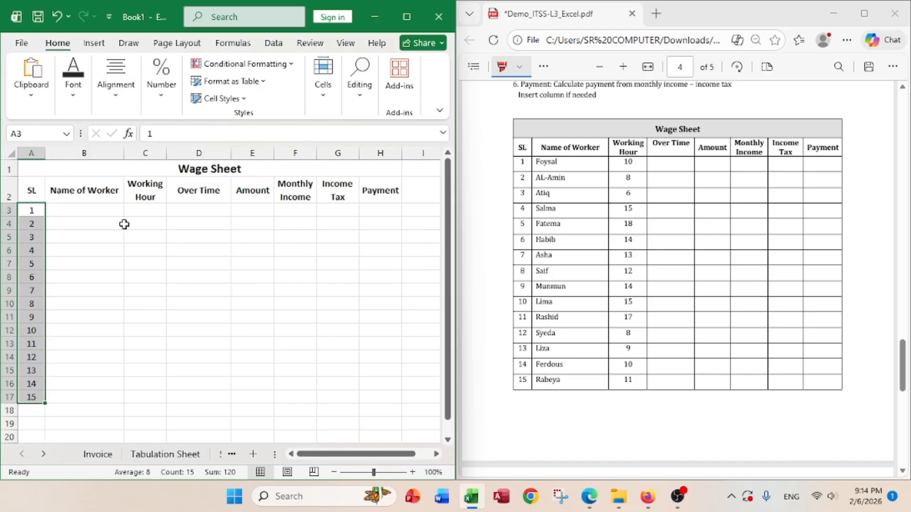
Enter the first worker's name from the PDF table in cell B3.
{"action": "left_click", "coordinate": [100, 210]}
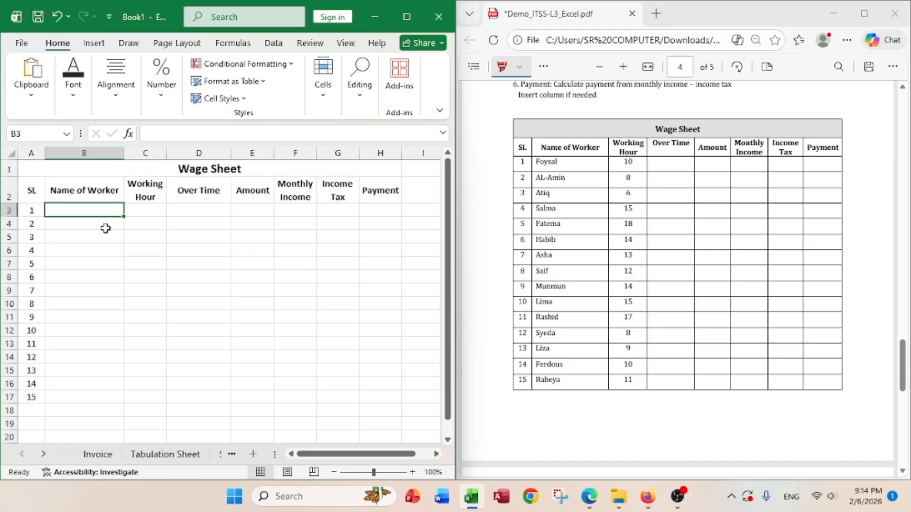
{"action": "type", "text": "Fo"}
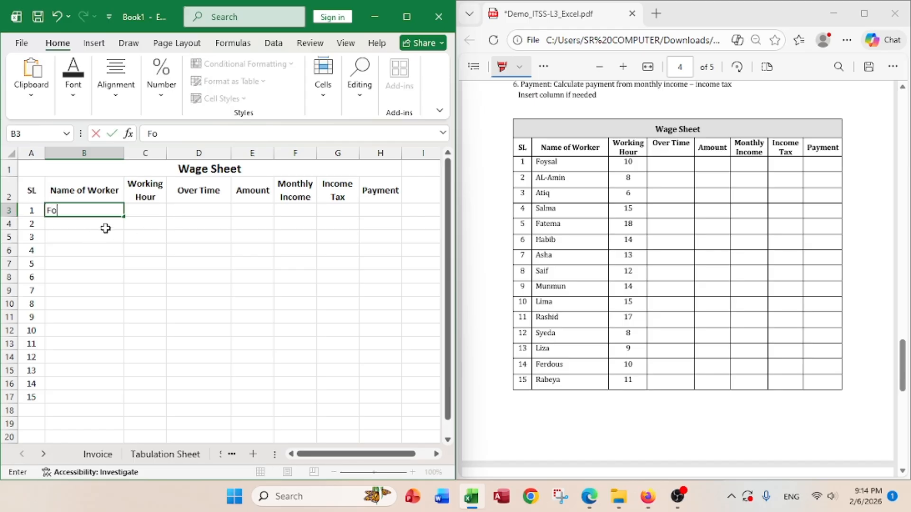
{"action": "type", "text": "ysal"}
{"action": "key", "text": "Return"}
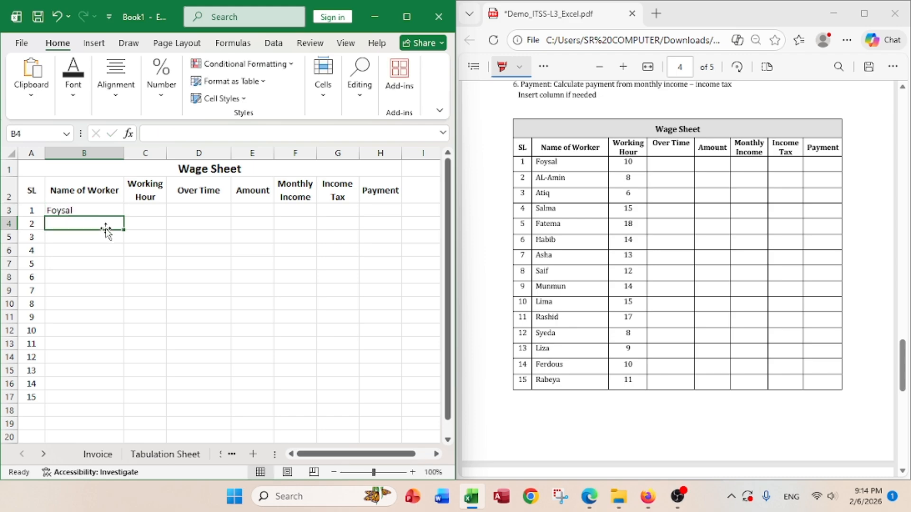
Enter the names of the second to fourth workers from the PDF table in B4:B6.
{"action": "type", "text": "Al"}
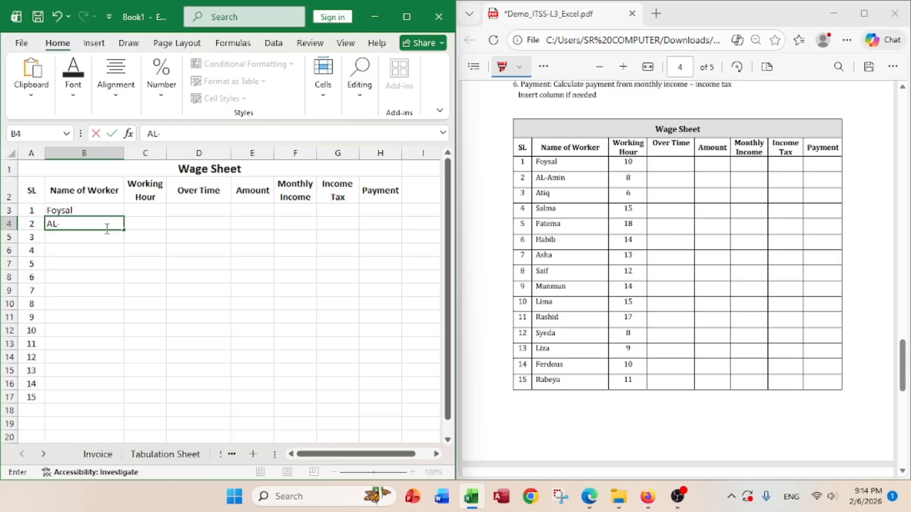
{"action": "type", "text": "-Amin"}
{"action": "key", "text": "Return"}
{"action": "type", "text": "Ari"}
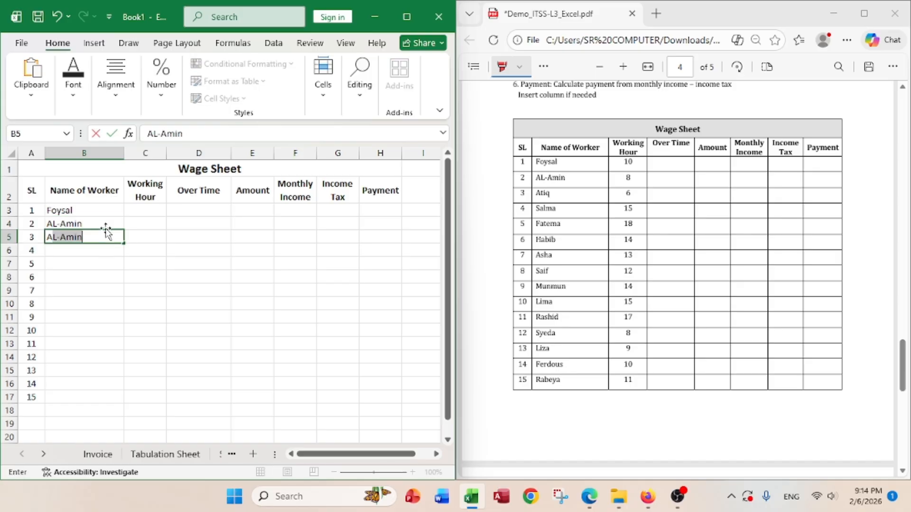
{"action": "type", "text": "q"}
{"action": "key", "text": "Return"}
{"action": "type", "text": "Salm"}
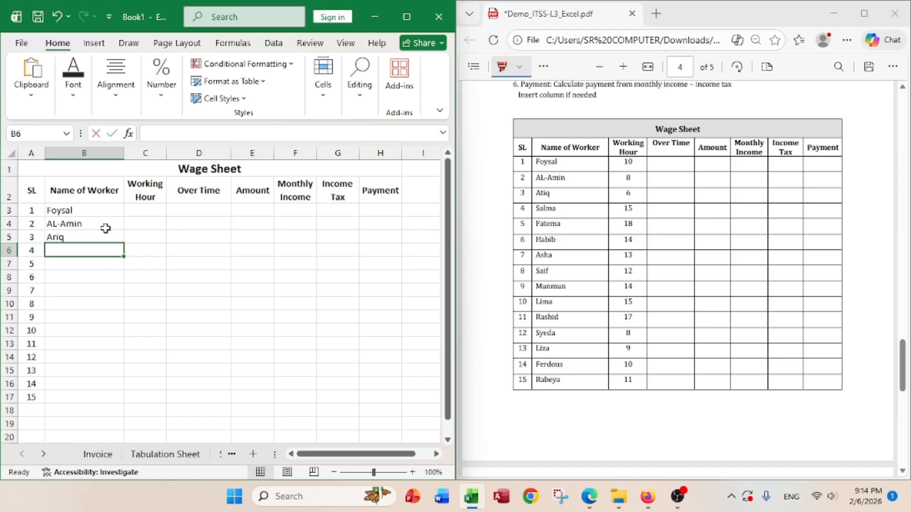
{"action": "type", "text": "a"}
{"action": "key", "text": "Return"}
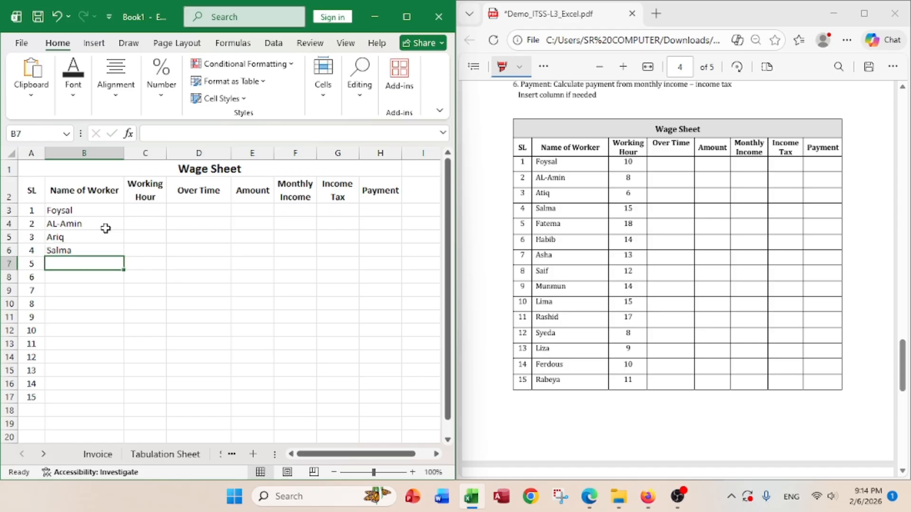
Enter the names of the fifth to eighth workers from the PDF table in B7:B10.
{"action": "type", "text": "Fatema"}
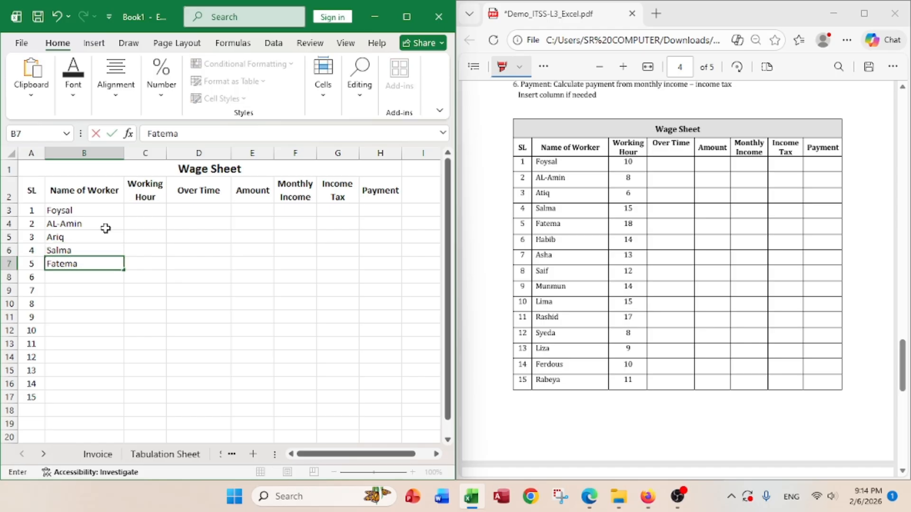
{"action": "key", "text": "Return"}
{"action": "type", "text": "Habibi"}
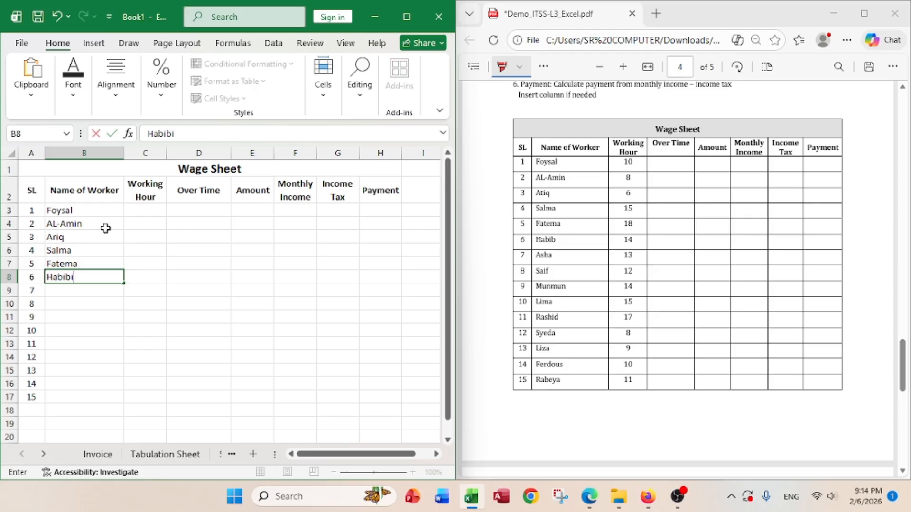
{"action": "key", "text": "Return"}
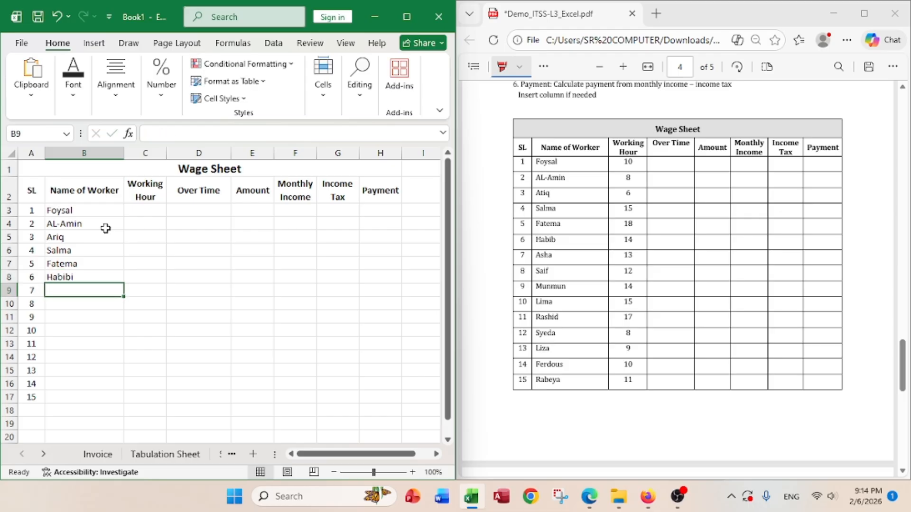
{"action": "type", "text": "Asha"}
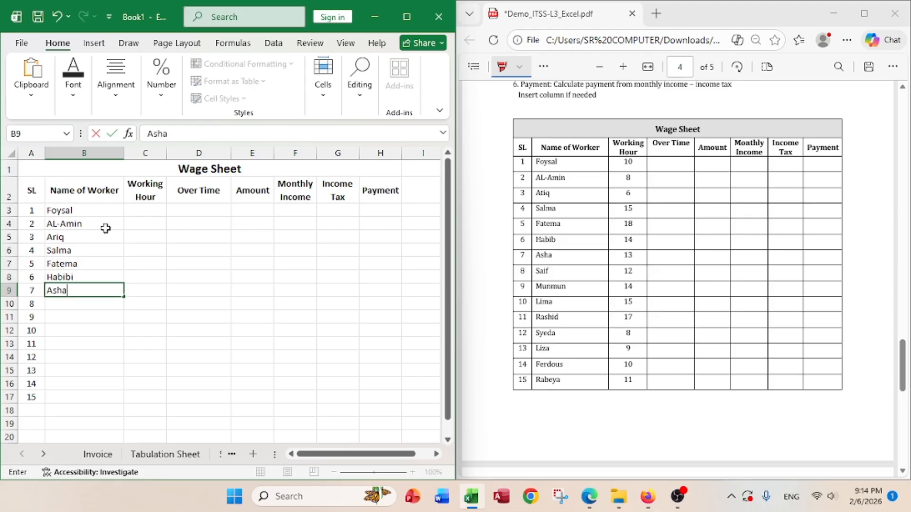
{"action": "key", "text": "Return"}
{"action": "type", "text": "Saif"}
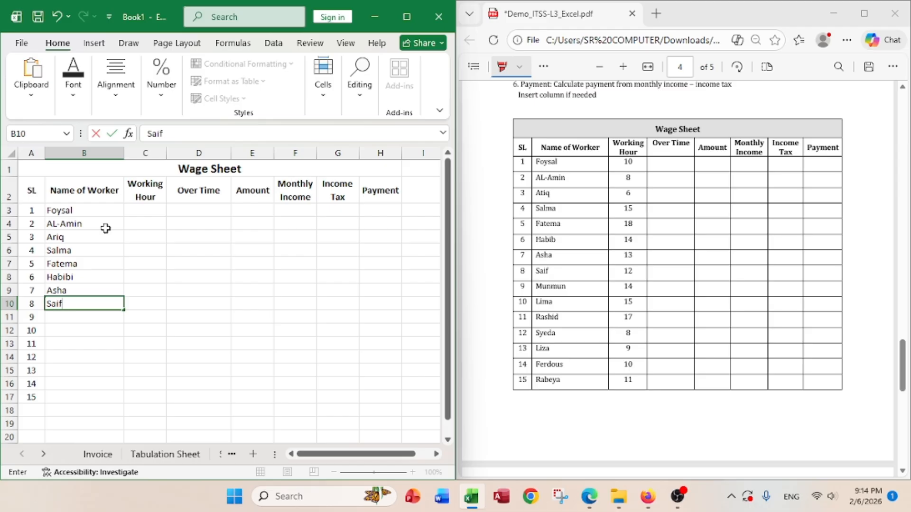
{"action": "key", "text": "Return"}
Enter the names of the ninth to eleventh workers from the PDF table in B11:B13.
{"action": "type", "text": "Mum"}
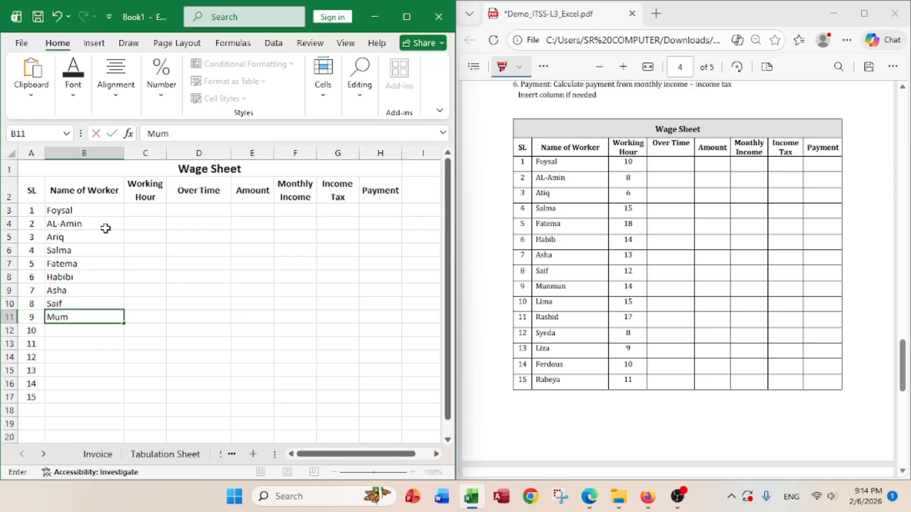
{"action": "key", "text": "BackSpace"}
{"action": "type", "text": "nmun"}
{"action": "key", "text": "Return"}
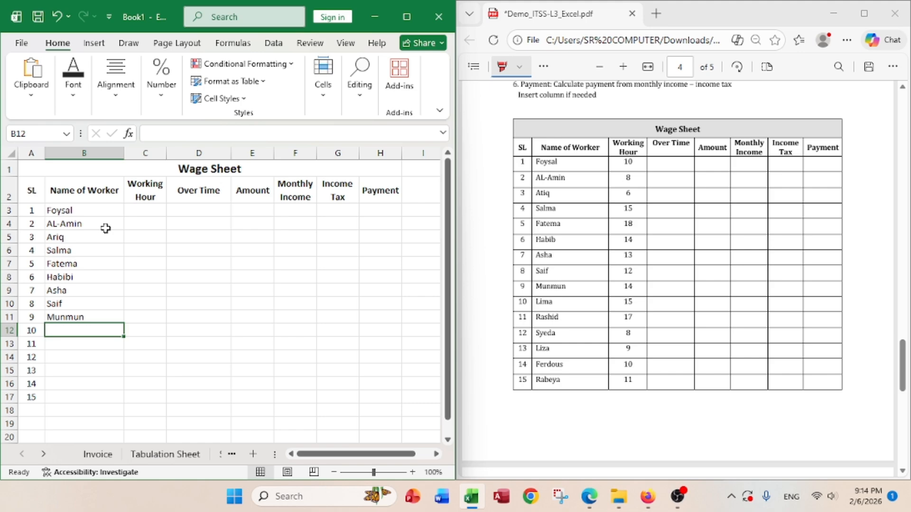
{"action": "type", "text": "L"}
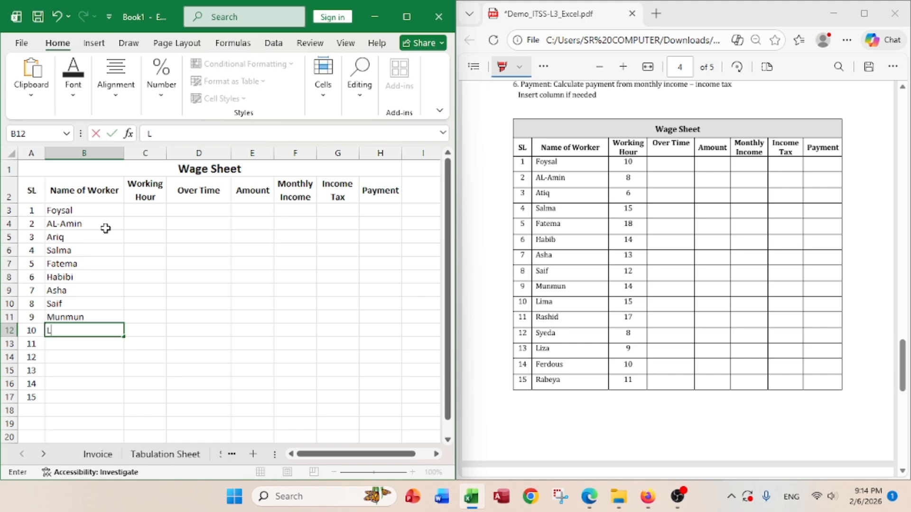
{"action": "type", "text": "oima"}
{"action": "key", "text": "Return"}
{"action": "type", "text": "Rashid"}
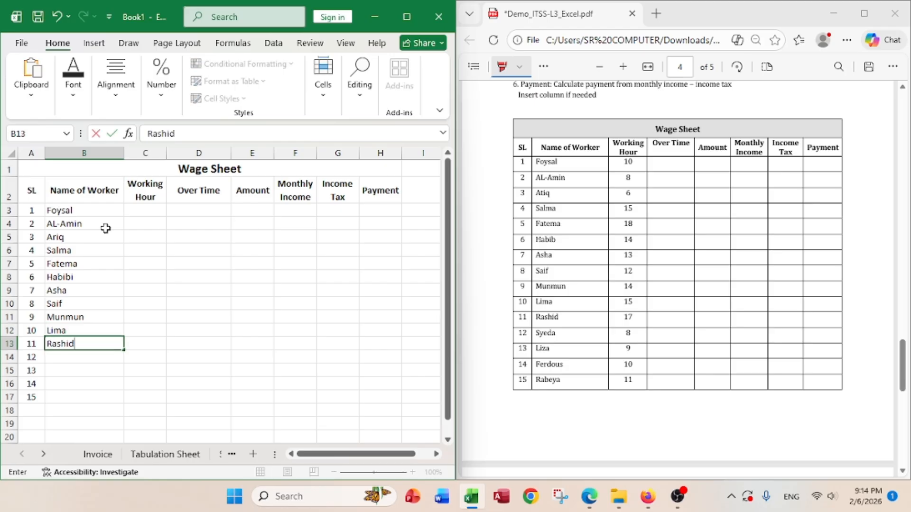
{"action": "key", "text": "Return"}
Enter the names of PDF workers 12, 14 and 15 in B14:B16, and an additional worker's name in B17.
{"action": "type", "text": "S"}
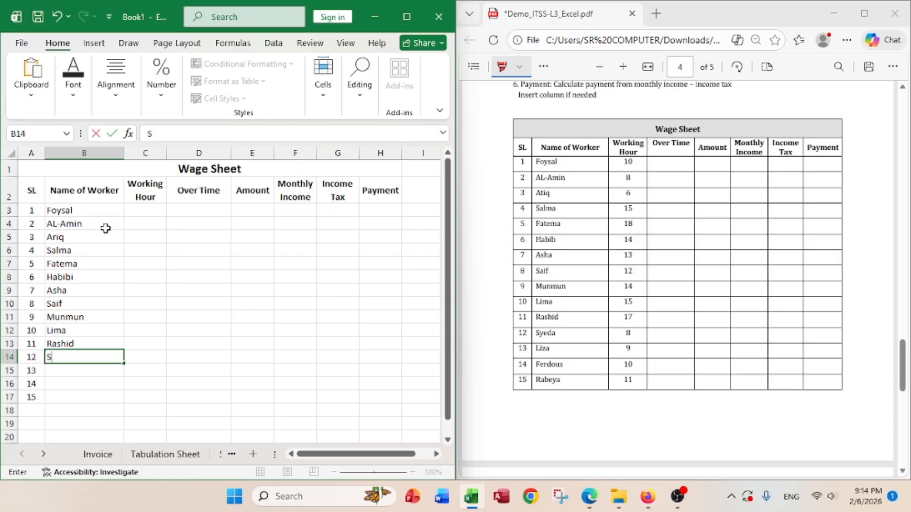
{"action": "type", "text": "yeda"}
{"action": "key", "text": "Return"}
{"action": "type", "text": "F"}
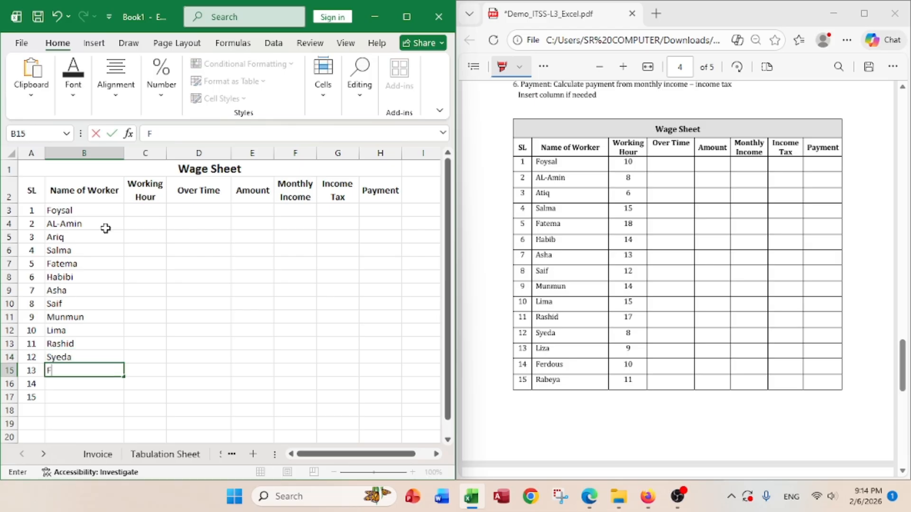
{"action": "type", "text": "erdous"}
{"action": "key", "text": "Return"}
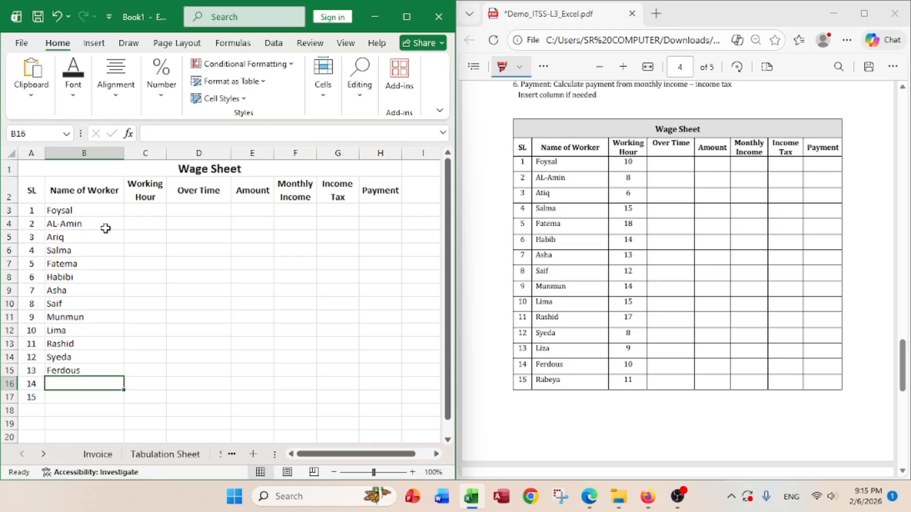
{"action": "type", "text": "Rabeya"}
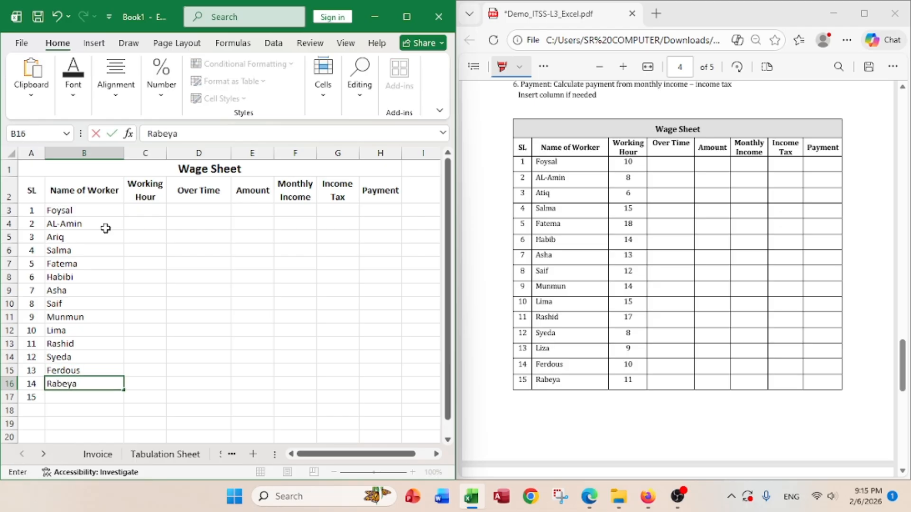
{"action": "key", "text": "Return"}
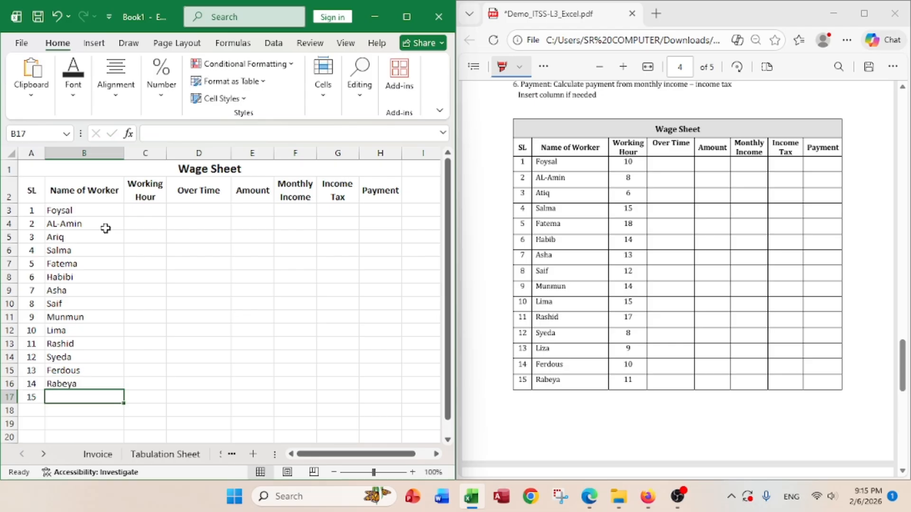
{"action": "type", "text": "Em"}
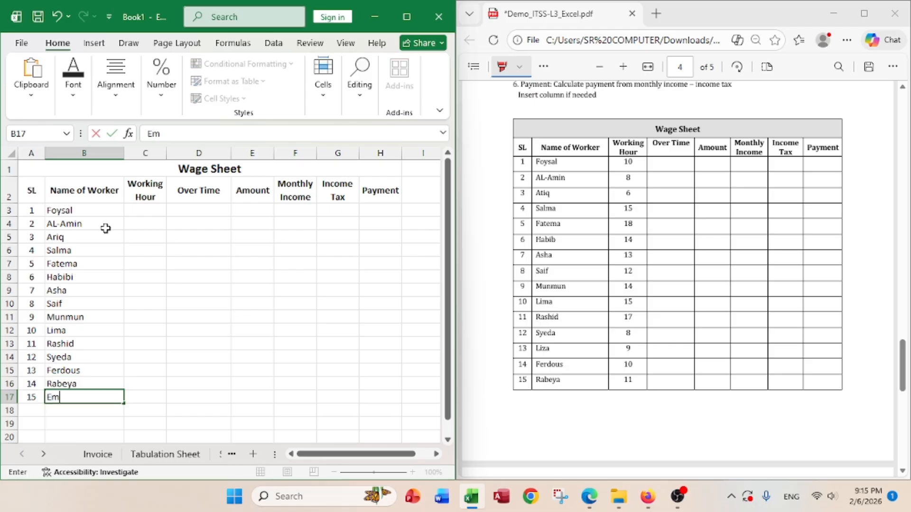
{"action": "type", "text": "ran"}
Enter the working hours 10, 8, 6, 15 and 18 in C3:C7.
{"action": "left_click", "coordinate": [146, 211]}
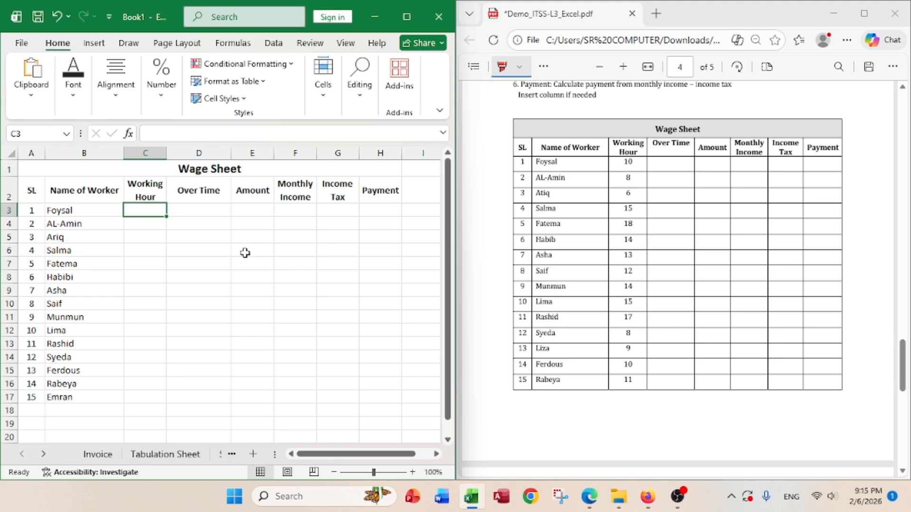
{"action": "type", "text": "10"}
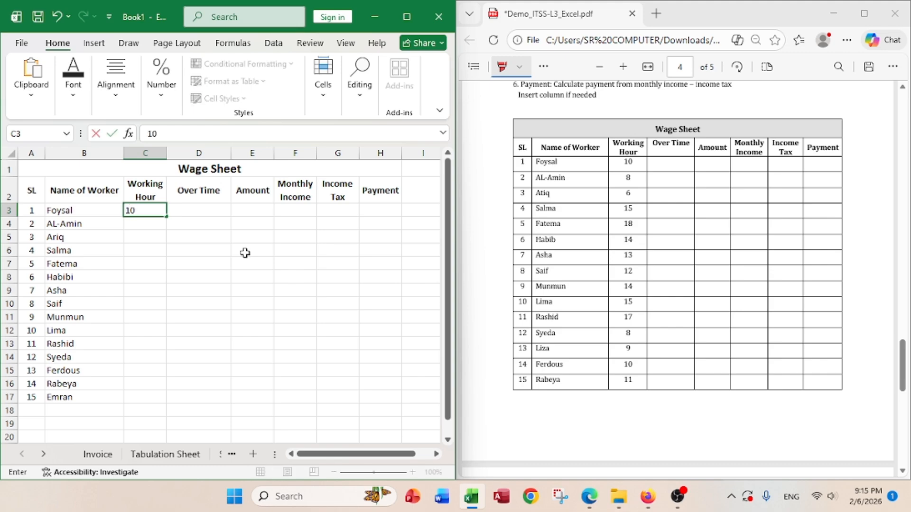
{"action": "key", "text": "Return"}
{"action": "type", "text": "8"}
{"action": "key", "text": "Return"}
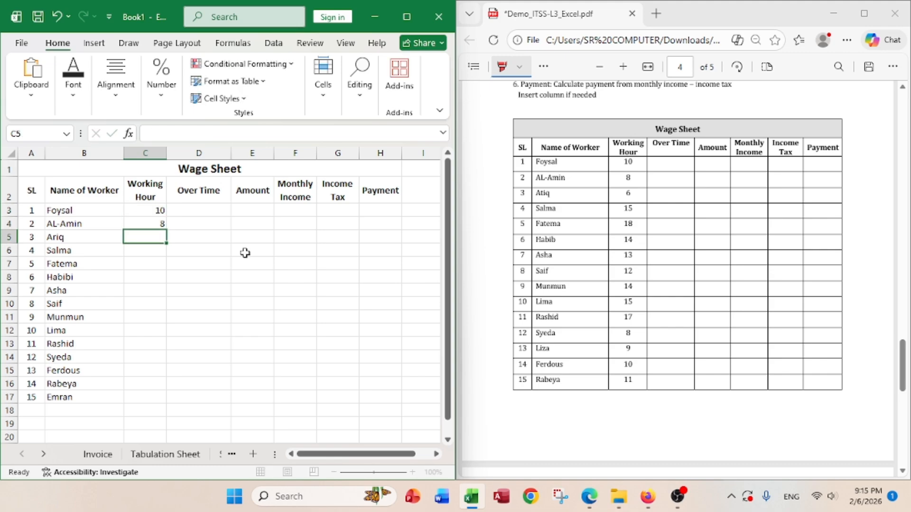
{"action": "type", "text": "6"}
{"action": "key", "text": "Return"}
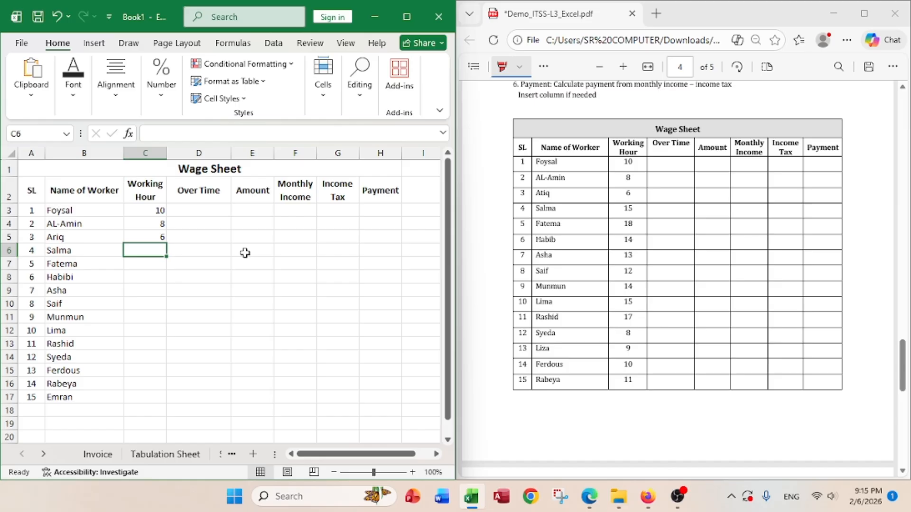
{"action": "type", "text": "15"}
{"action": "key", "text": "Return"}
{"action": "type", "text": "18"}
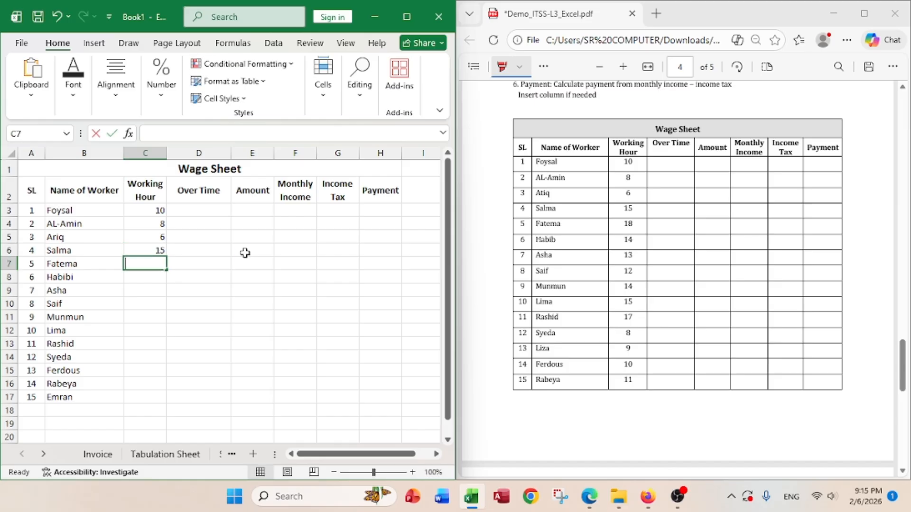
{"action": "key", "text": "Return"}
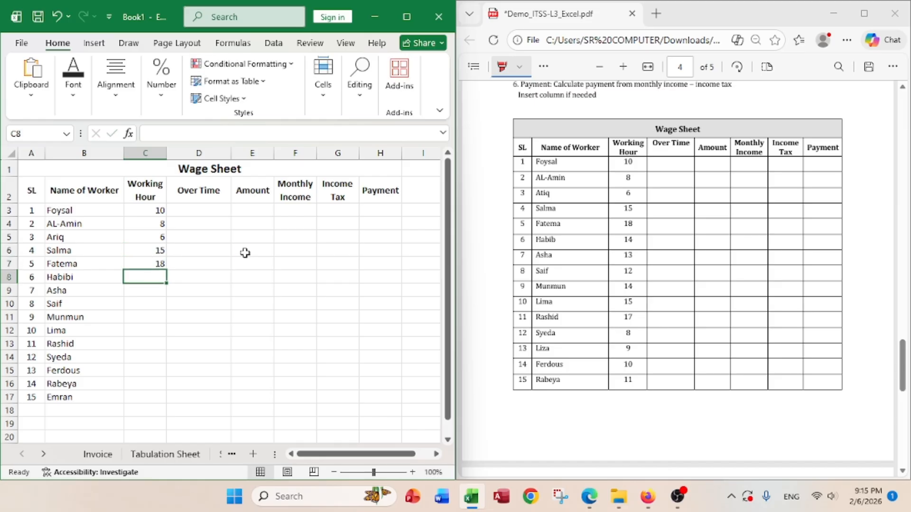
Enter the working hours 14, 13, 12, 14 and 15 in C8:C12.
{"action": "type", "text": "14"}
{"action": "key", "text": "Return"}
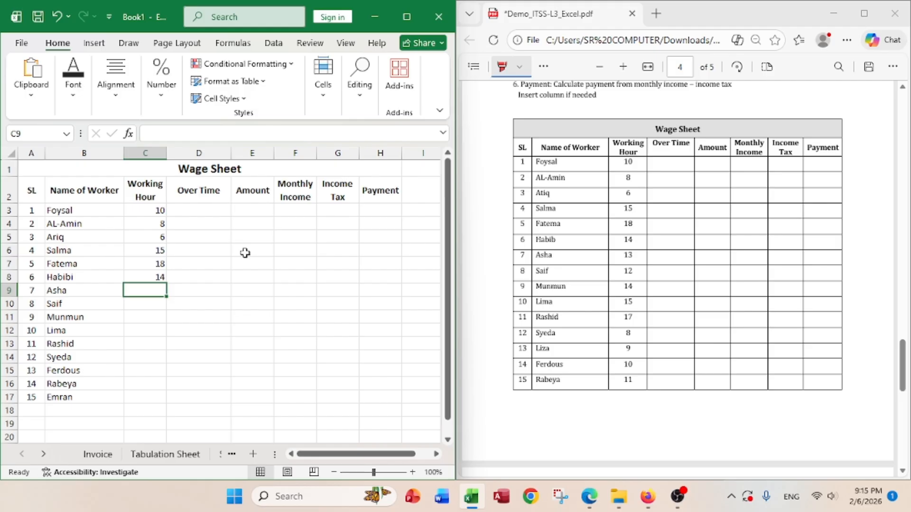
{"action": "type", "text": "13"}
{"action": "key", "text": "Return"}
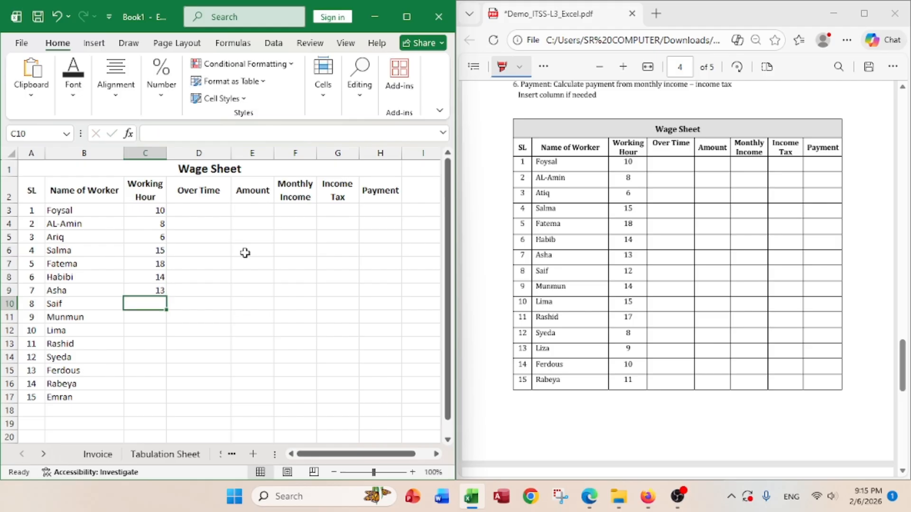
{"action": "type", "text": "12"}
{"action": "key", "text": "Return"}
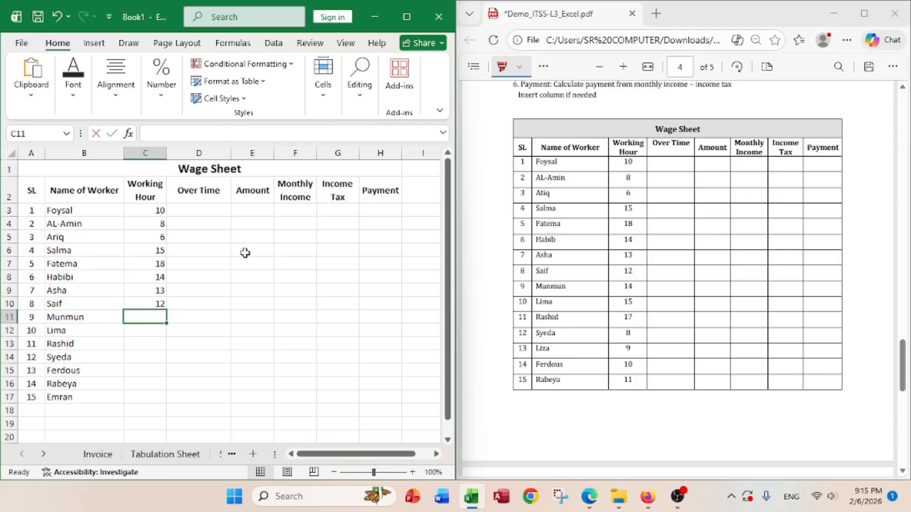
{"action": "type", "text": "14"}
{"action": "key", "text": "Return"}
{"action": "type", "text": "15"}
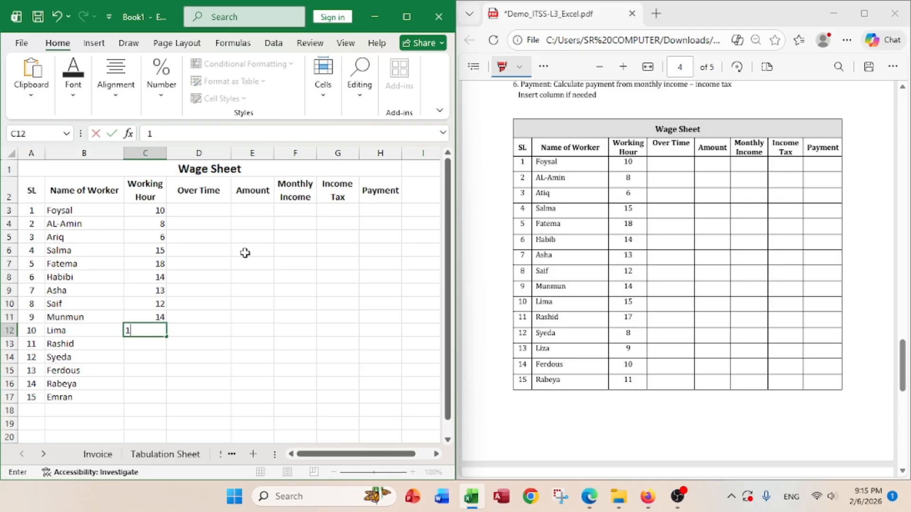
{"action": "key", "text": "Return"}
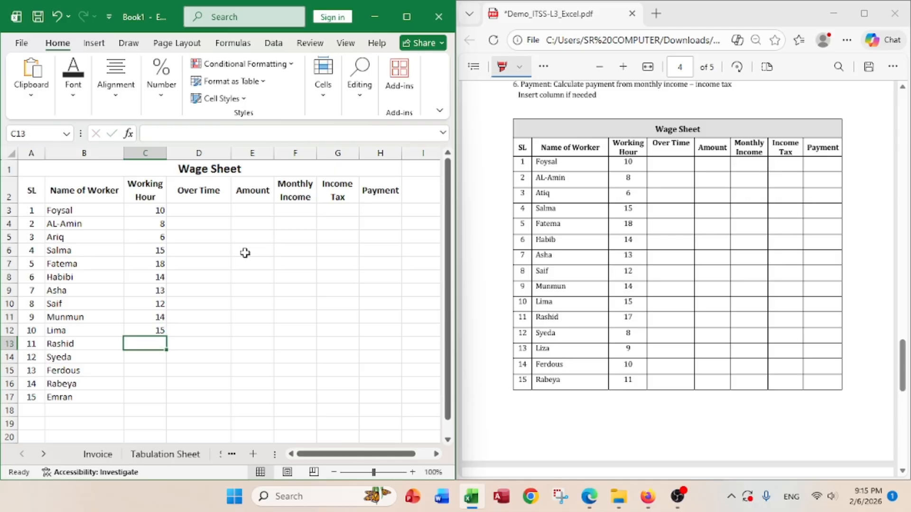
Enter the working hours 17, 8, 9, 10 and 11 in C13:C17.
{"action": "type", "text": "17"}
{"action": "key", "text": "Return"}
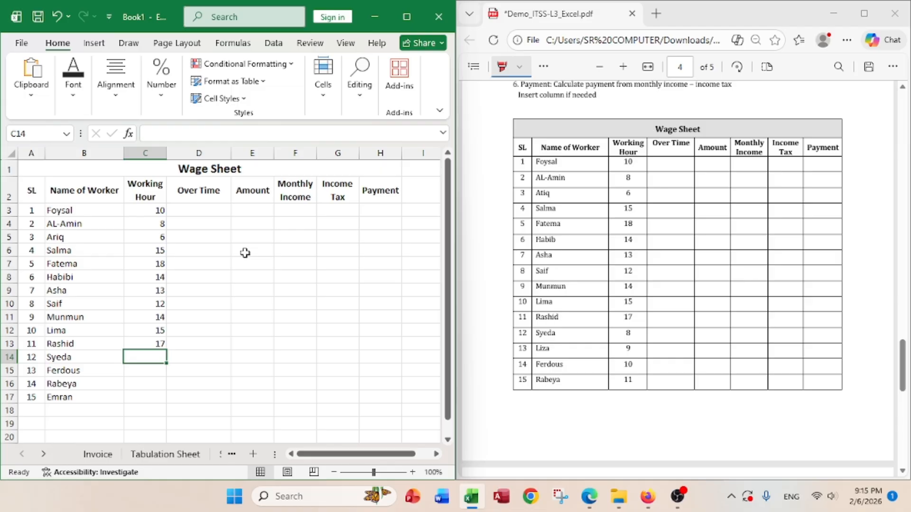
{"action": "type", "text": "8"}
{"action": "key", "text": "Return"}
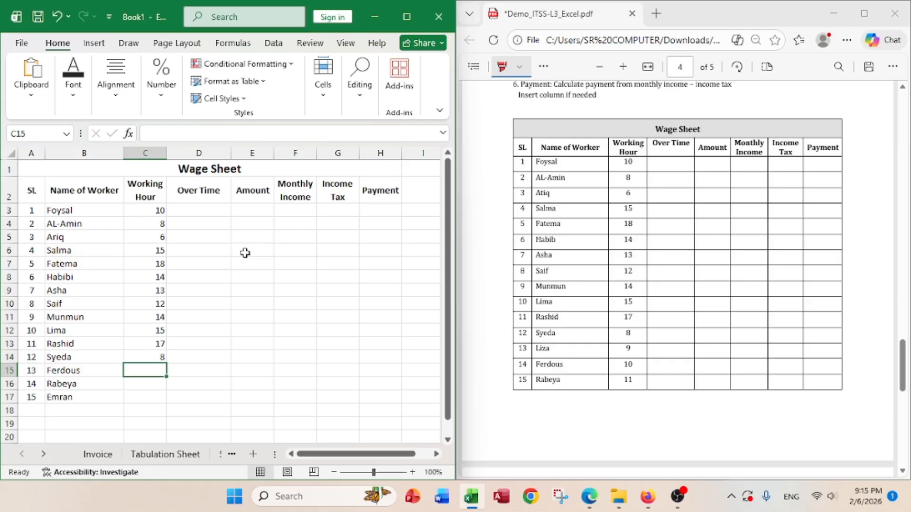
{"action": "type", "text": "9"}
{"action": "key", "text": "Return"}
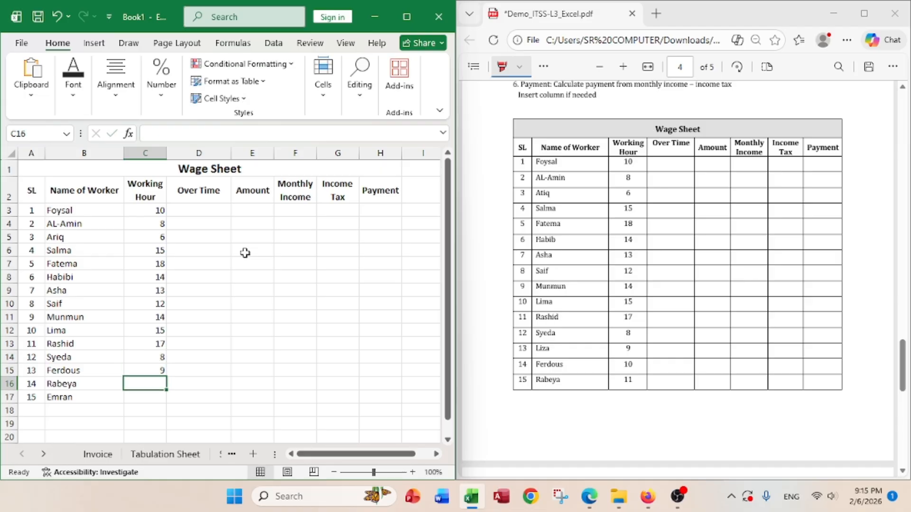
{"action": "type", "text": "10"}
{"action": "key", "text": "Return"}
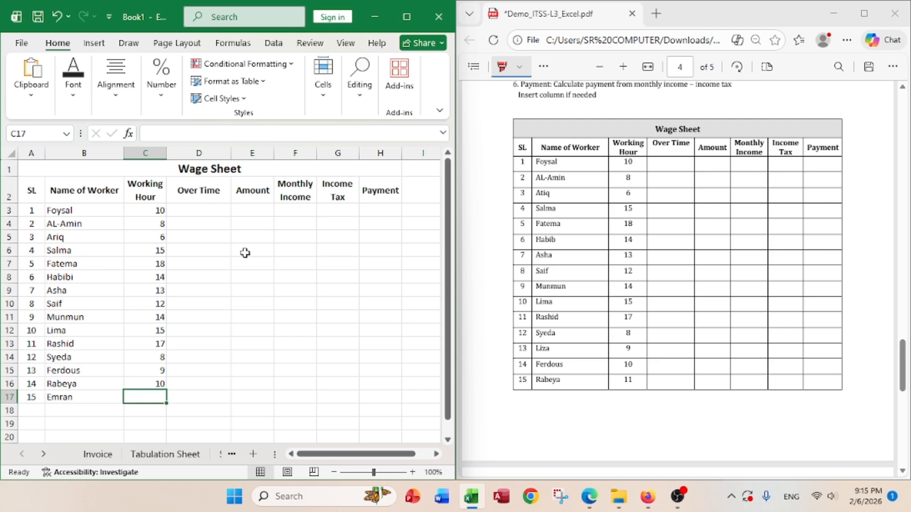
{"action": "type", "text": "100"}
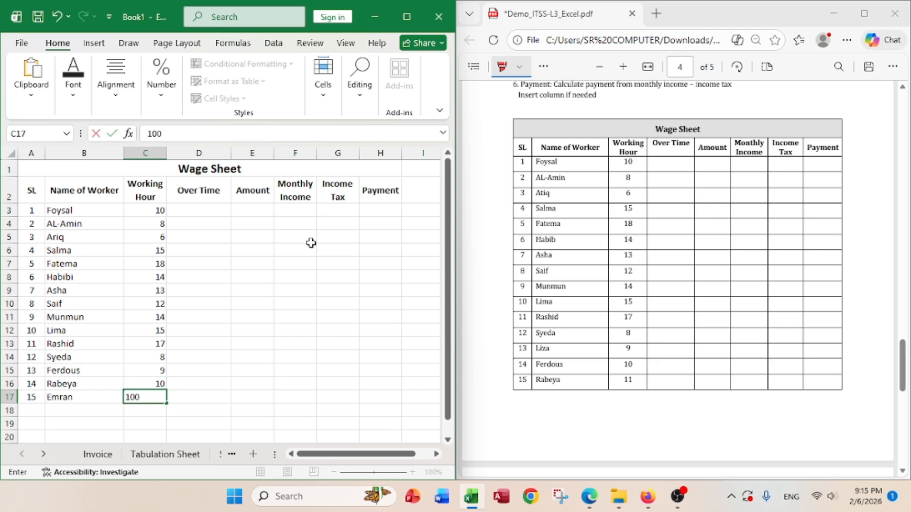
{"action": "key", "text": "BackSpace"}
{"action": "key", "text": "BackSpace"}
{"action": "type", "text": "1"}
{"action": "left_click", "coordinate": [220, 393]}
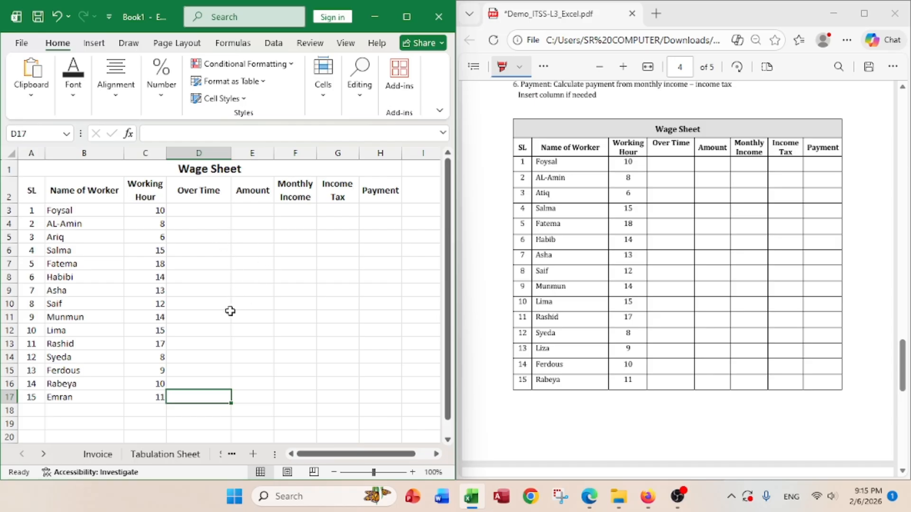
Center the working hours in C3:C17 horizontally.
{"action": "left_click_drag", "start_coordinate": [154, 215], "coordinate": [159, 396]}
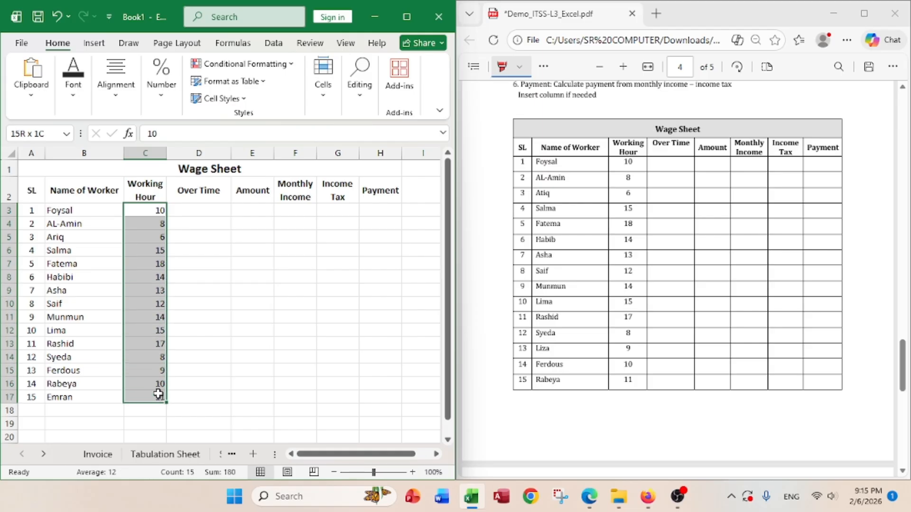
{"action": "left_click", "coordinate": [117, 97]}
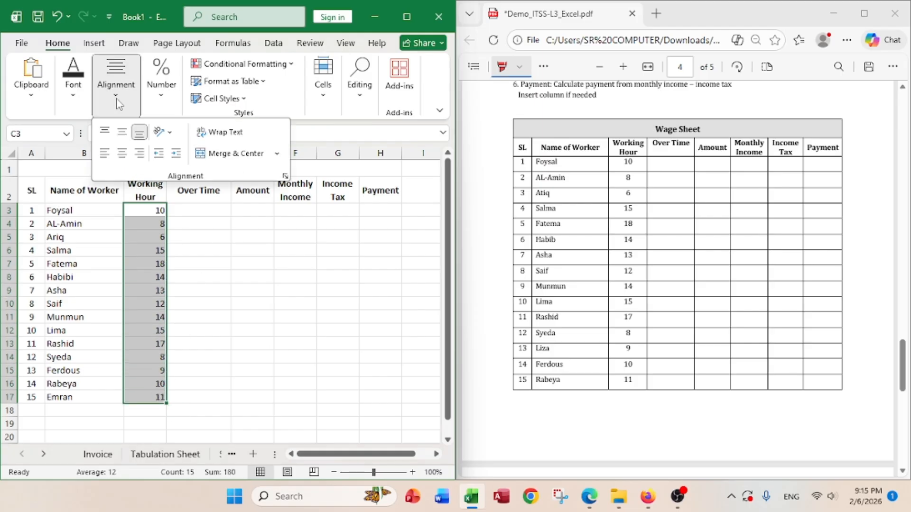
{"action": "left_click", "coordinate": [124, 155]}
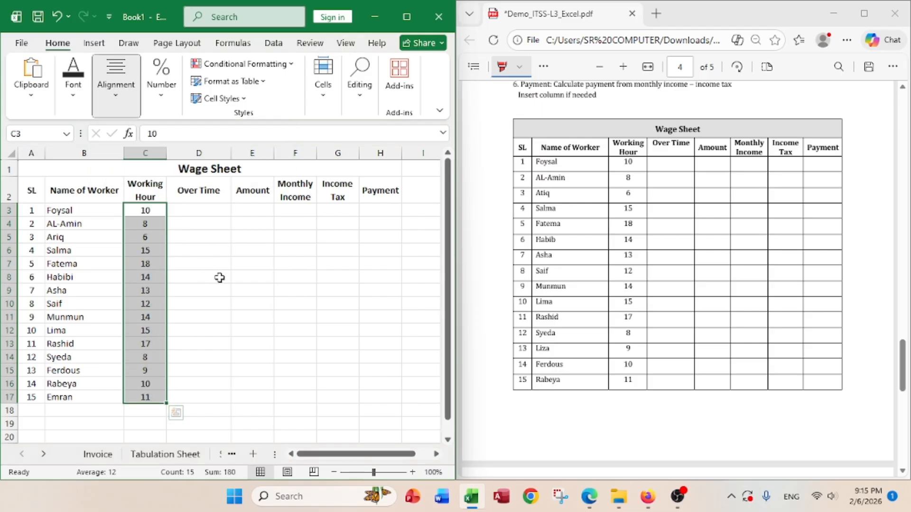
Highlight the opening words "Over Time: If anyone works more than" of the second job condition in the PDF.
{"action": "left_click", "coordinate": [202, 212]}
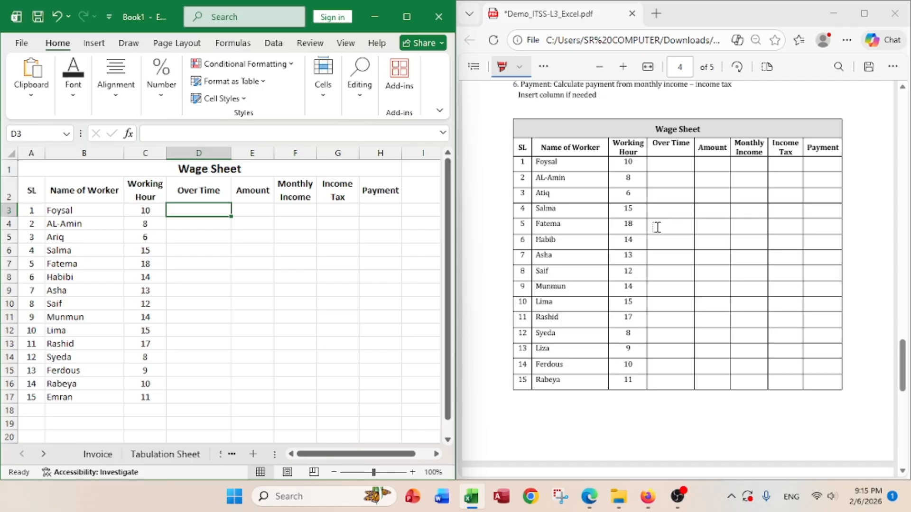
{"action": "scroll", "coordinate": [657, 228], "scroll_direction": "up", "scroll_amount": 3}
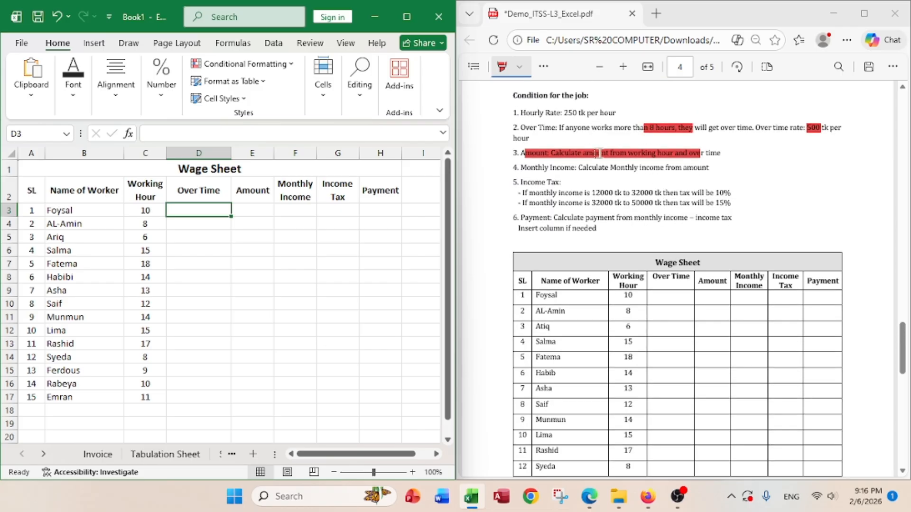
{"action": "left_click_drag", "start_coordinate": [520, 127], "coordinate": [649, 128]}
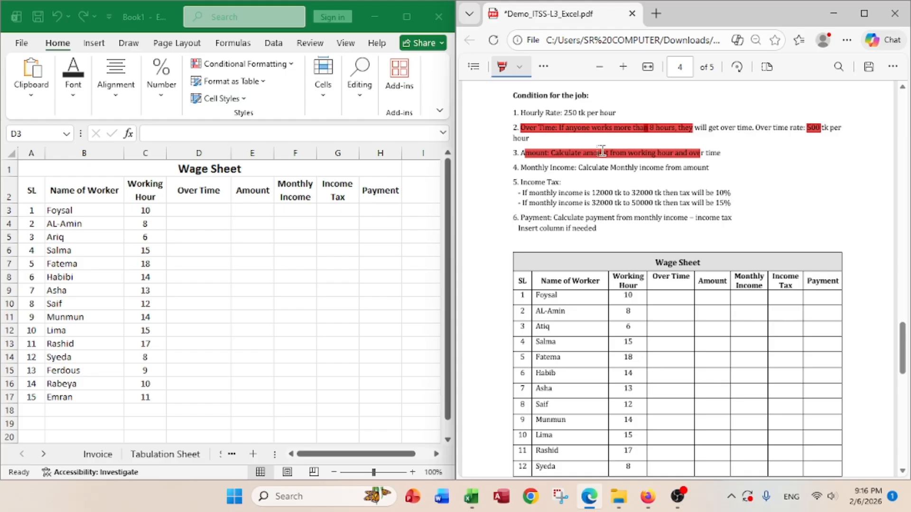
Enter the overtime formula =IF(C3>8,C3-8,0) in D3 for the first worker.
{"action": "left_click", "coordinate": [203, 214]}
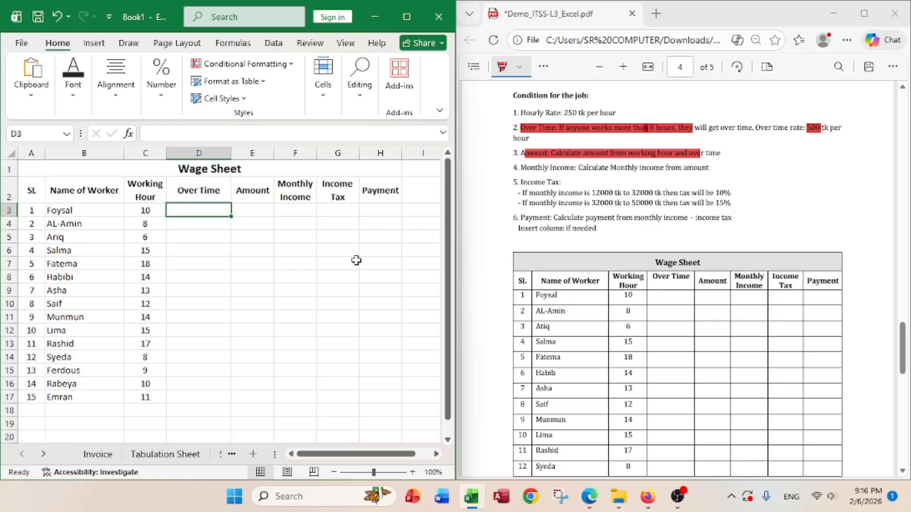
{"action": "type", "text": "=if"}
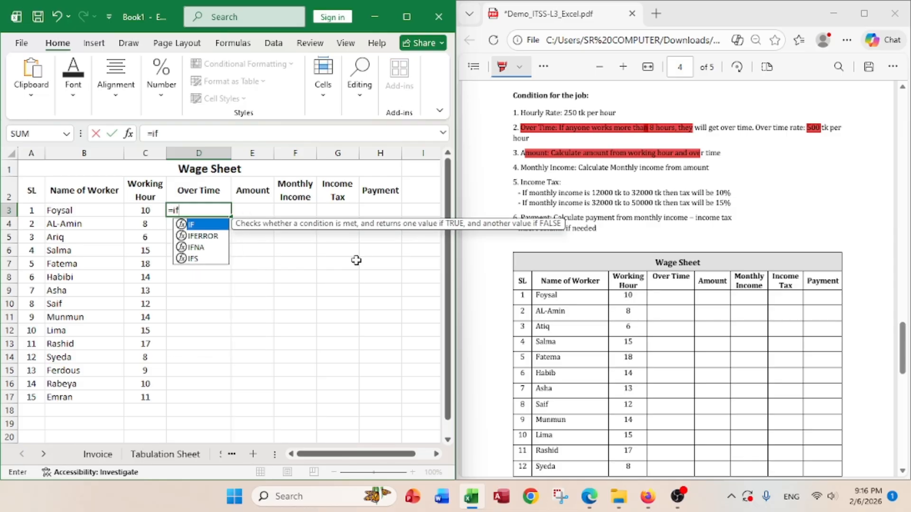
{"action": "type", "text": "("}
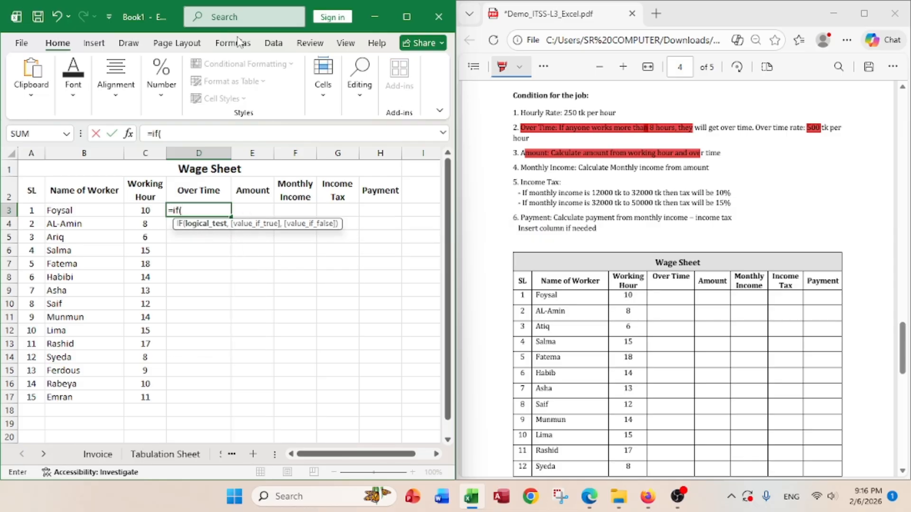
{"action": "left_click", "coordinate": [144, 209]}
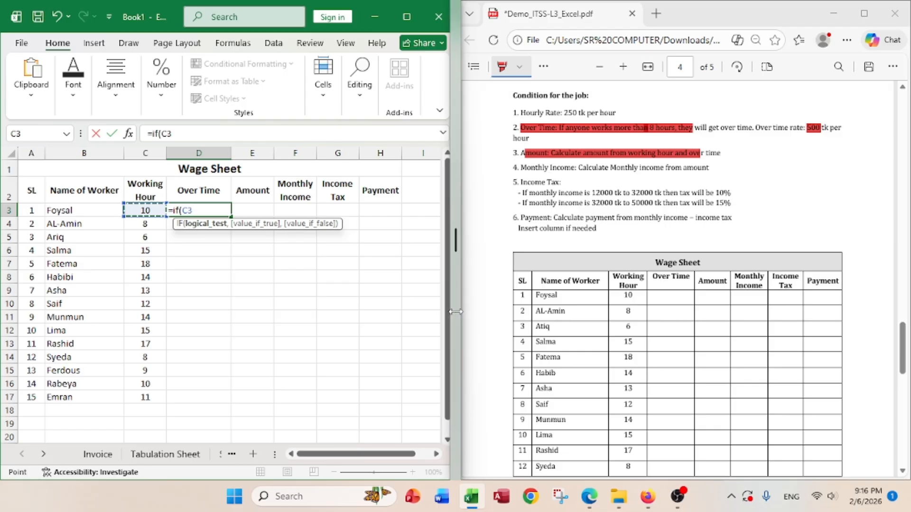
{"action": "type", "text": ">8,"}
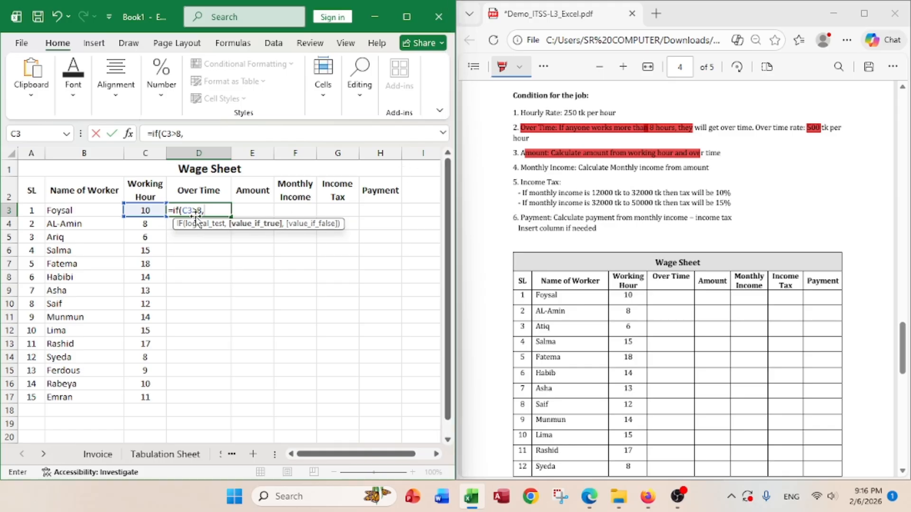
{"action": "key", "text": "Left"}
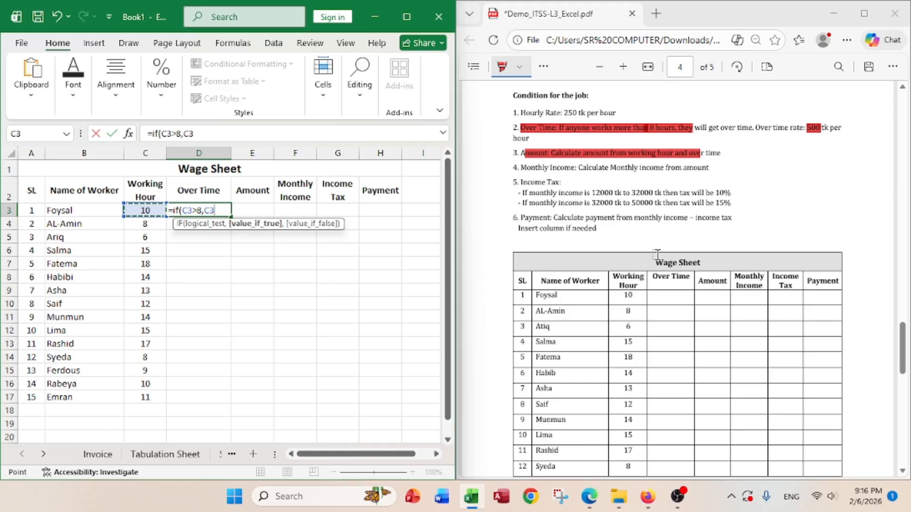
{"action": "type", "text": "-8"}
{"action": "type", "text": ","}
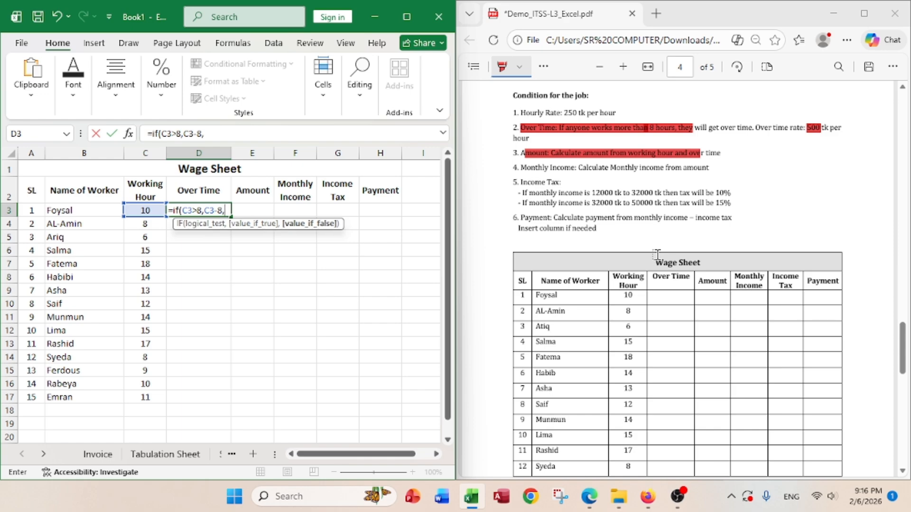
{"action": "type", "text": "0"}
{"action": "key", "text": "Return"}
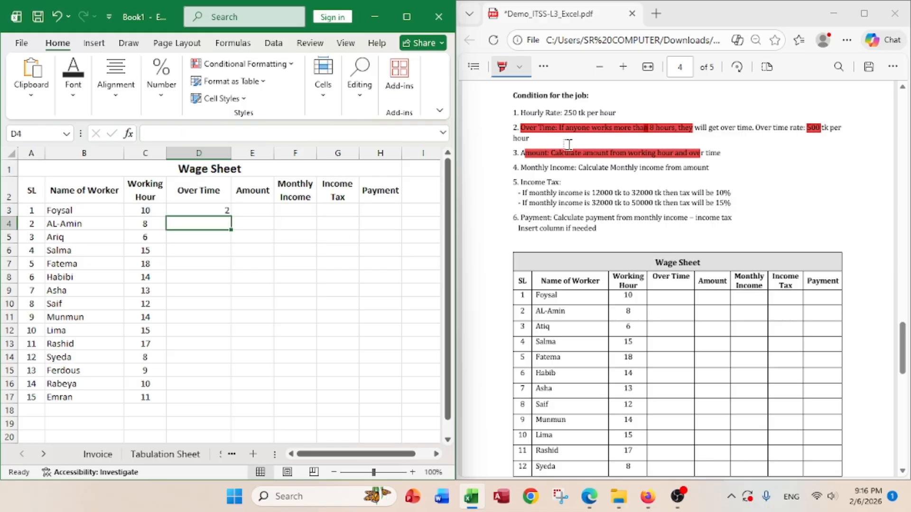
Fill the overtime formula from D3 down to D17 and center the values horizontally.
{"action": "left_click", "coordinate": [222, 205]}
{"action": "left_click_drag", "start_coordinate": [230, 217], "coordinate": [220, 411]}
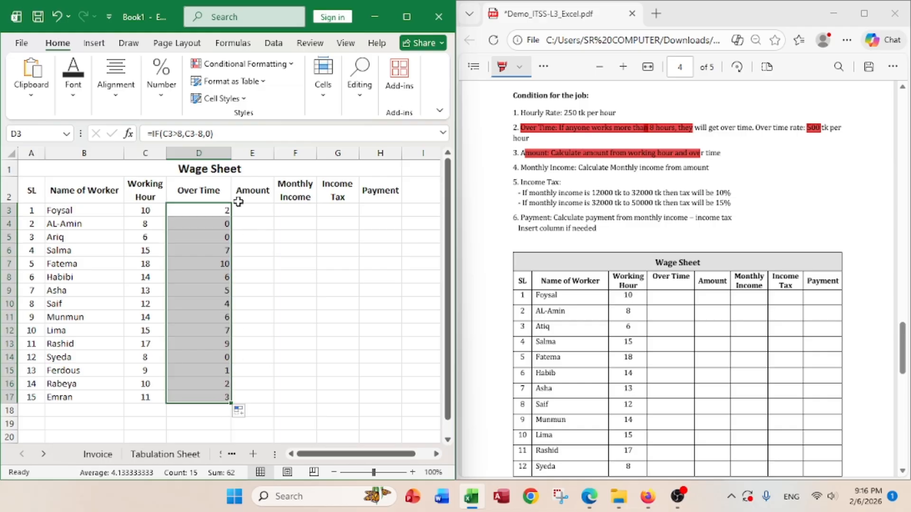
{"action": "left_click", "coordinate": [116, 76]}
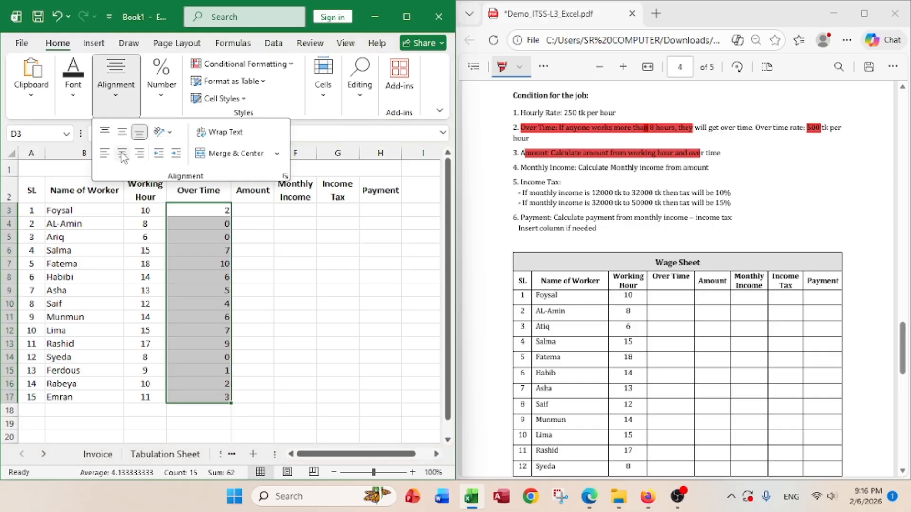
{"action": "left_click", "coordinate": [122, 152]}
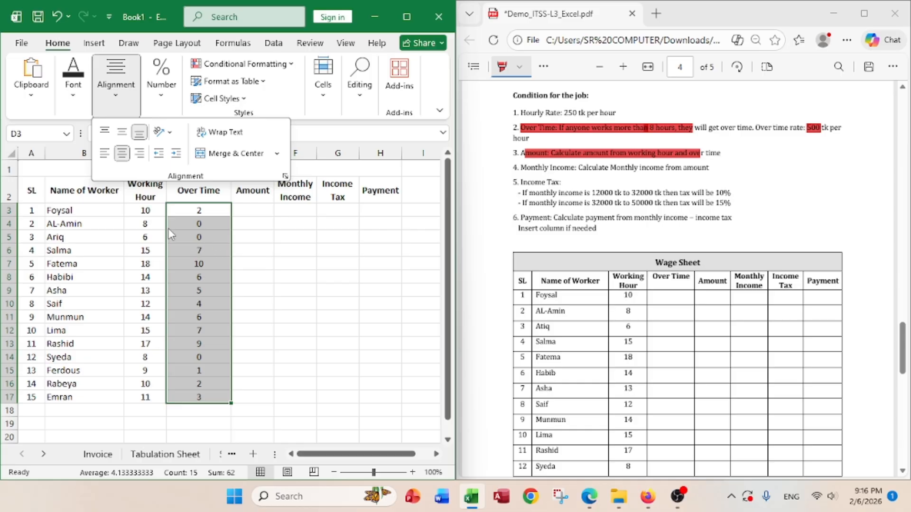
Check the calculated overtime against the working hours in the first rows of the wage sheet.
{"action": "left_click", "coordinate": [154, 230]}
{"action": "left_click", "coordinate": [149, 225]}
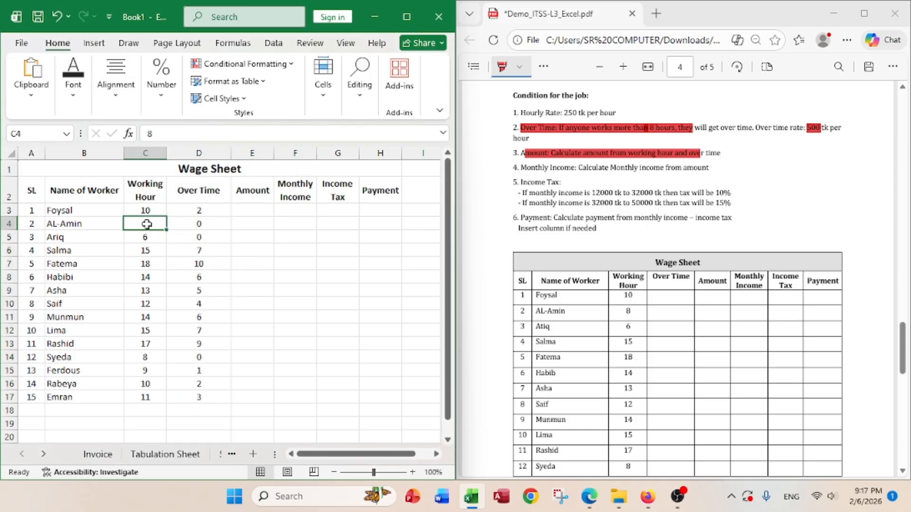
{"action": "left_click_drag", "start_coordinate": [148, 225], "coordinate": [173, 241]}
{"action": "left_click", "coordinate": [218, 266]}
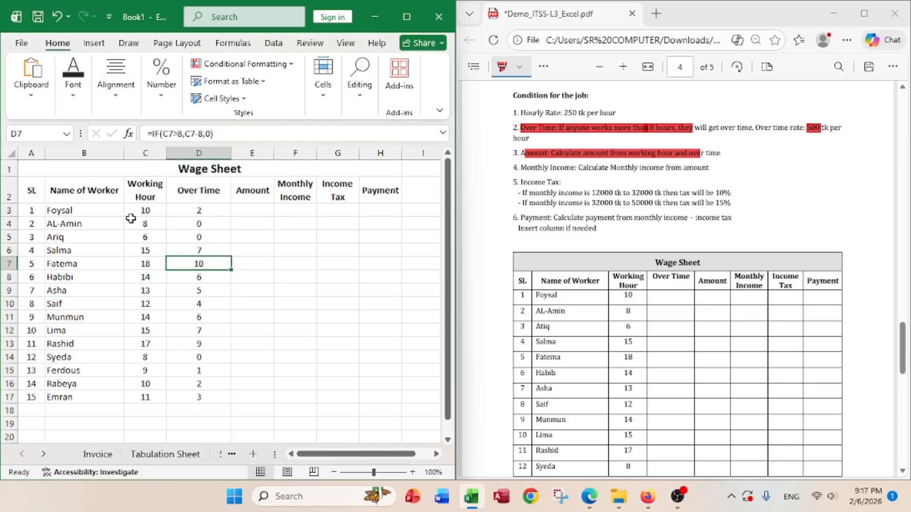
{"action": "left_click", "coordinate": [148, 212]}
{"action": "left_click_drag", "start_coordinate": [148, 211], "coordinate": [180, 212]}
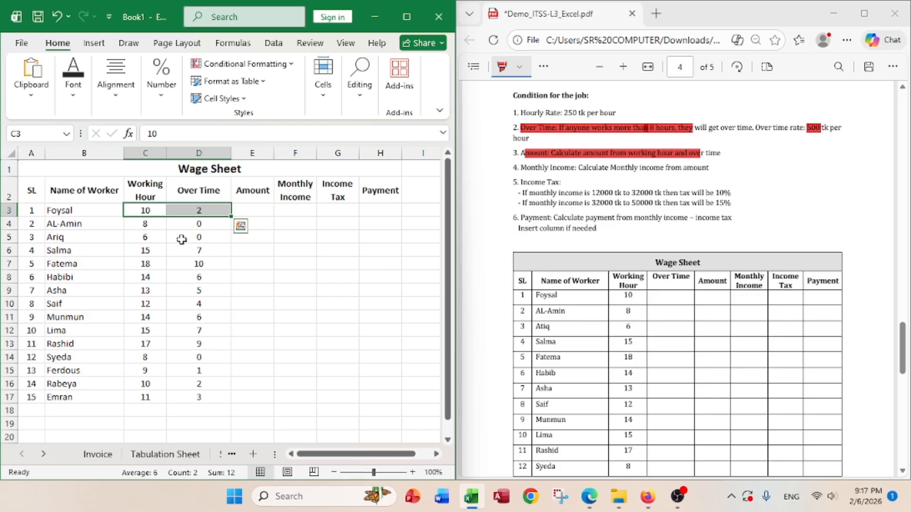
Highlight the condition "Hourly Rate: 250 tk per hour" in the PDF.
{"action": "left_click", "coordinate": [256, 210]}
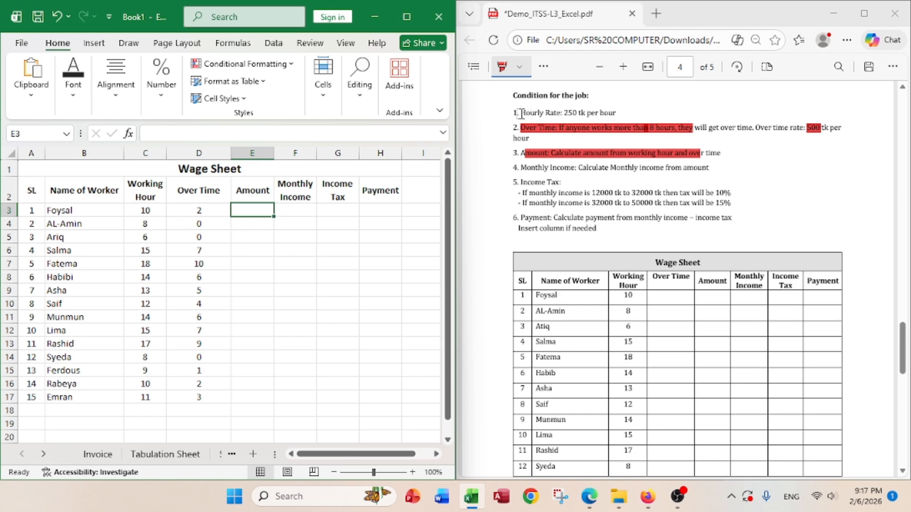
{"action": "left_click_drag", "start_coordinate": [521, 114], "coordinate": [622, 114]}
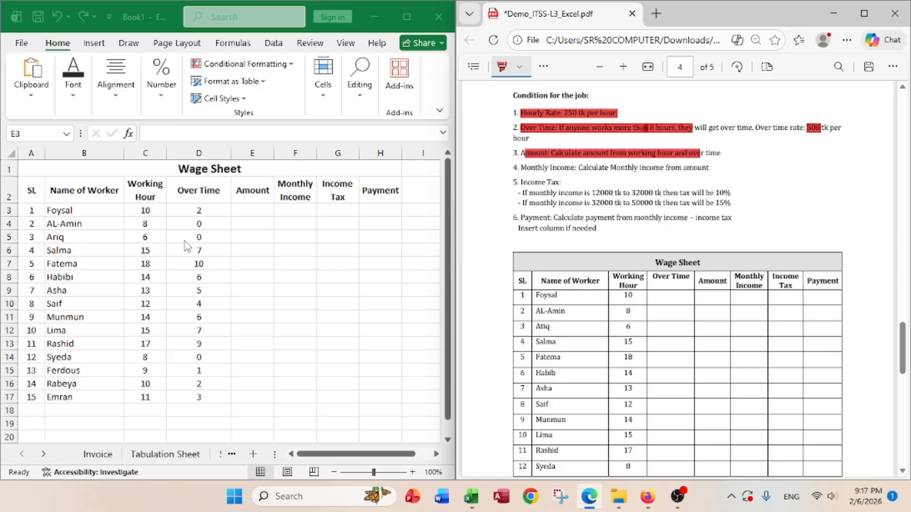
Enter the amount formula =IF(D3>0,D3*500+8*250,C3*250) in E3 for the first worker.
{"action": "left_click", "coordinate": [261, 213]}
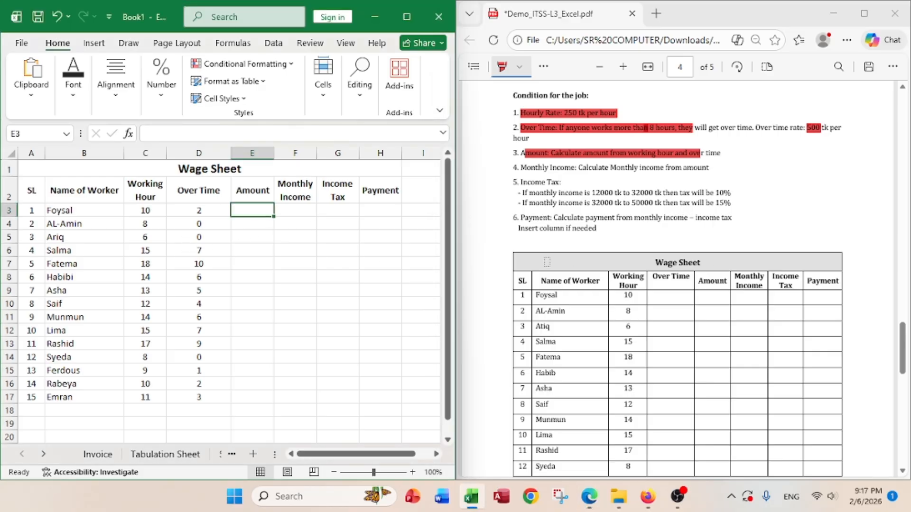
{"action": "type", "text": "="}
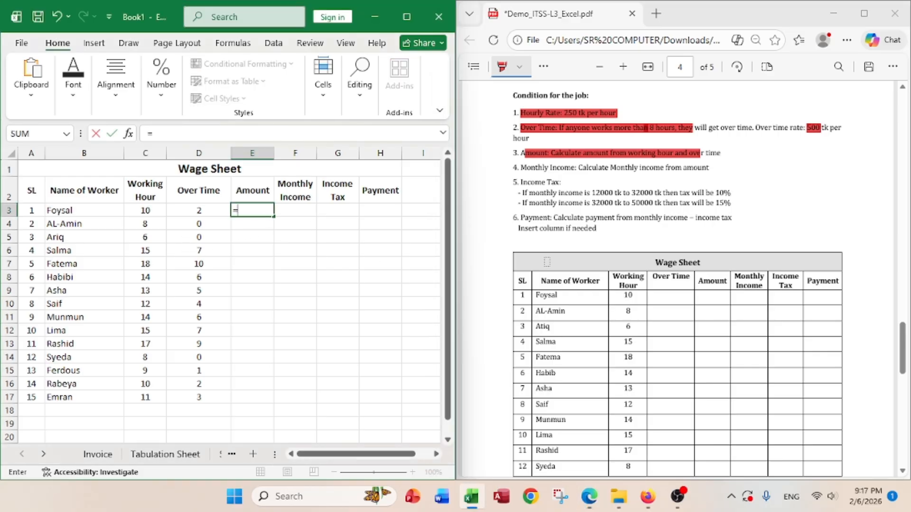
{"action": "type", "text": "if"}
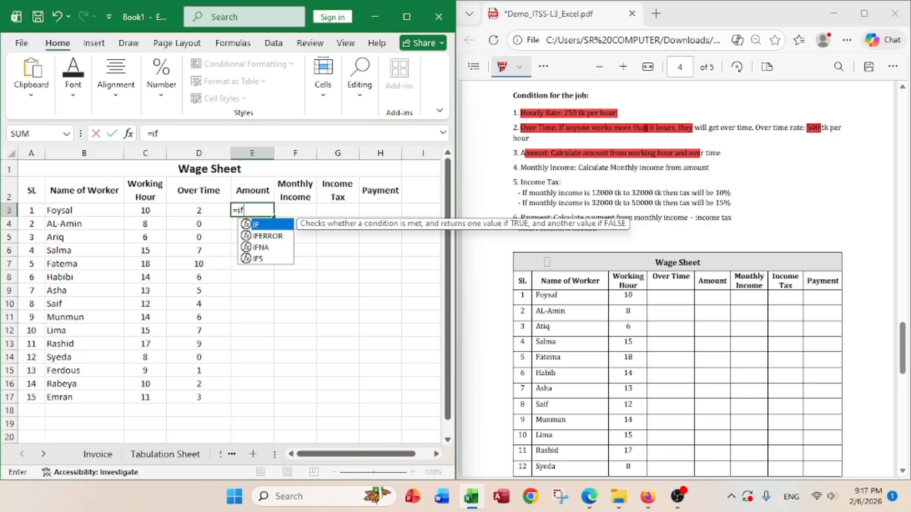
{"action": "type", "text": "("}
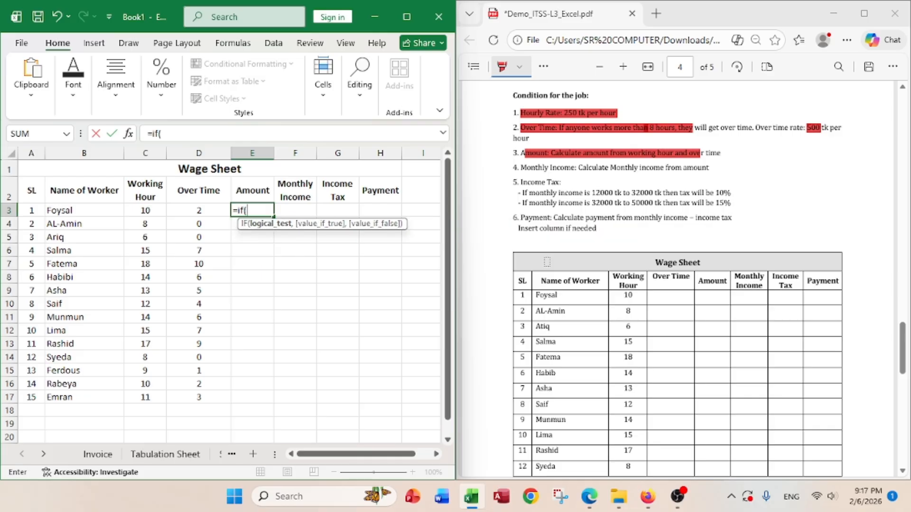
{"action": "left_click", "coordinate": [195, 211]}
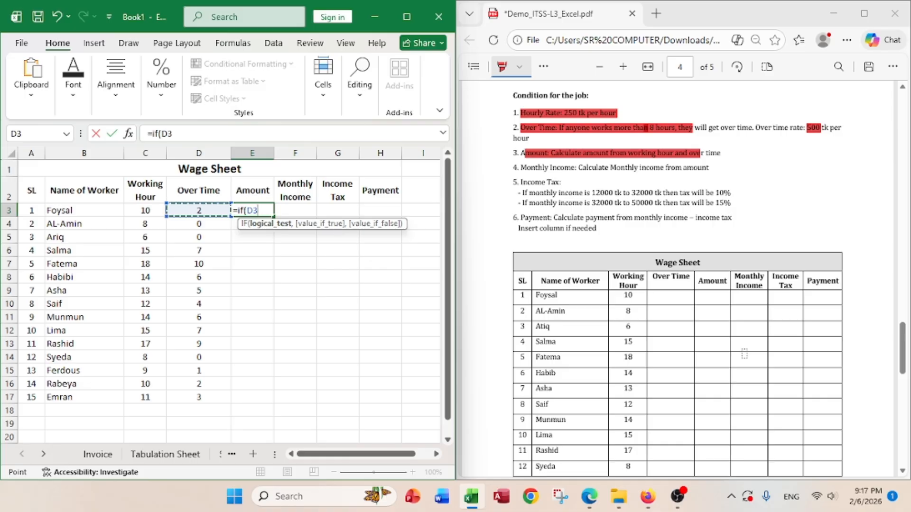
{"action": "type", "text": ">"}
{"action": "type", "text": "0,"}
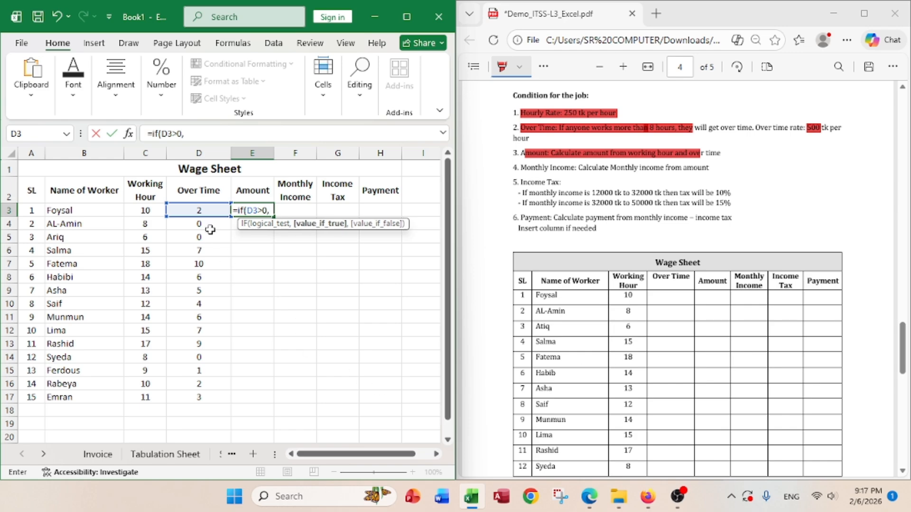
{"action": "left_click", "coordinate": [195, 210]}
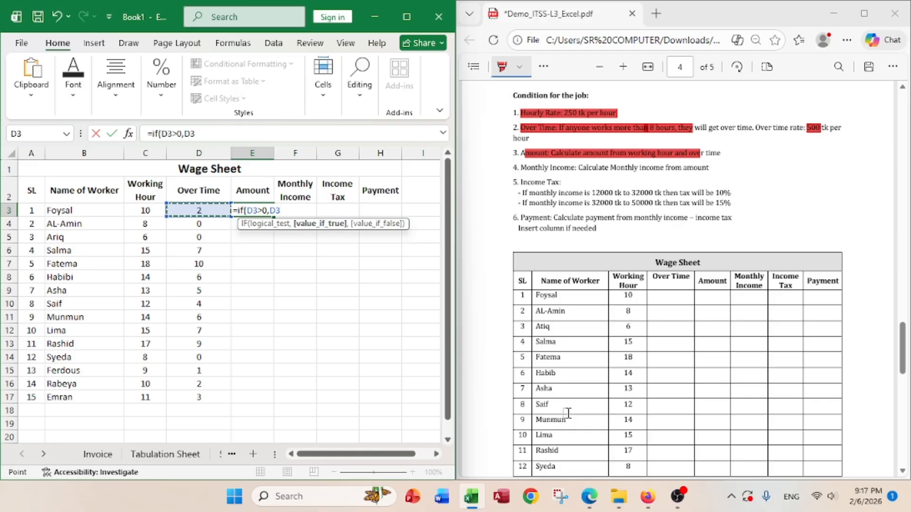
{"action": "type", "text": "*500+"}
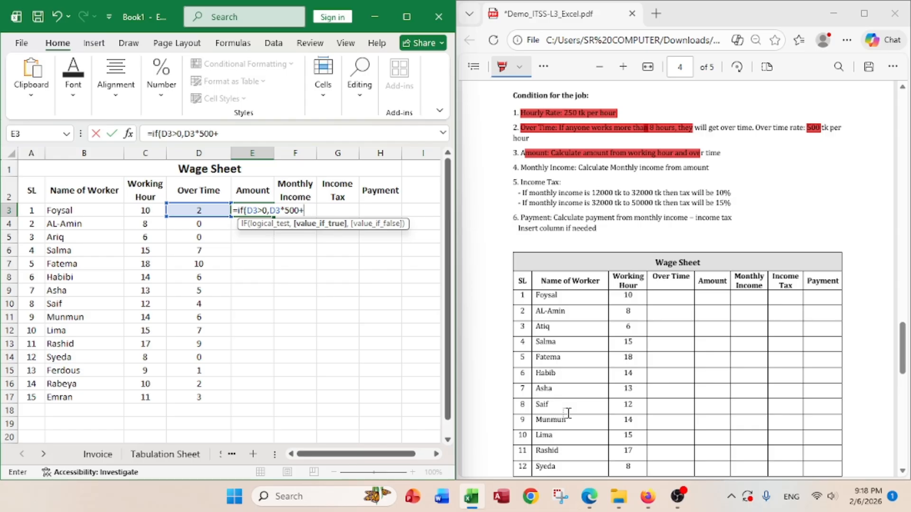
{"action": "type", "text": "8*250,"}
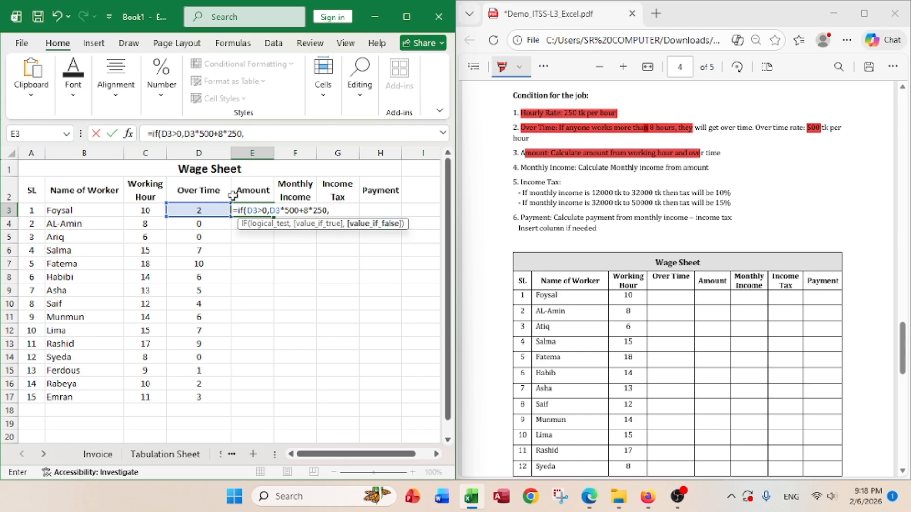
{"action": "left_click", "coordinate": [143, 212]}
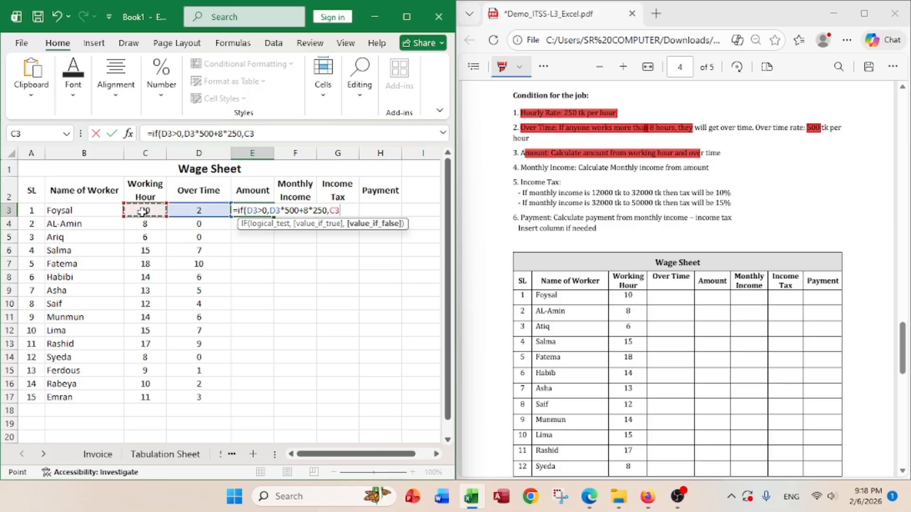
{"action": "type", "text": "*250"}
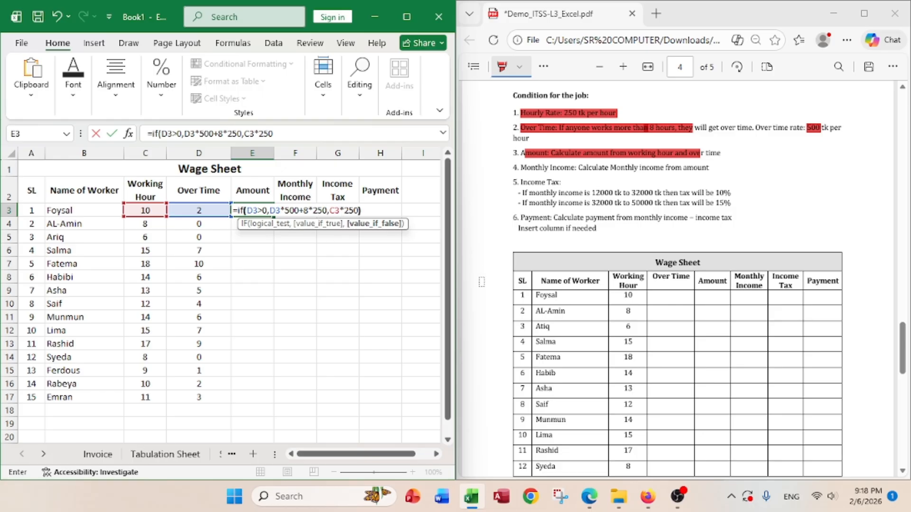
{"action": "type", "text": ")"}
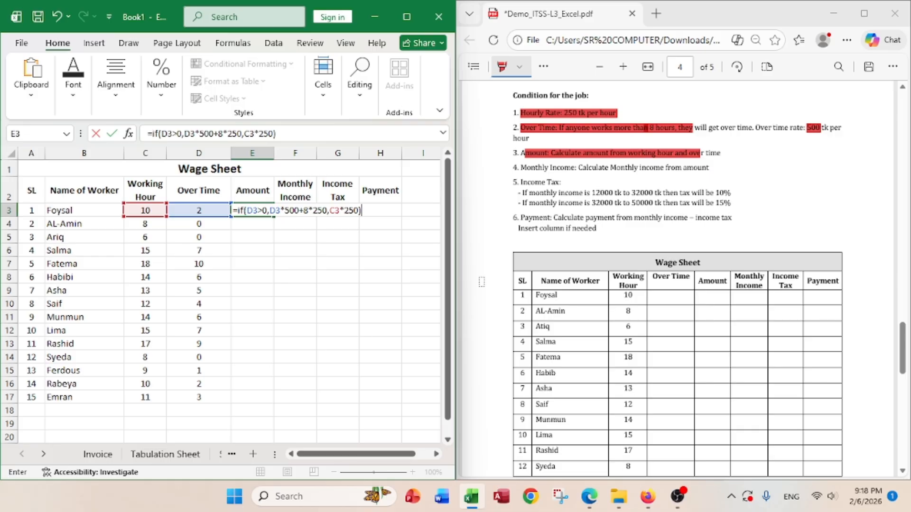
{"action": "key", "text": "Return"}
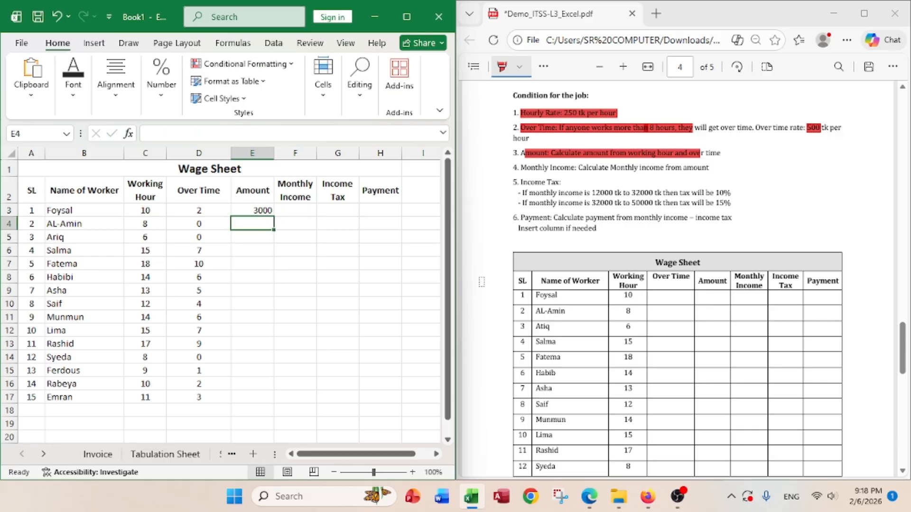
Fill the amount formula from E3 down to E17 and center the values horizontally.
{"action": "left_click", "coordinate": [267, 212]}
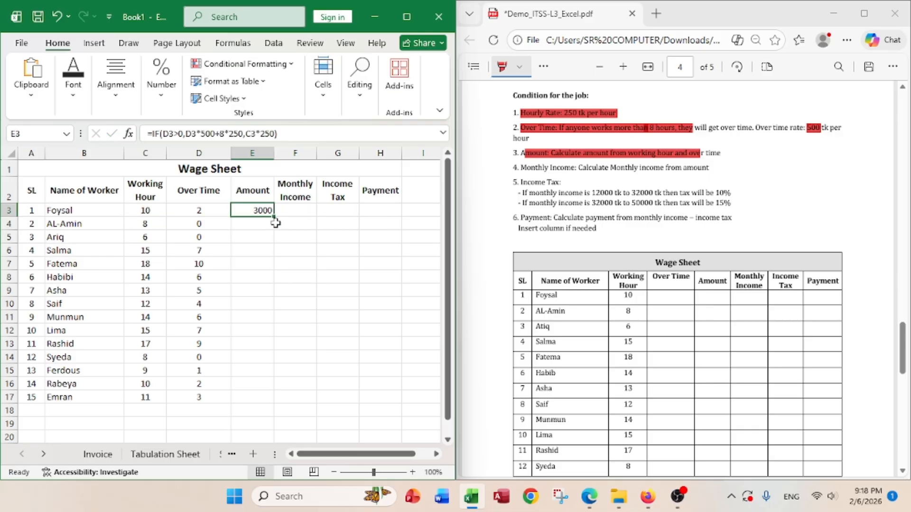
{"action": "left_click_drag", "start_coordinate": [276, 219], "coordinate": [260, 404]}
{"action": "left_click", "coordinate": [116, 79]}
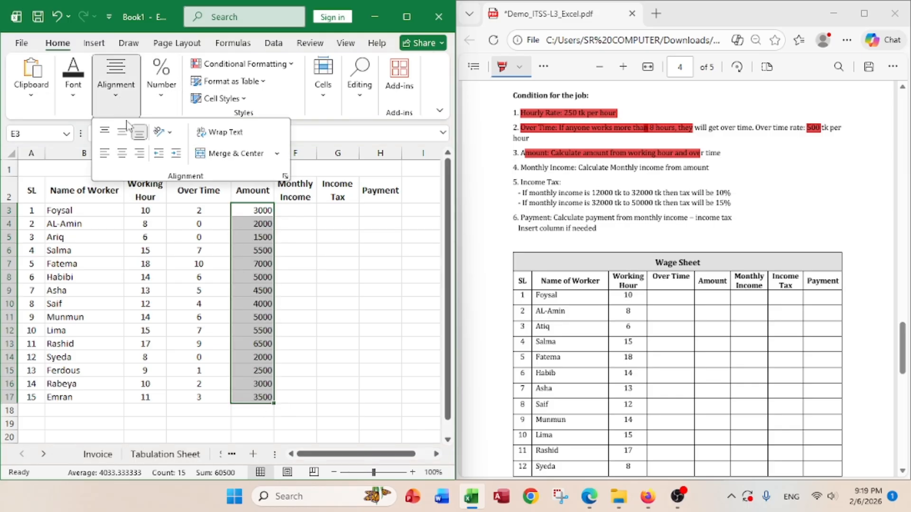
{"action": "left_click", "coordinate": [122, 154]}
Calculate the monthly income in F3 with =E3*30 and fill the formula down to F17.
{"action": "left_click", "coordinate": [303, 218]}
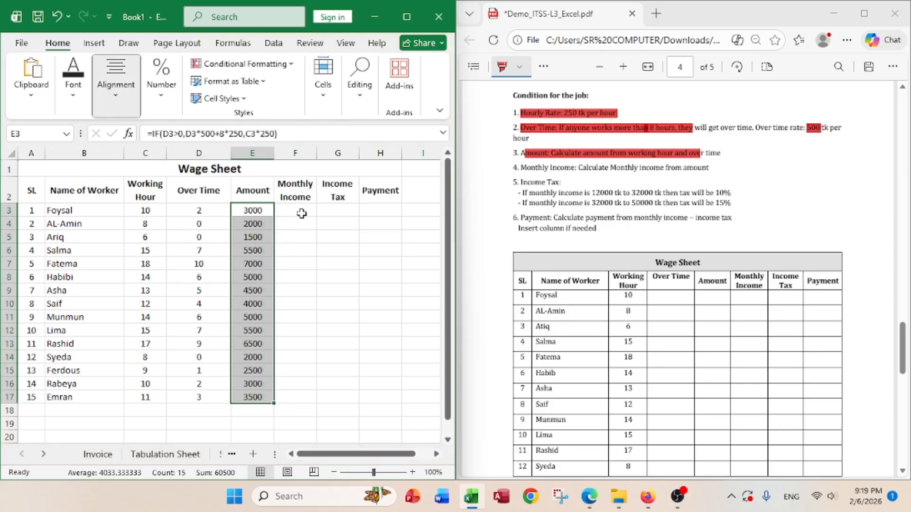
{"action": "left_click", "coordinate": [299, 212]}
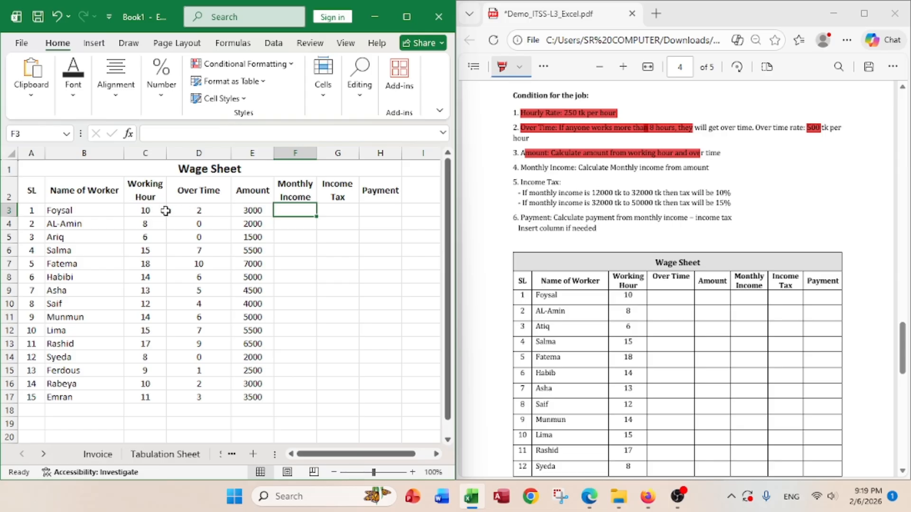
{"action": "left_click_drag", "start_coordinate": [147, 211], "coordinate": [237, 211]}
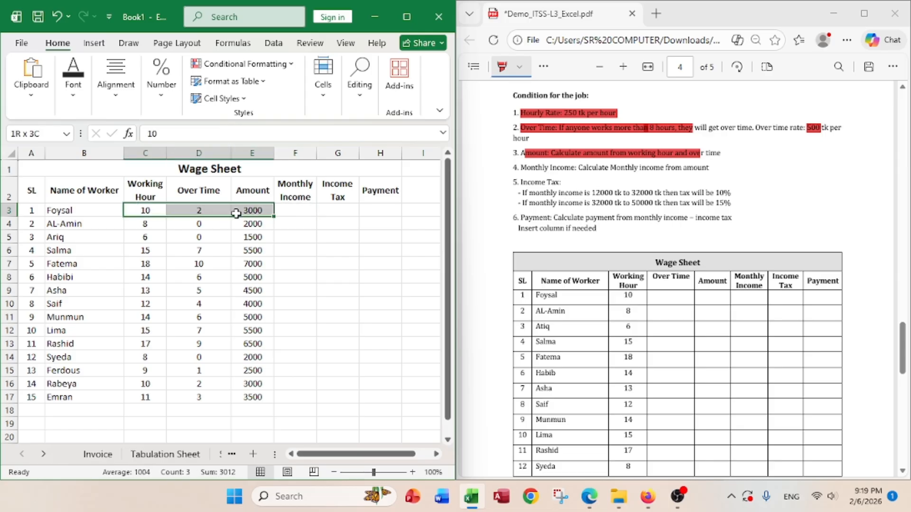
{"action": "left_click", "coordinate": [299, 212]}
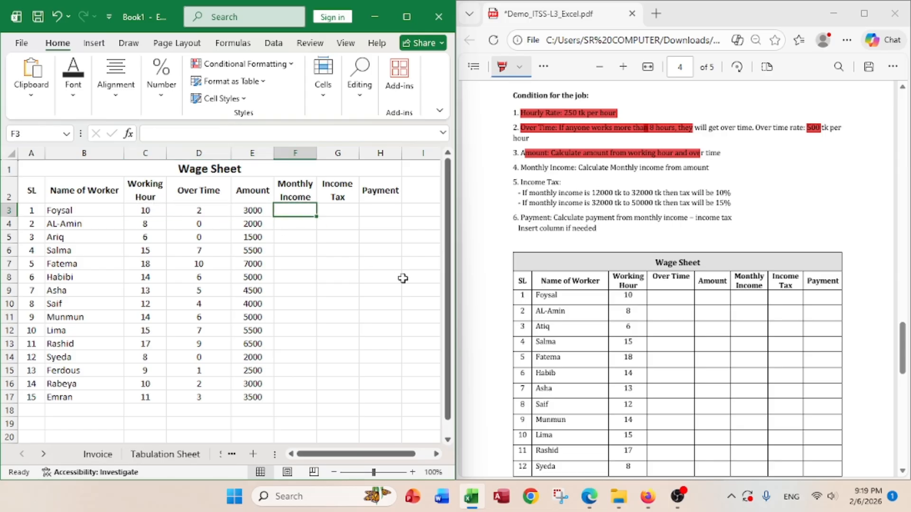
{"action": "type", "text": "="}
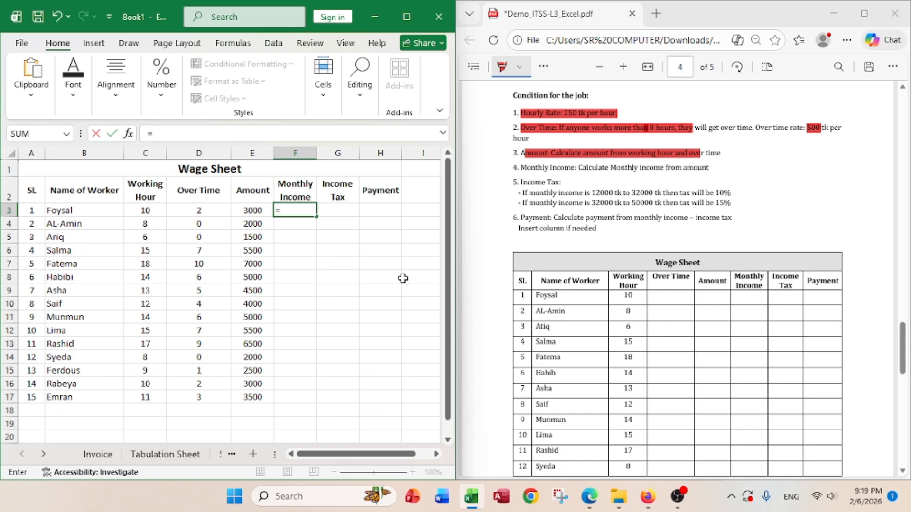
{"action": "left_click", "coordinate": [256, 210]}
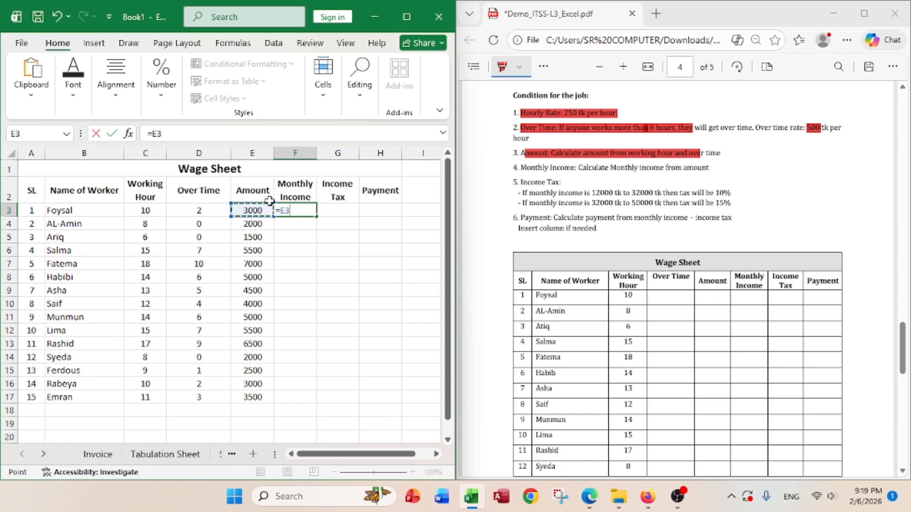
{"action": "type", "text": "*2"}
{"action": "type", "text": "30"}
{"action": "key", "text": "Return"}
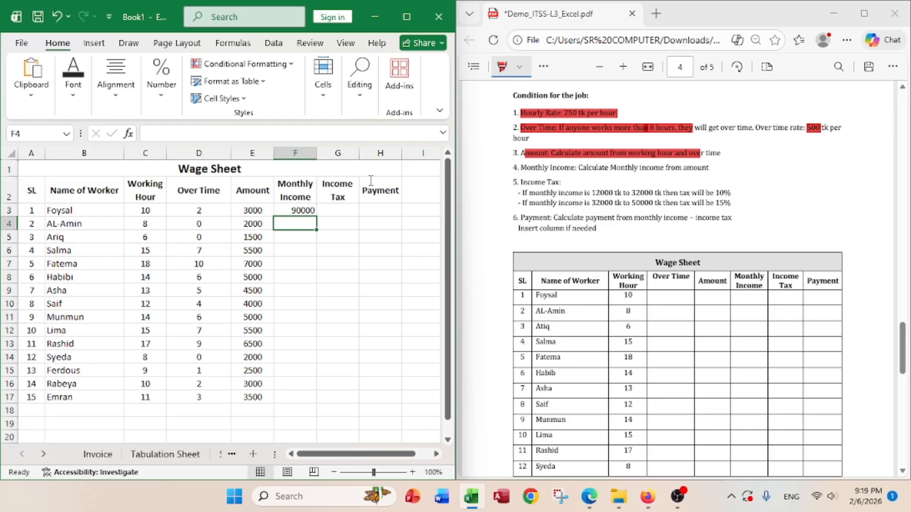
{"action": "left_click", "coordinate": [303, 211]}
{"action": "left_click_drag", "start_coordinate": [317, 220], "coordinate": [308, 398]}
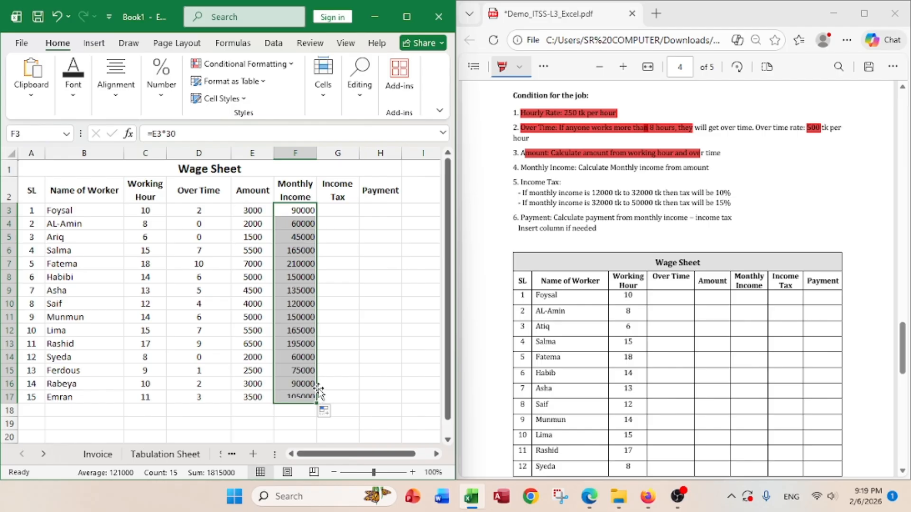
Highlight the income tax condition for monthly incomes of 12000 tk to 32000 tk in the PDF.
{"action": "left_click", "coordinate": [348, 209]}
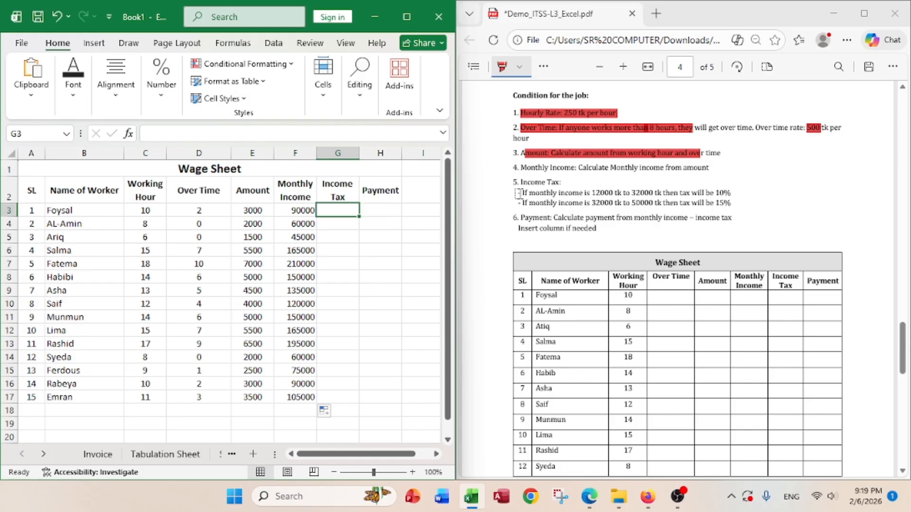
{"action": "left_click_drag", "start_coordinate": [522, 193], "coordinate": [738, 194]}
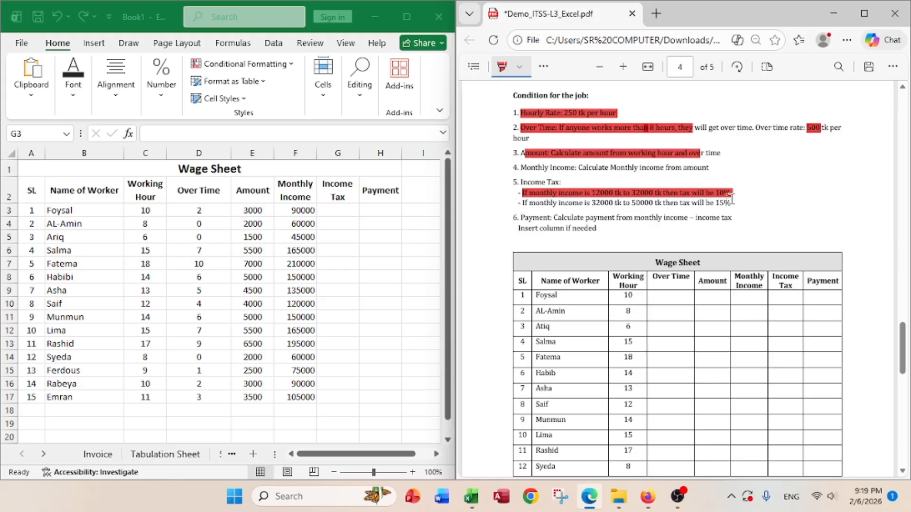
{"action": "left_click", "coordinate": [334, 210]}
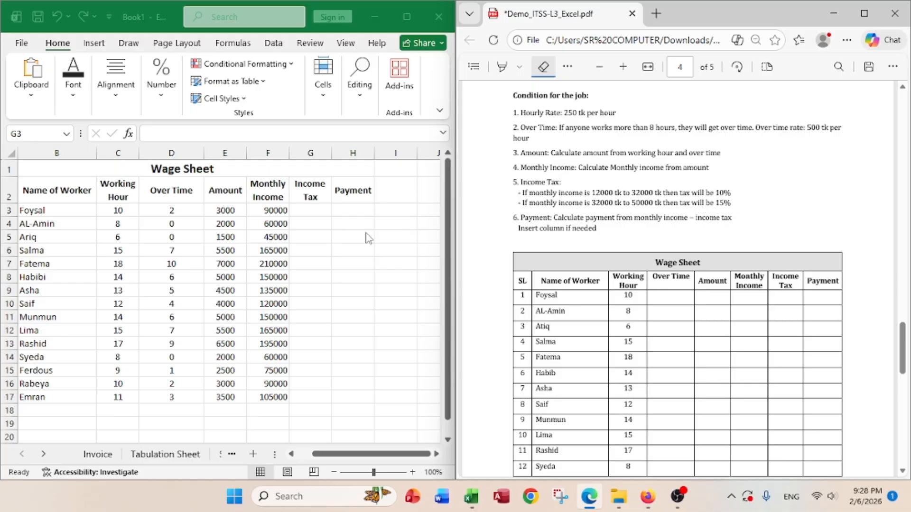
{"action": "left_click", "coordinate": [312, 211]}
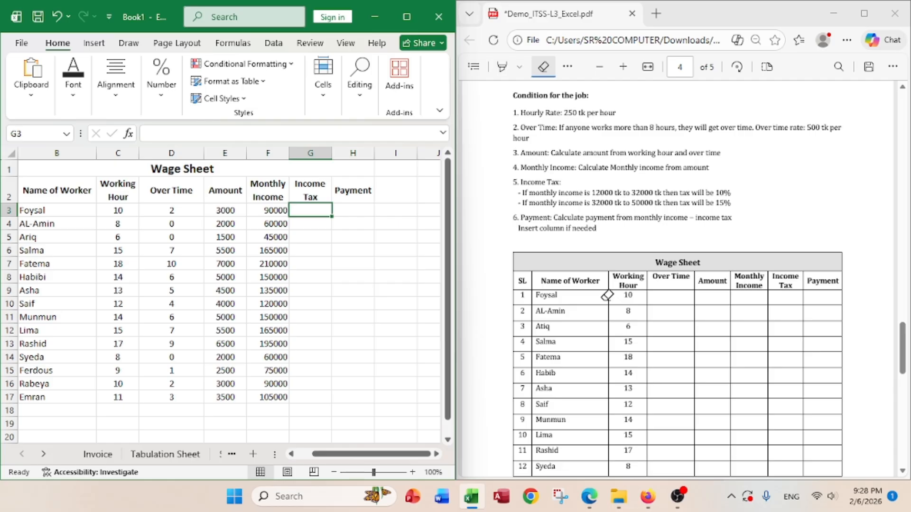
{"action": "type", "text": "="}
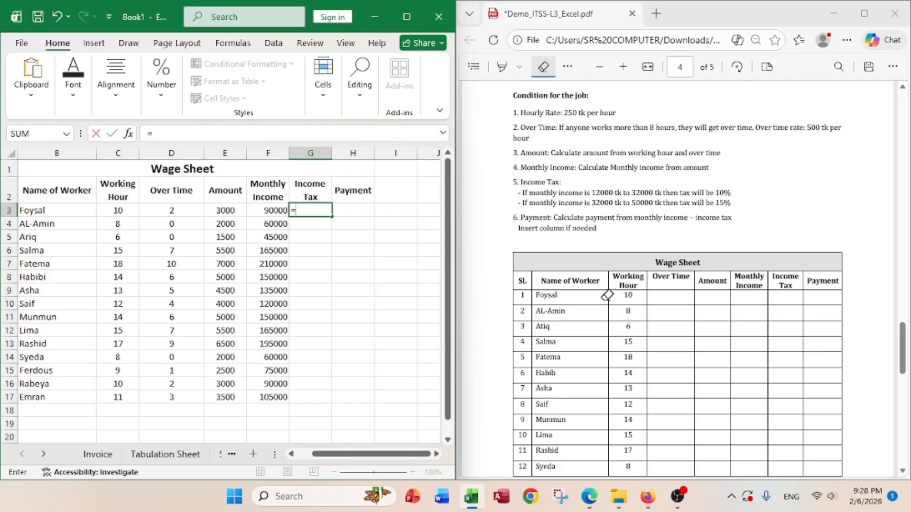
{"action": "type", "text": "श"}
{"action": "key", "text": "BackSpace"}
{"action": "key", "text": "BackSpace"}
{"action": "left_click", "coordinate": [342, 237]}
Begin the income tax formula in G3 with =IF(AND(F3>=1200,F3<=32000) as the first monthly income test.
{"action": "left_click", "coordinate": [304, 212]}
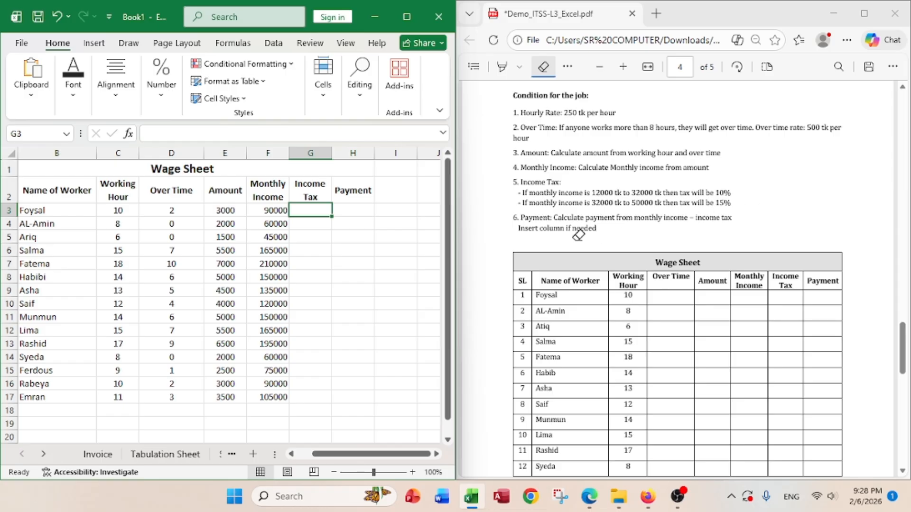
{"action": "type", "text": "="}
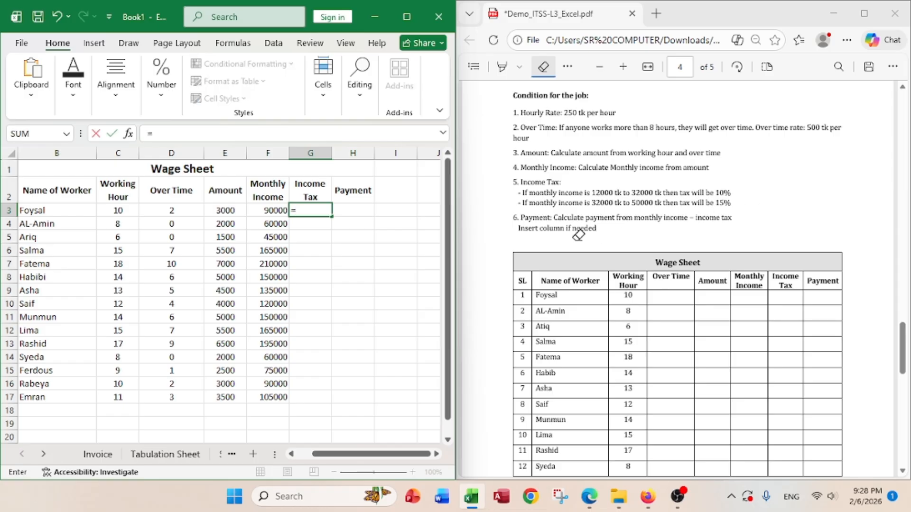
{"action": "type", "text": "if"}
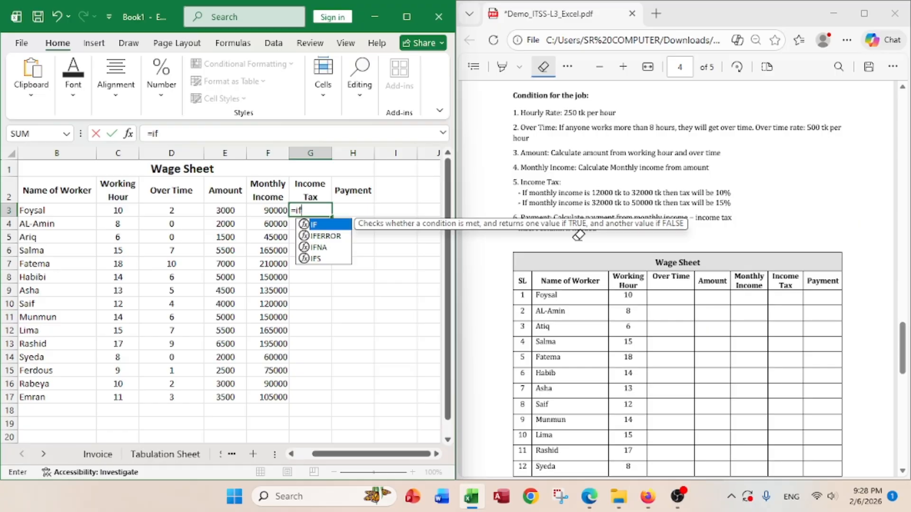
{"action": "type", "text": "("}
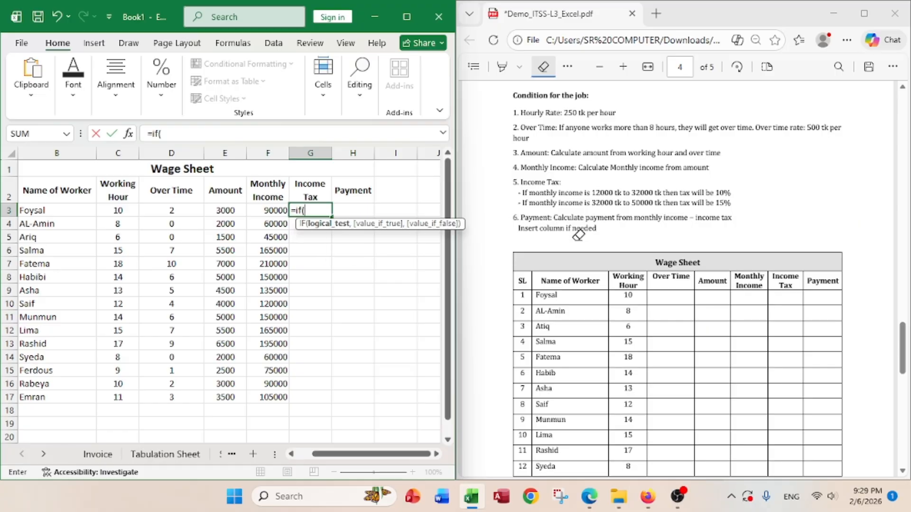
{"action": "type", "text": "an"}
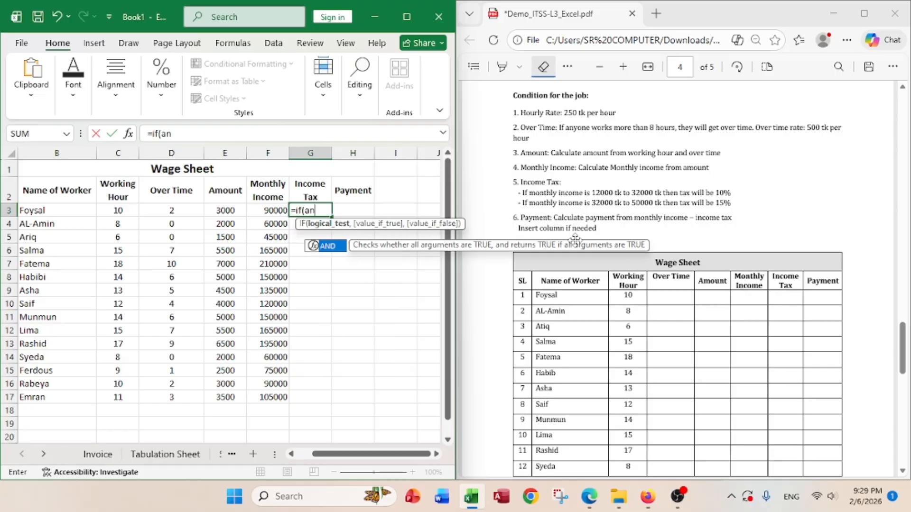
{"action": "type", "text": "d"}
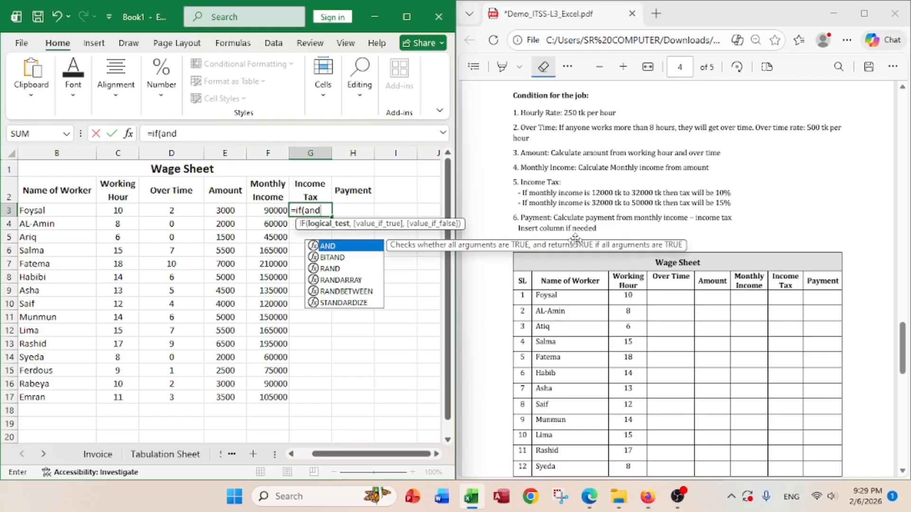
{"action": "type", "text": "("}
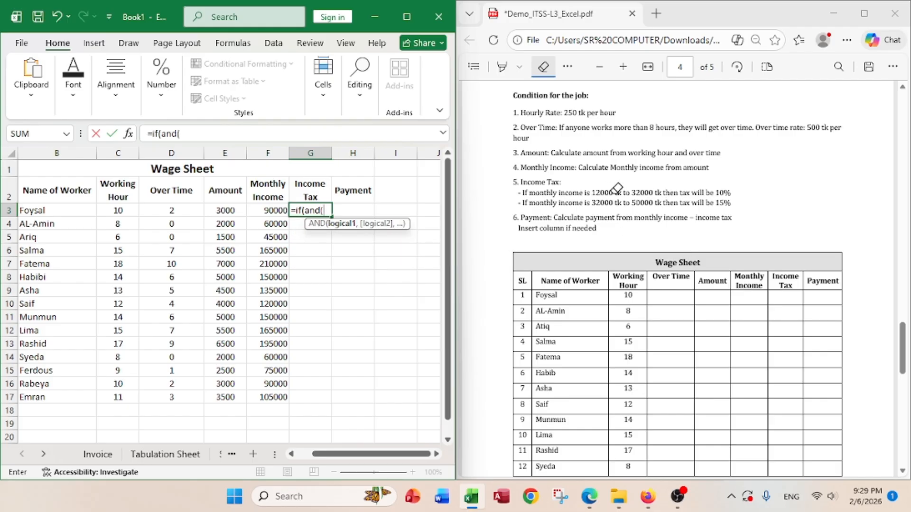
{"action": "left_click", "coordinate": [274, 212]}
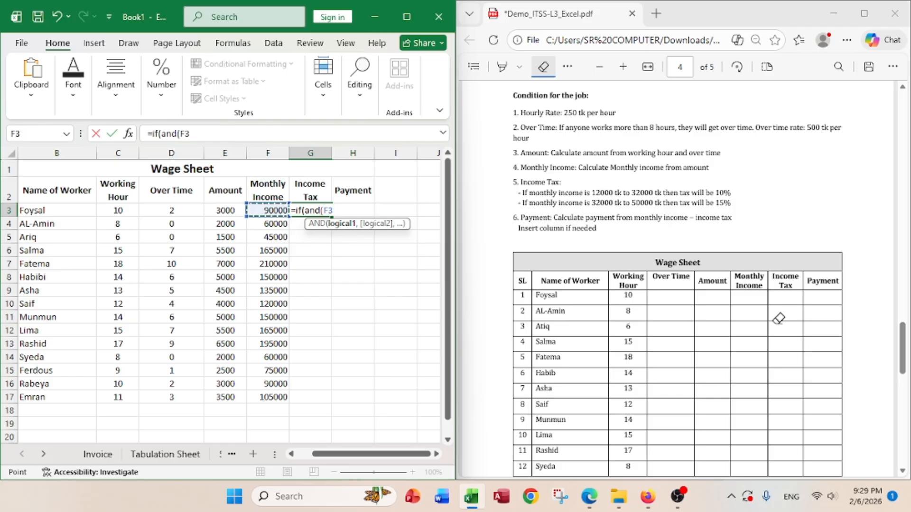
{"action": "type", "text": ">=1200"}
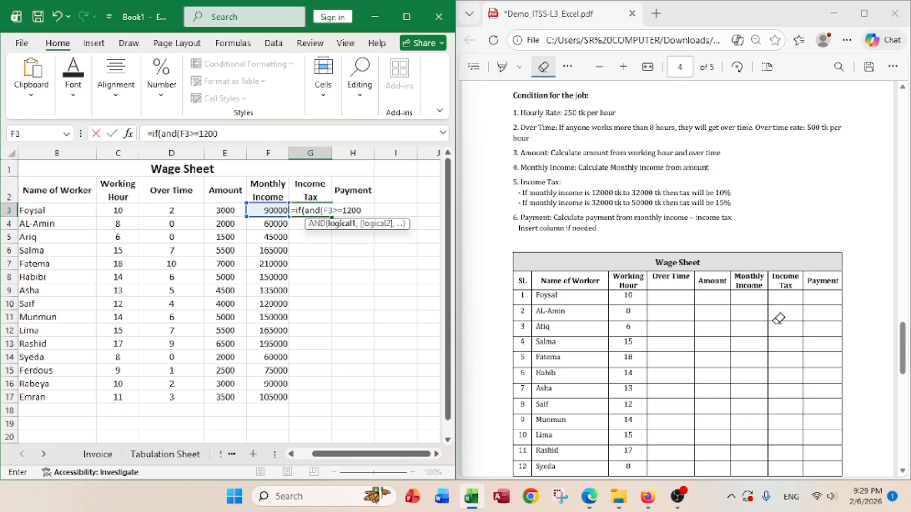
{"action": "type", "text": ","}
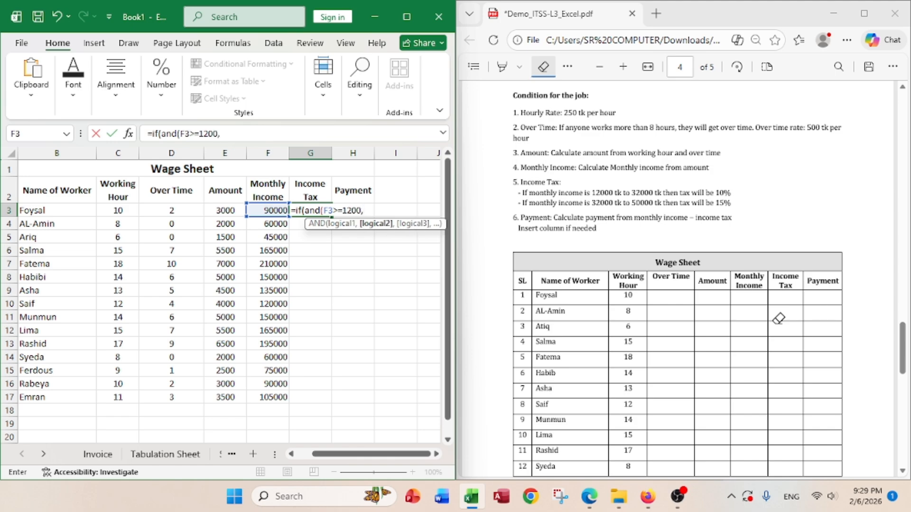
{"action": "left_click", "coordinate": [267, 211]}
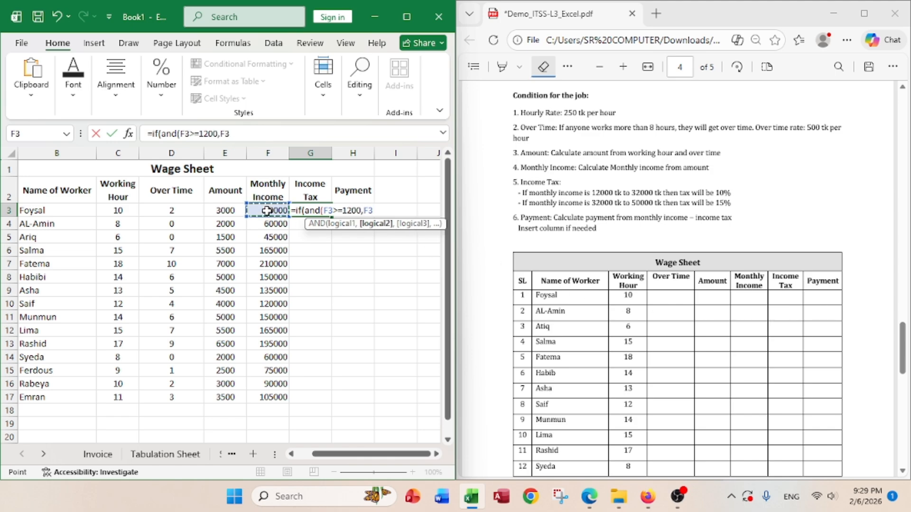
{"action": "type", "text": "<=32000"}
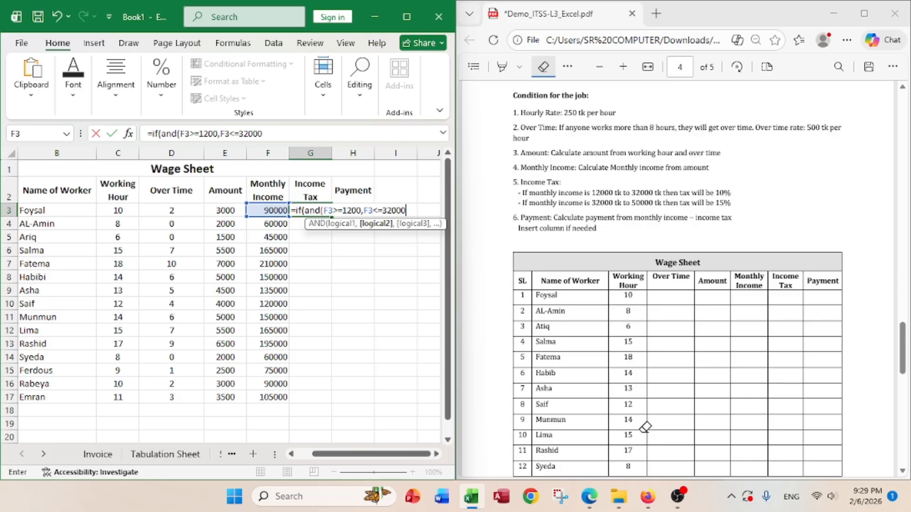
{"action": "type", "text": ")"}
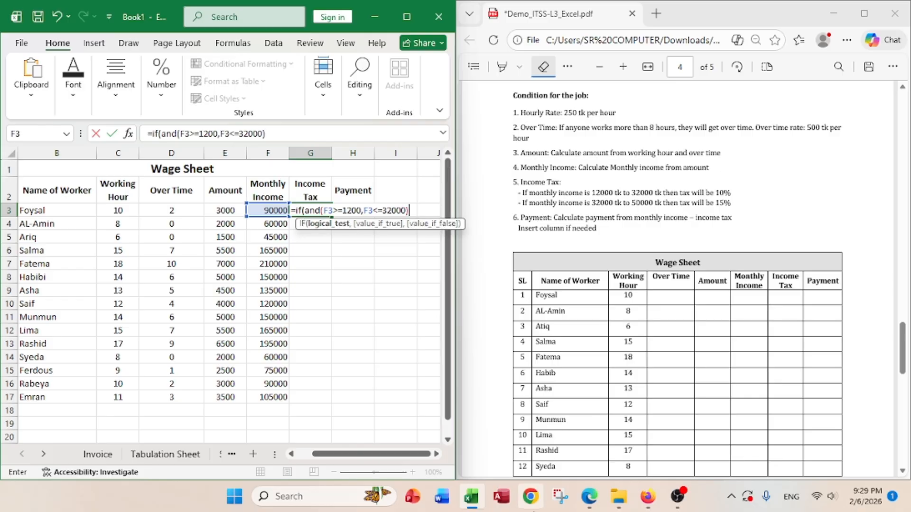
Set F3*10% as the true value of the first income test in the G3 formula.
{"action": "left_click", "coordinate": [436, 454]}
{"action": "left_click", "coordinate": [436, 454]}
{"action": "left_click", "coordinate": [436, 454]}
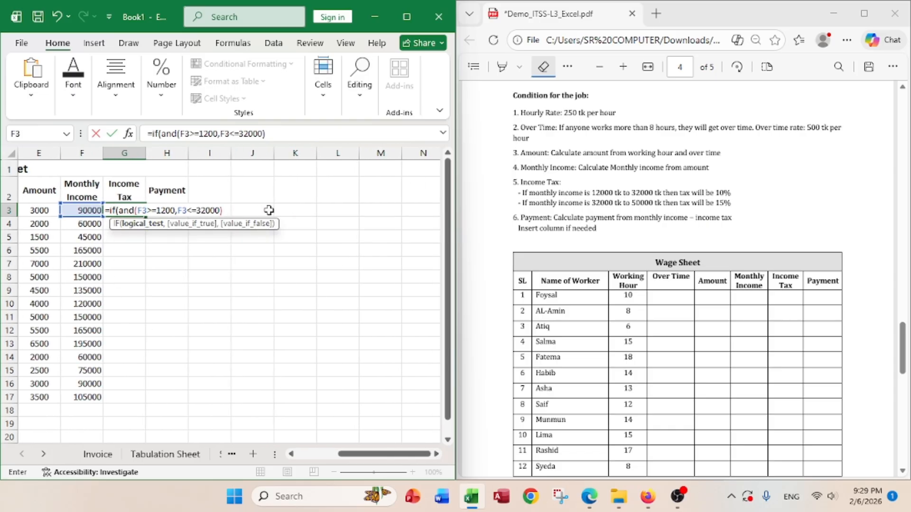
{"action": "type", "text": ","}
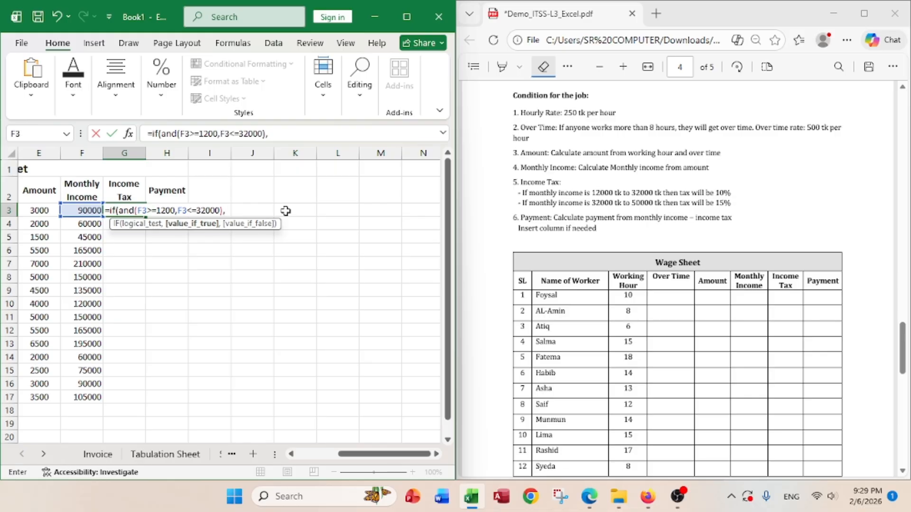
{"action": "left_click", "coordinate": [76, 211]}
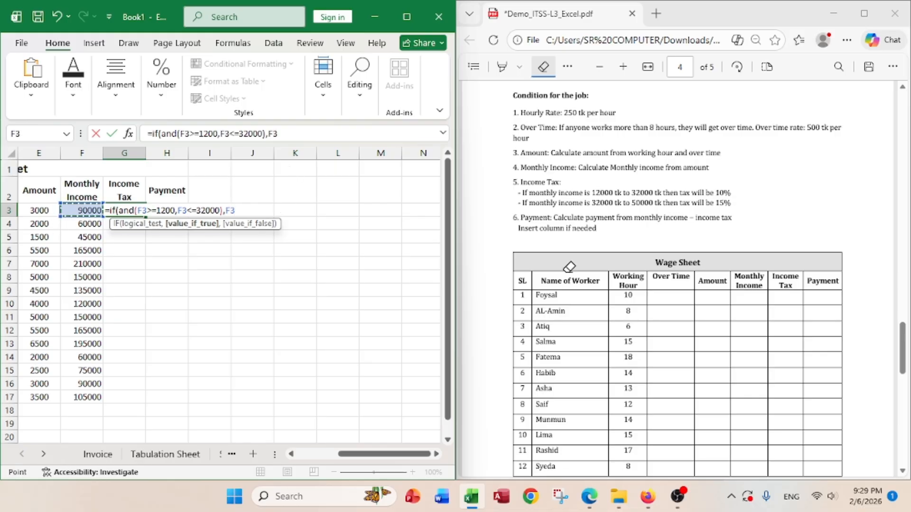
{"action": "type", "text": "*10%"}
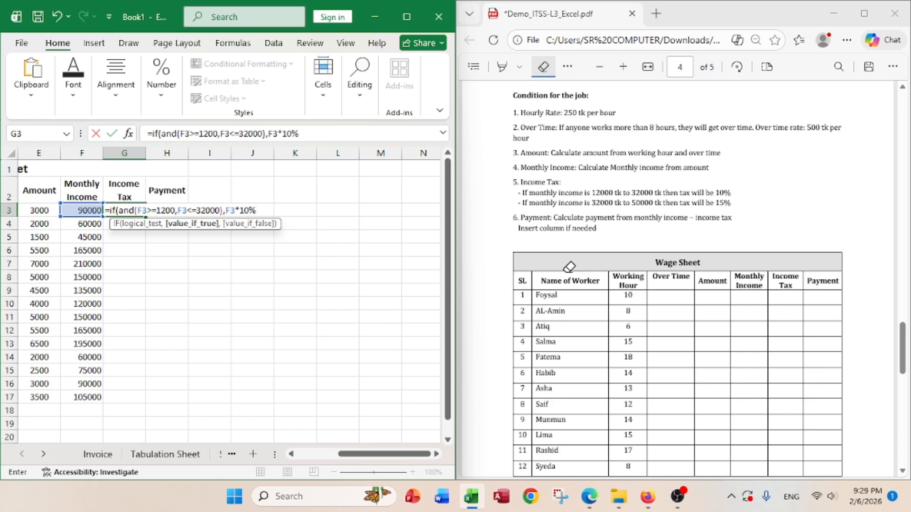
Add a nested IF to the G3 formula with AND(F3>32000,F3<=50000) as the second income test.
{"action": "type", "text": ","}
{"action": "type", "text": "if"}
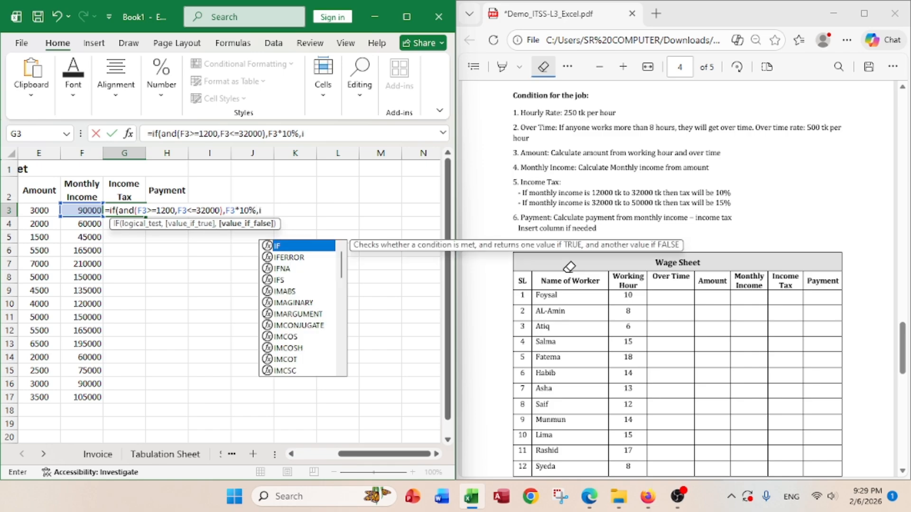
{"action": "type", "text": "("}
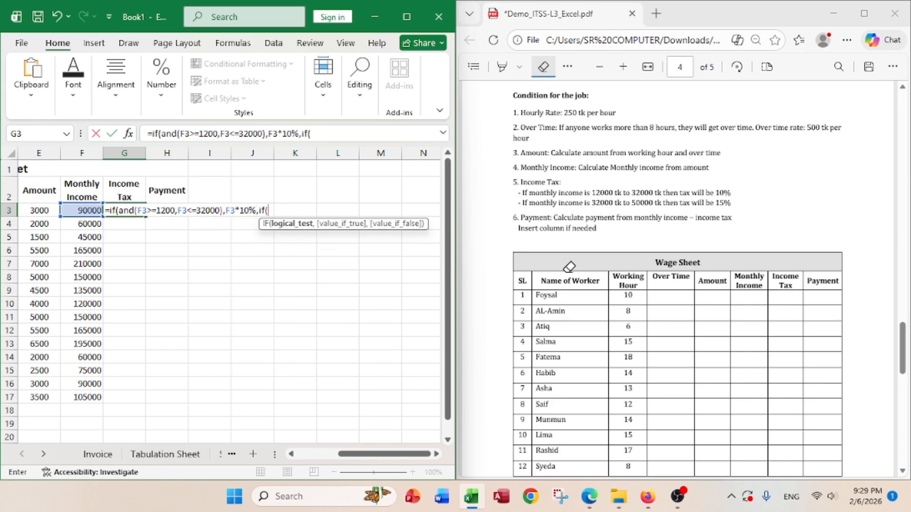
{"action": "type", "text": "and"}
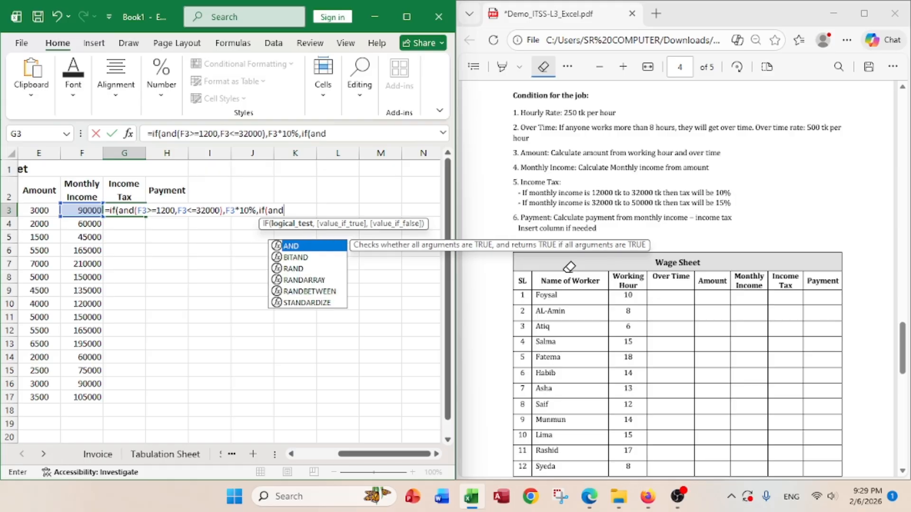
{"action": "type", "text": "("}
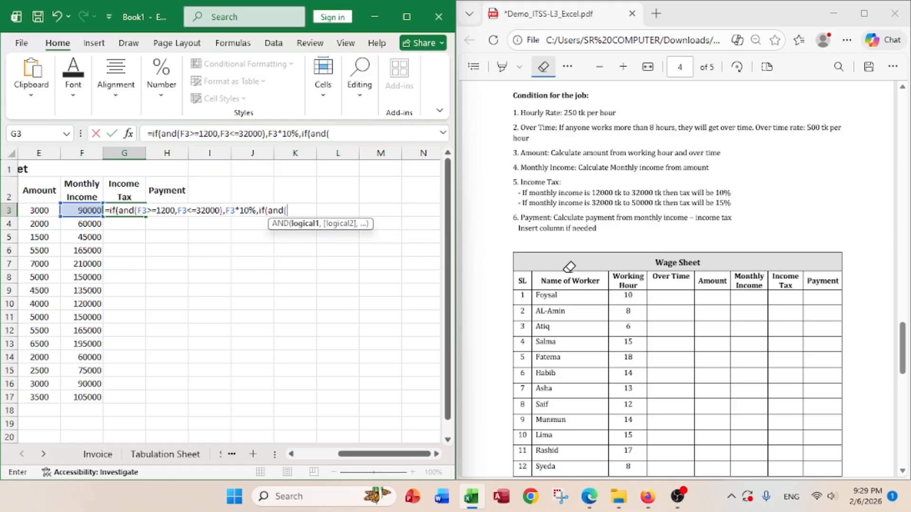
{"action": "key", "text": "Left"}
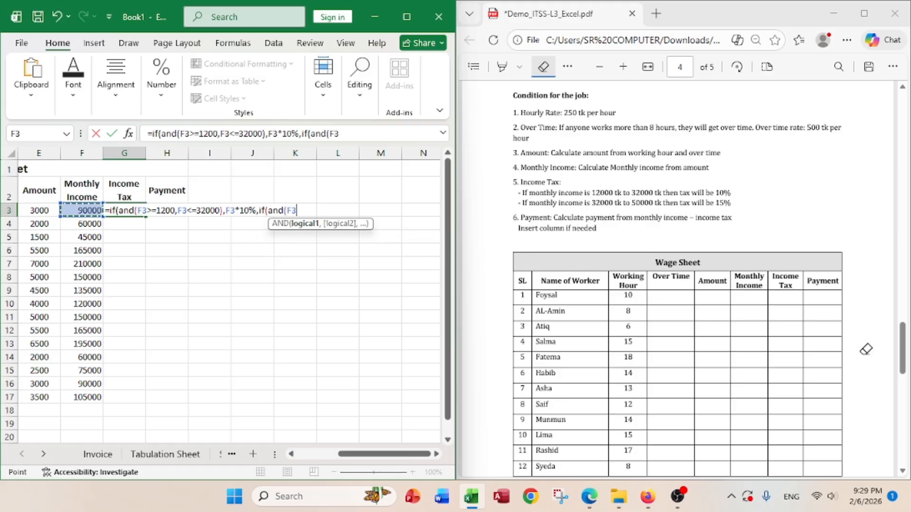
{"action": "type", "text": ">"}
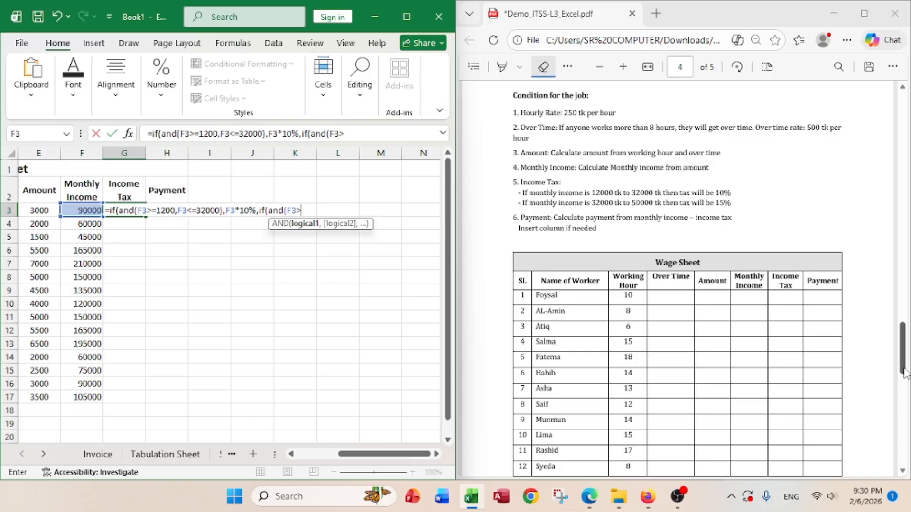
{"action": "type", "text": "32000,"}
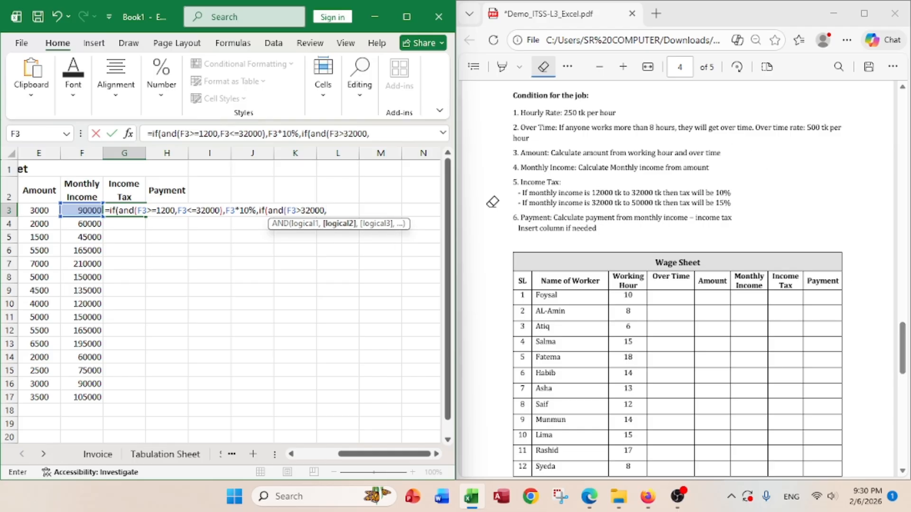
{"action": "left_click", "coordinate": [81, 211]}
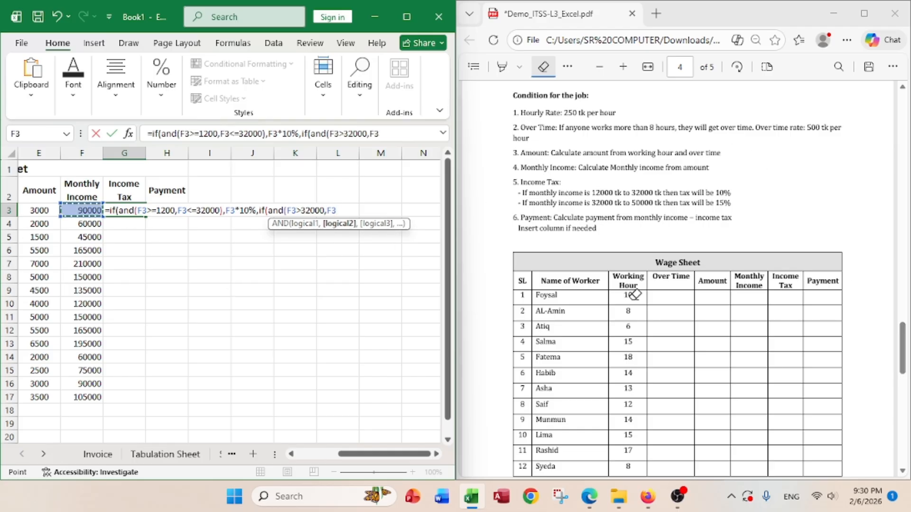
{"action": "type", "text": "<"}
{"action": "type", "text": "=50000)"}
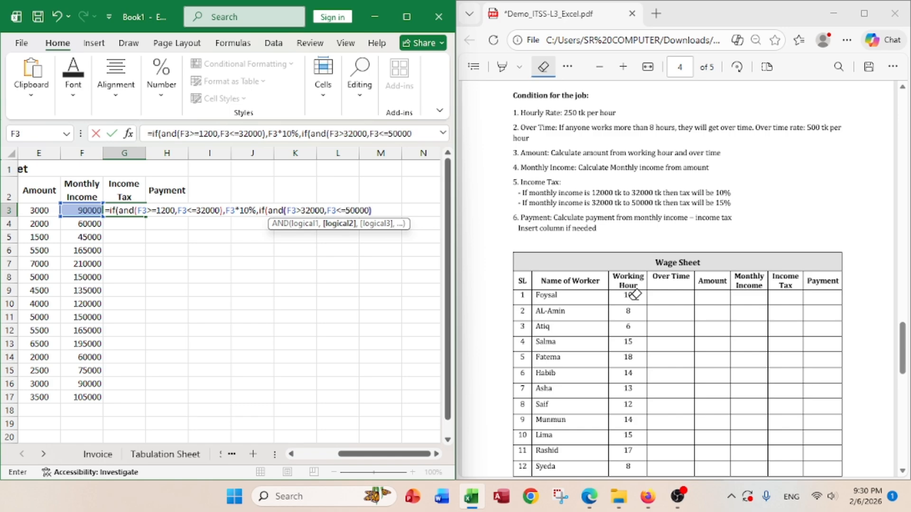
Set F3*15% as the nested IF's true value, close both brackets and commit the income tax formula in G3.
{"action": "type", "text": ","}
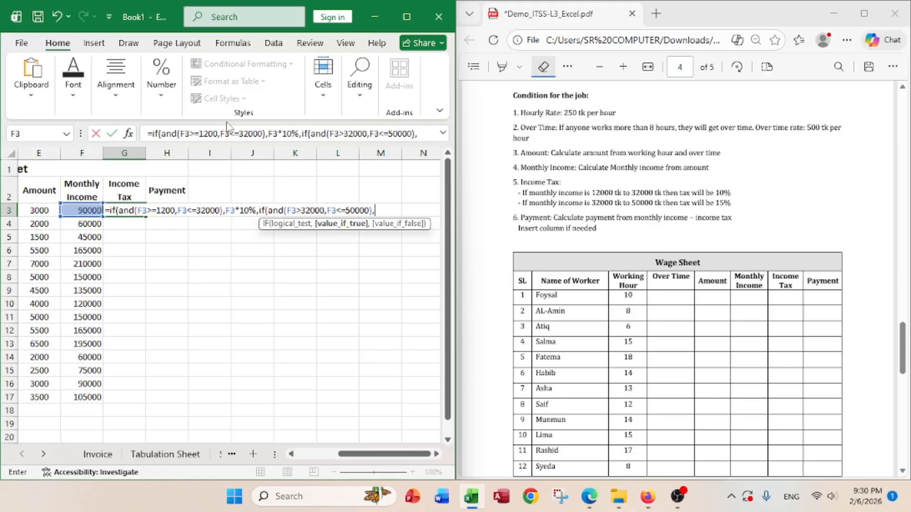
{"action": "left_click", "coordinate": [82, 211]}
{"action": "type", "text": "*"}
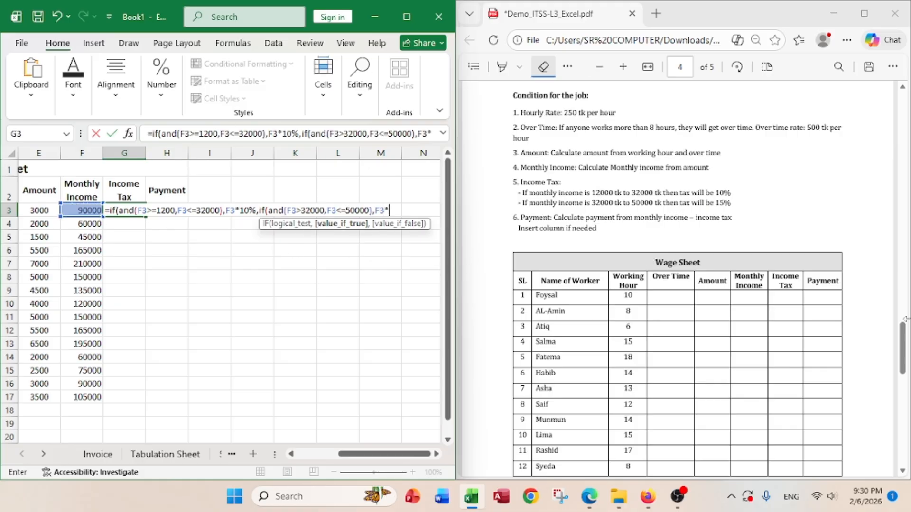
{"action": "type", "text": "15"}
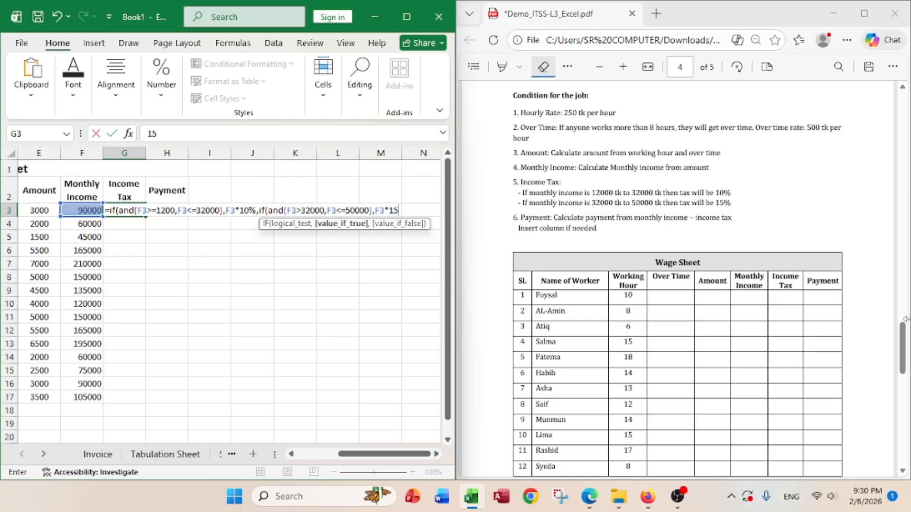
{"action": "type", "text": "%))"}
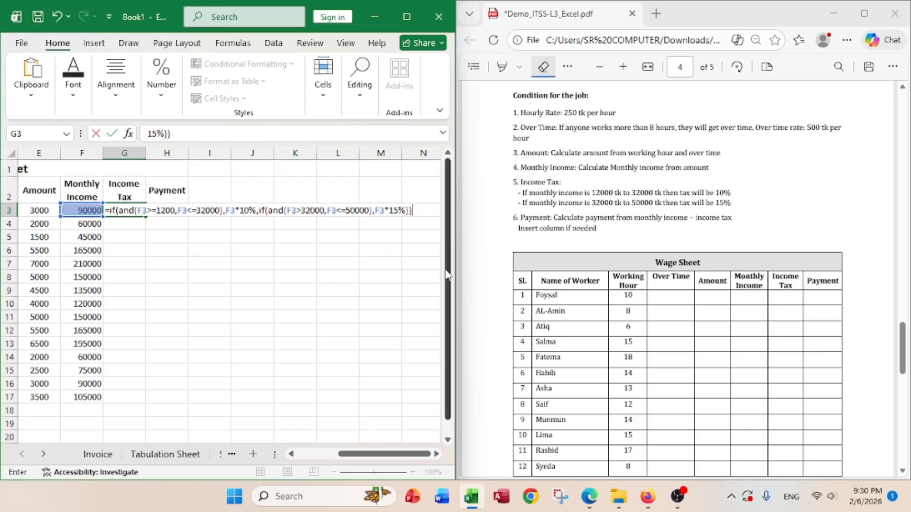
{"action": "key", "text": "Return"}
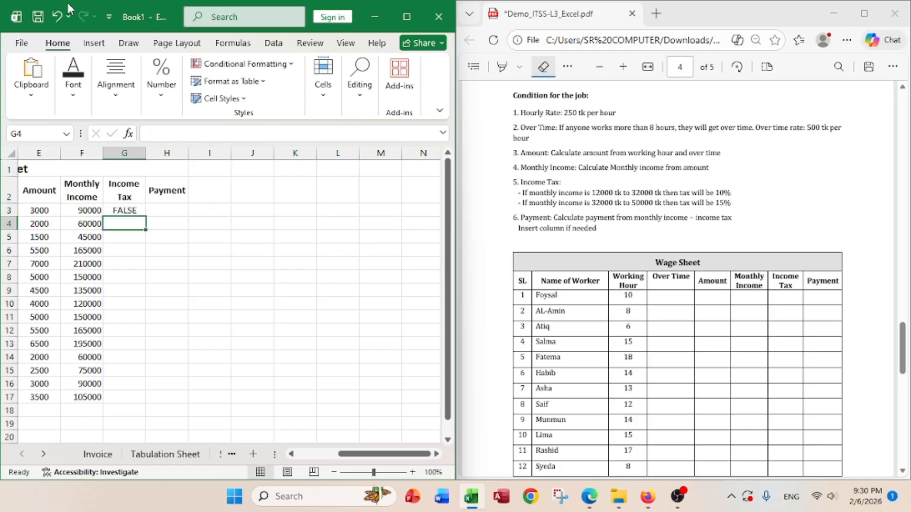
Edit the income tax formula in G3 to add 0 as the nested IF's false value after F3*15%.
{"action": "double_click", "coordinate": [124, 212]}
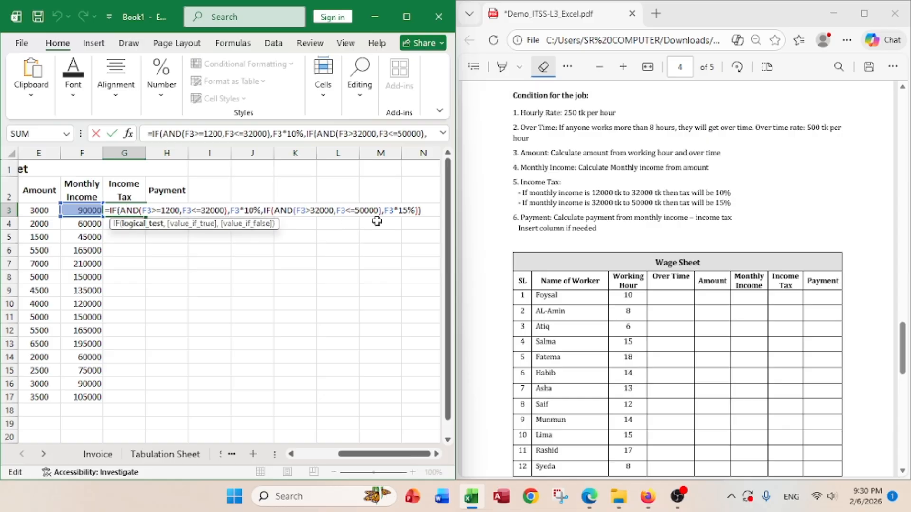
{"action": "left_click", "coordinate": [416, 210]}
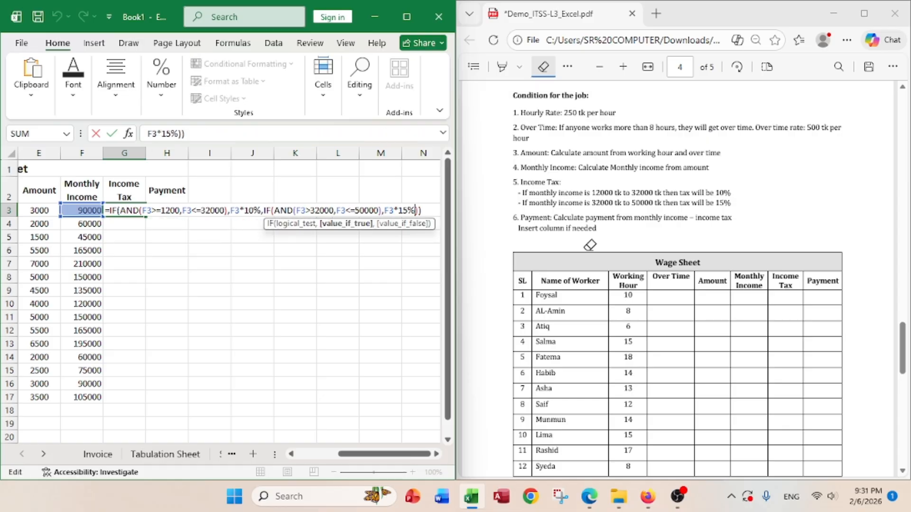
{"action": "type", "text": ",0"}
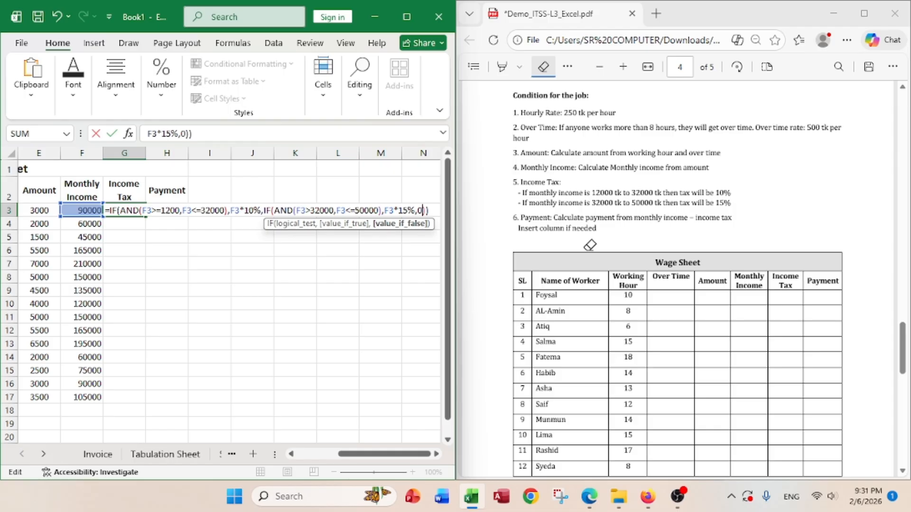
{"action": "key", "text": "Return"}
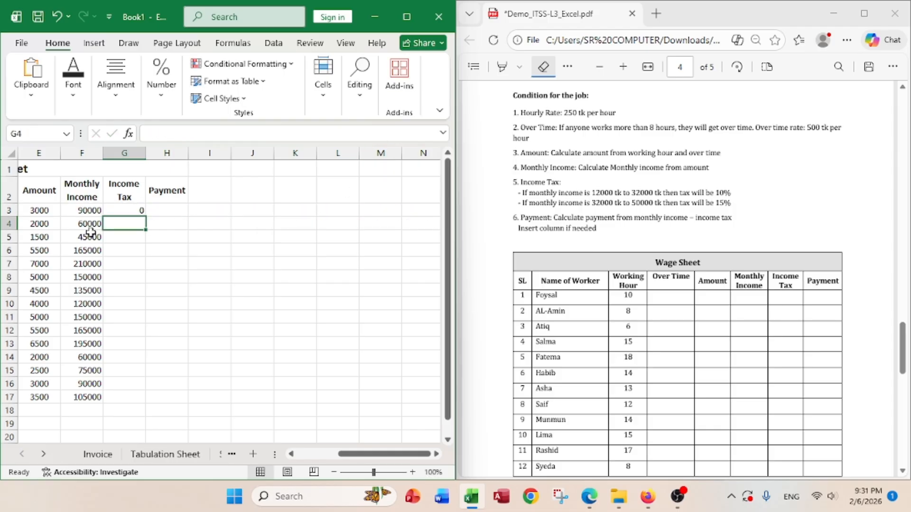
Fill the income tax formula from G3 down through G17 for all the workers.
{"action": "left_click", "coordinate": [81, 213]}
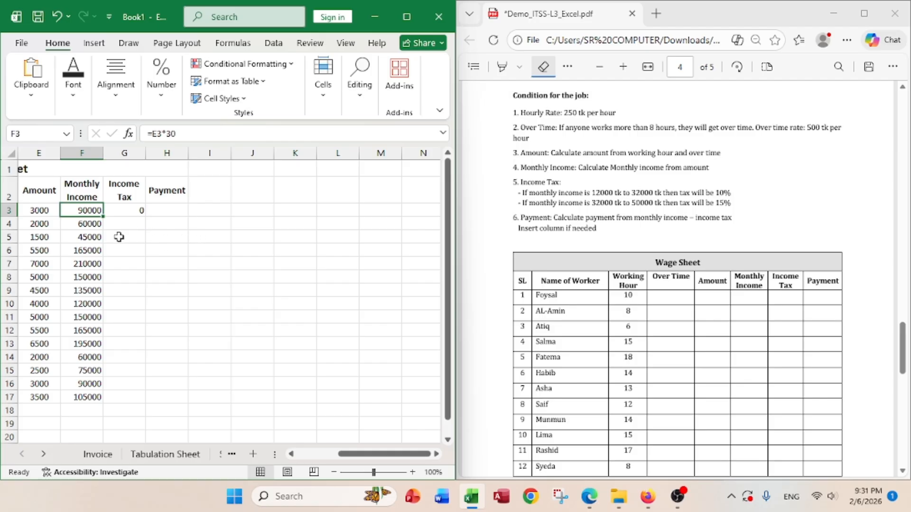
{"action": "left_click", "coordinate": [133, 211]}
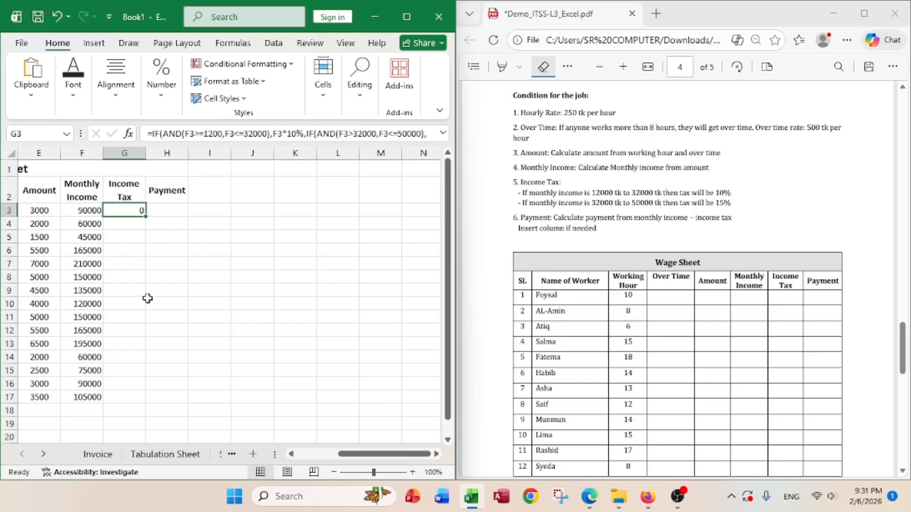
{"action": "left_click_drag", "start_coordinate": [147, 217], "coordinate": [134, 399]}
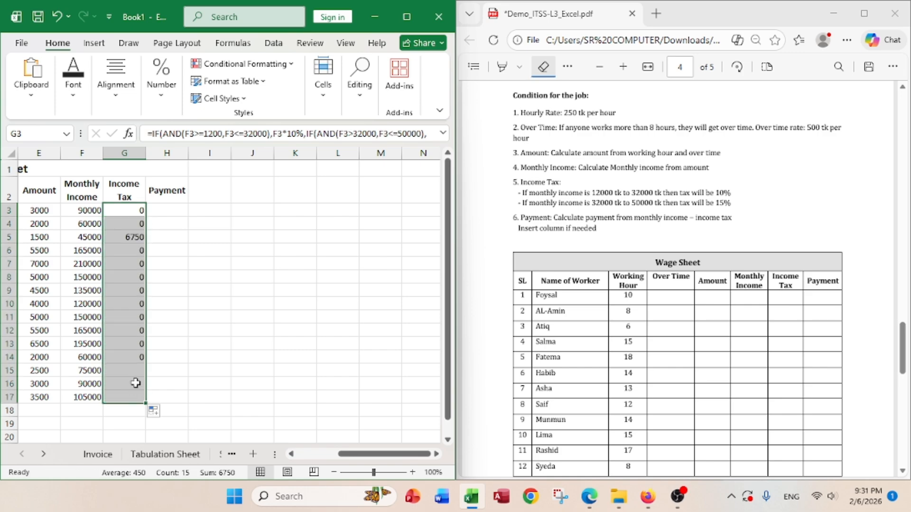
{"action": "left_click", "coordinate": [219, 333]}
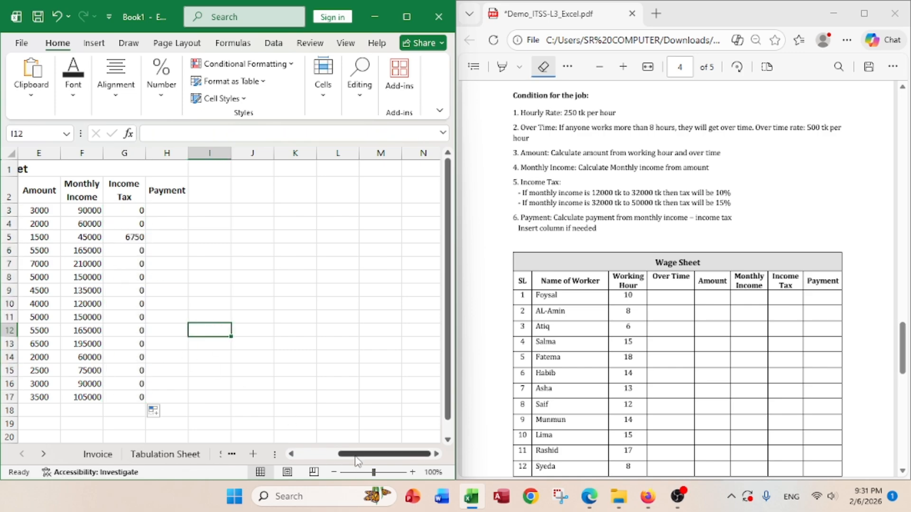
Check the monthly incomes in column F against the calculated income tax in column G, row by row.
{"action": "left_click_drag", "start_coordinate": [354, 455], "coordinate": [345, 455]}
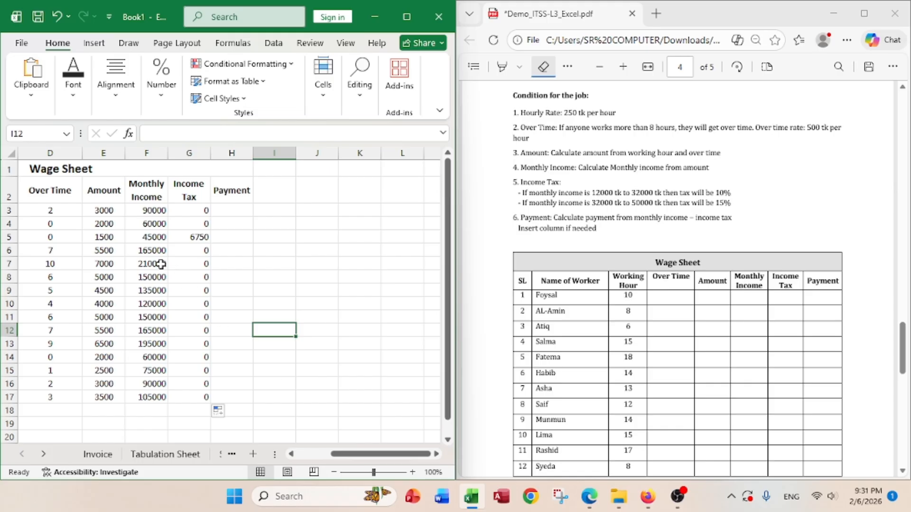
{"action": "left_click", "coordinate": [138, 238]}
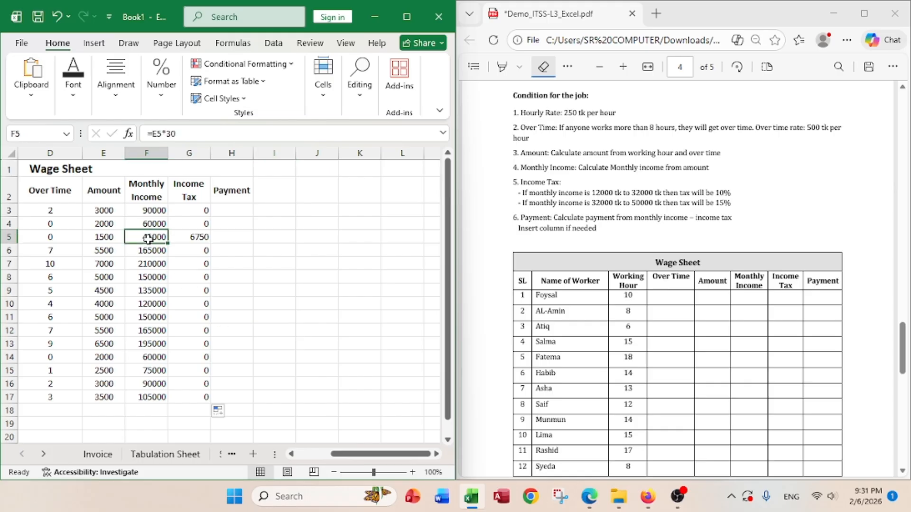
{"action": "left_click", "coordinate": [195, 237]}
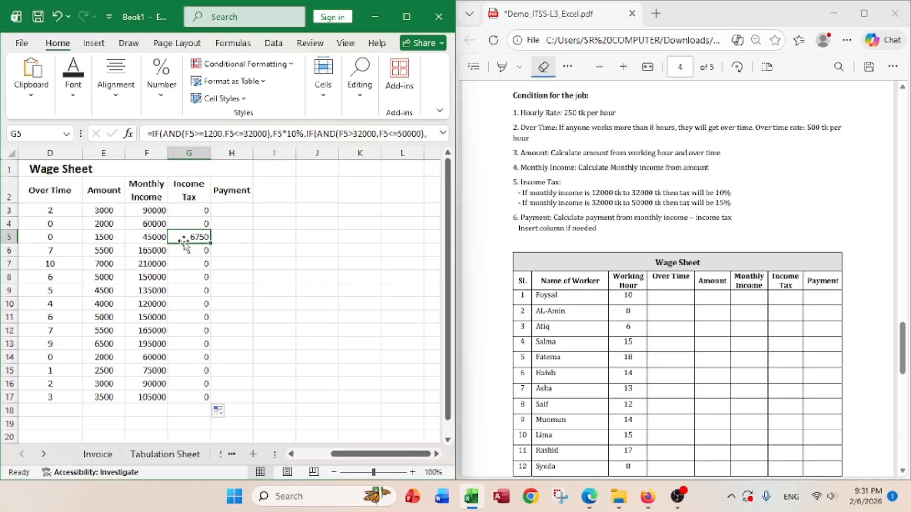
{"action": "left_click", "coordinate": [147, 251]}
{"action": "left_click", "coordinate": [156, 265]}
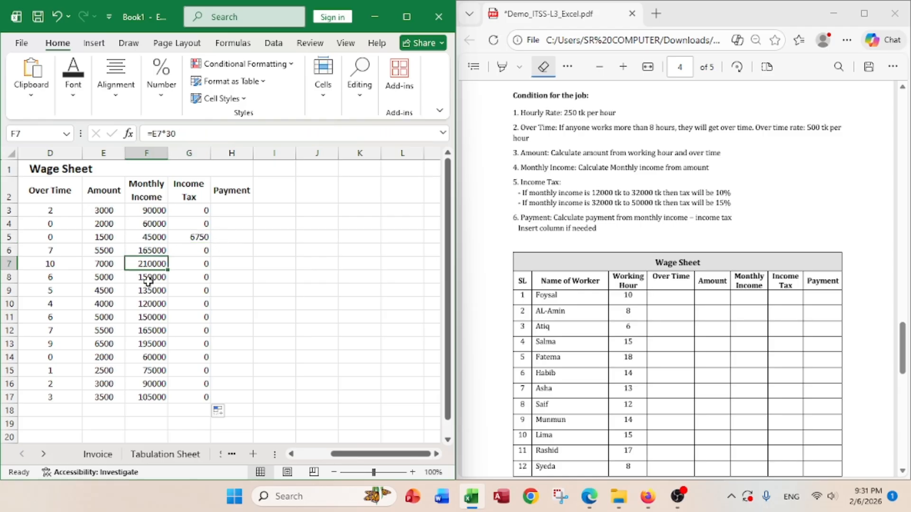
{"action": "left_click_drag", "start_coordinate": [148, 279], "coordinate": [160, 288]}
{"action": "left_click", "coordinate": [147, 304]}
{"action": "left_click", "coordinate": [148, 331]}
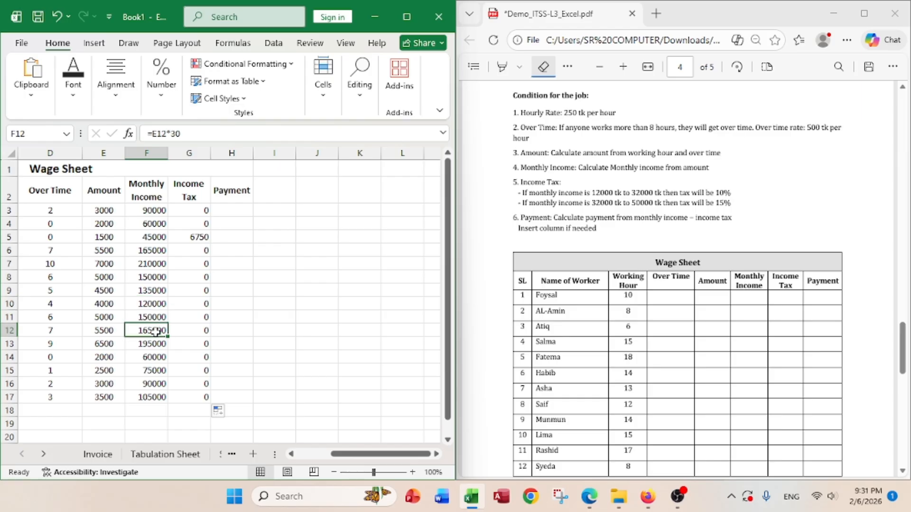
{"action": "left_click", "coordinate": [156, 344]}
{"action": "left_click", "coordinate": [158, 370]}
{"action": "left_click", "coordinate": [143, 385]}
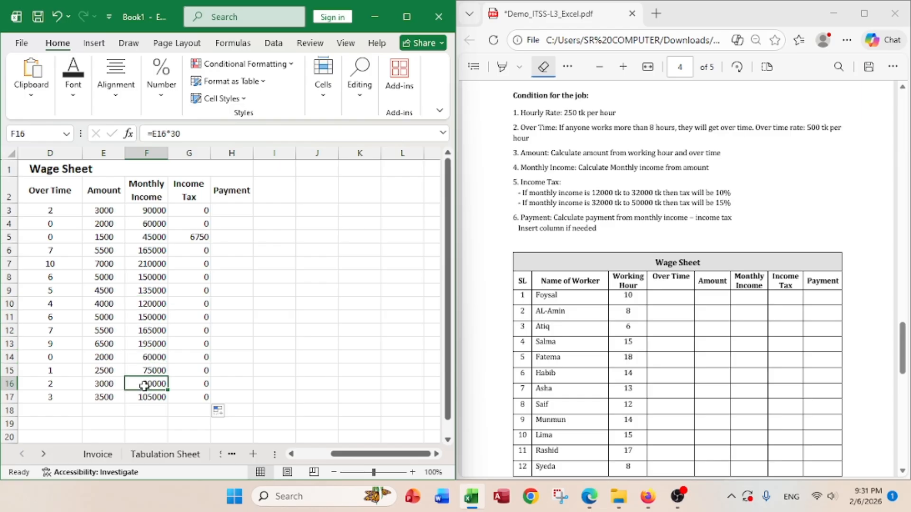
Calculate the payment in H3 with =F3-G3 and fill the formula down through H17.
{"action": "left_click", "coordinate": [235, 211]}
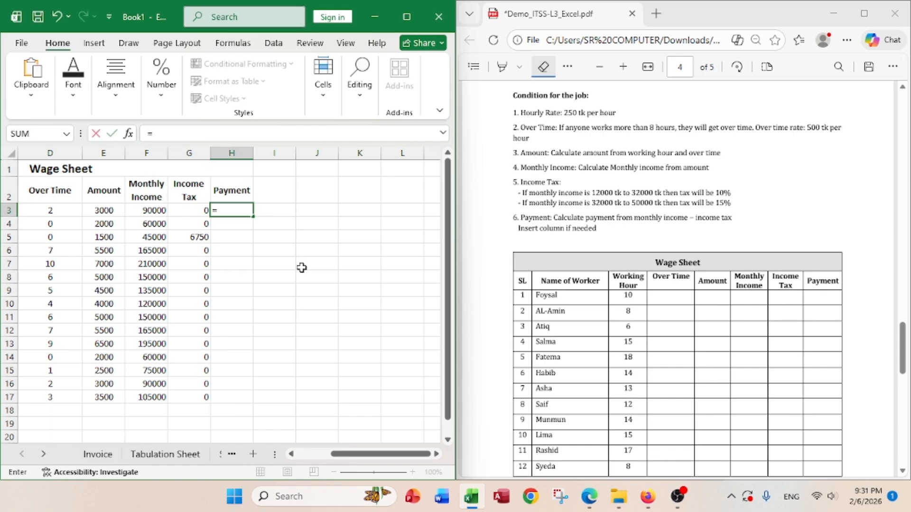
{"action": "left_click", "coordinate": [143, 211]}
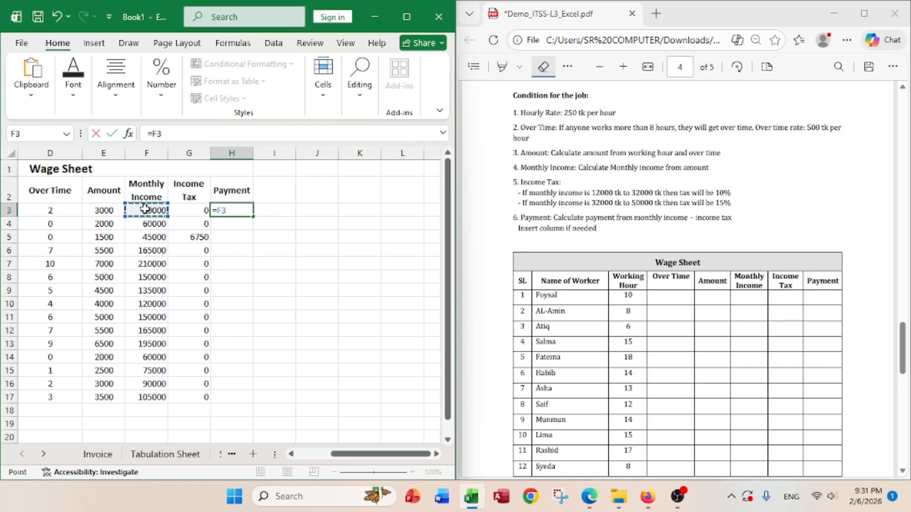
{"action": "type", "text": "-"}
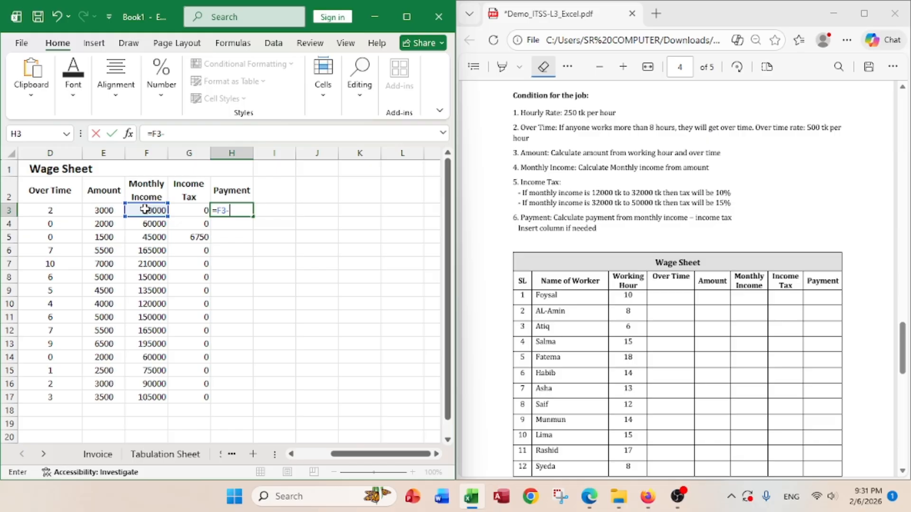
{"action": "left_click", "coordinate": [199, 211]}
{"action": "key", "text": "Return"}
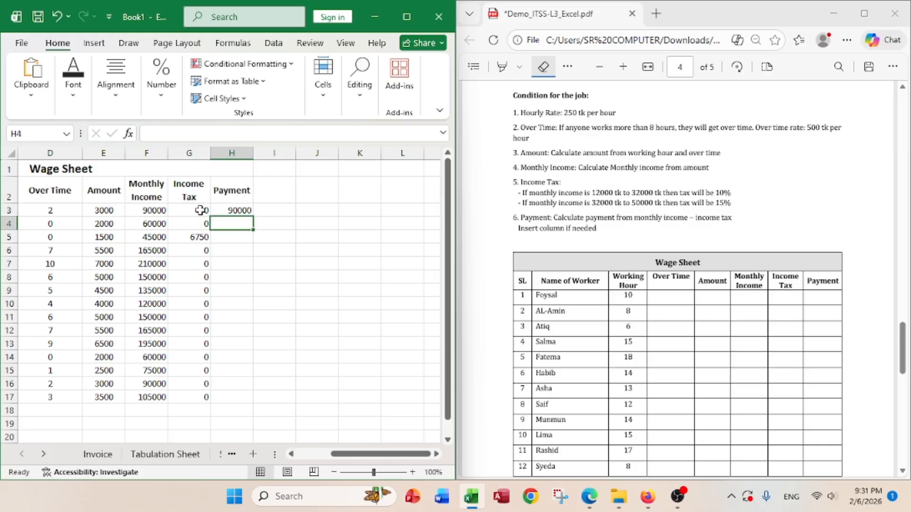
{"action": "left_click", "coordinate": [241, 210]}
{"action": "left_click_drag", "start_coordinate": [256, 216], "coordinate": [242, 400]}
Apply all borders to the whole wage sheet table, A1:H17.
{"action": "scroll", "coordinate": [665, 346], "scroll_direction": "down", "scroll_amount": 3}
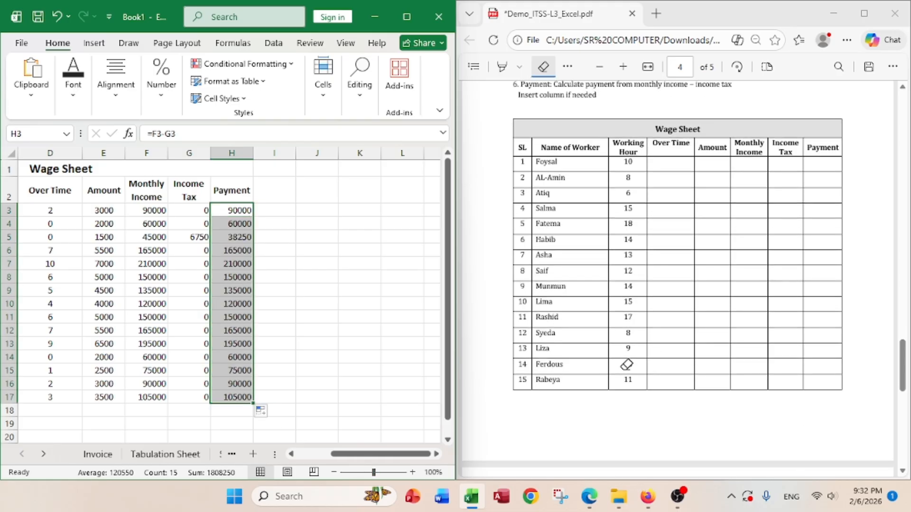
{"action": "left_click_drag", "start_coordinate": [366, 454], "coordinate": [322, 456]}
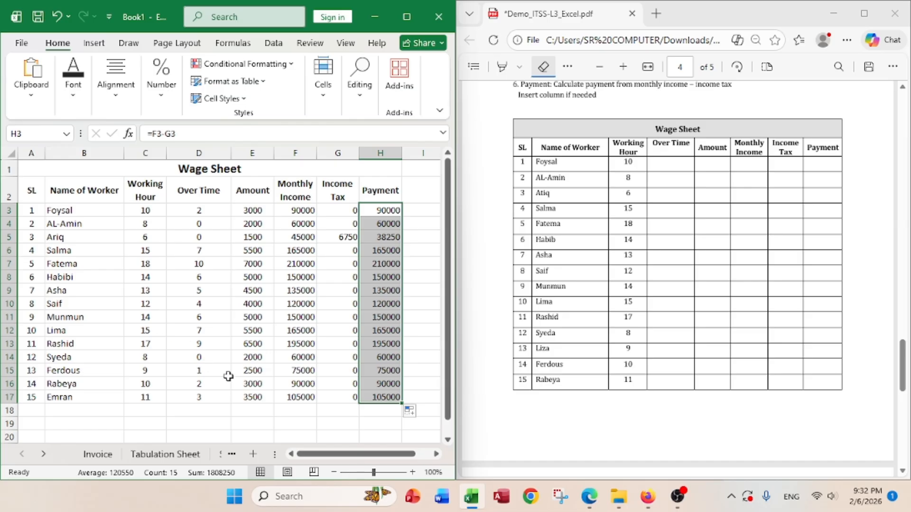
{"action": "left_click_drag", "start_coordinate": [266, 170], "coordinate": [241, 396]}
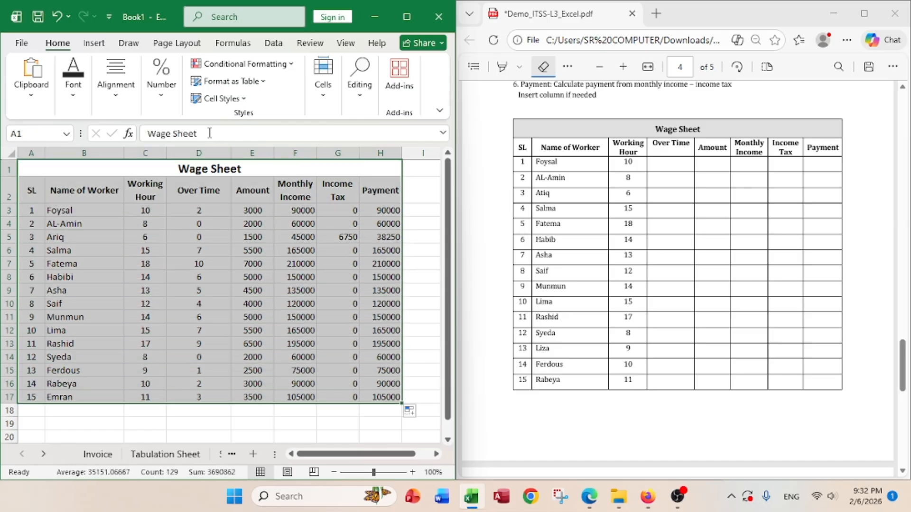
{"action": "left_click", "coordinate": [73, 79]}
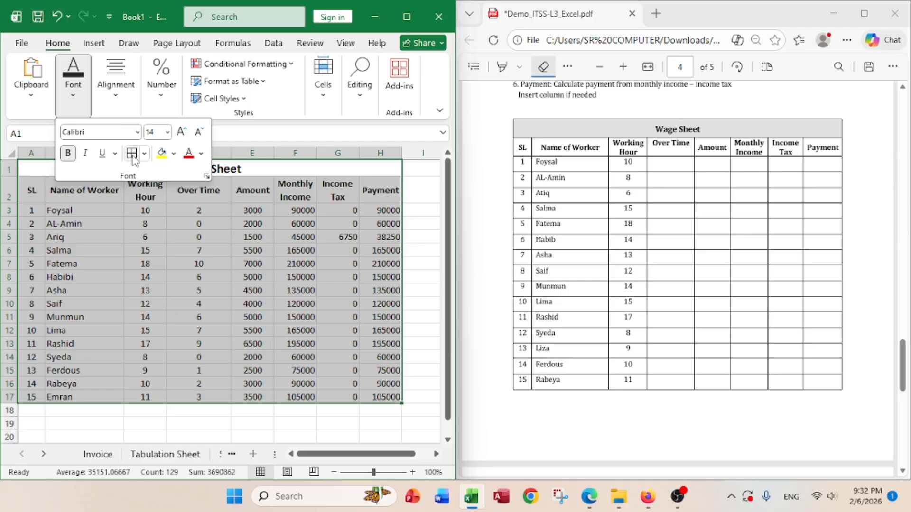
{"action": "left_click", "coordinate": [387, 353]}
{"action": "left_click", "coordinate": [266, 287]}
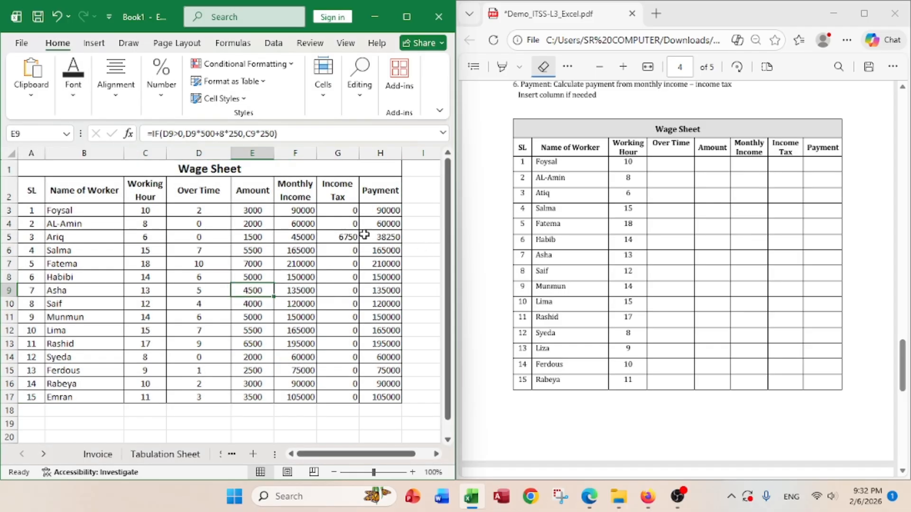
Center the monthly income, income tax and payment values in F3:H16 horizontally, along with the payment in H17.
{"action": "left_click_drag", "start_coordinate": [278, 213], "coordinate": [362, 385]}
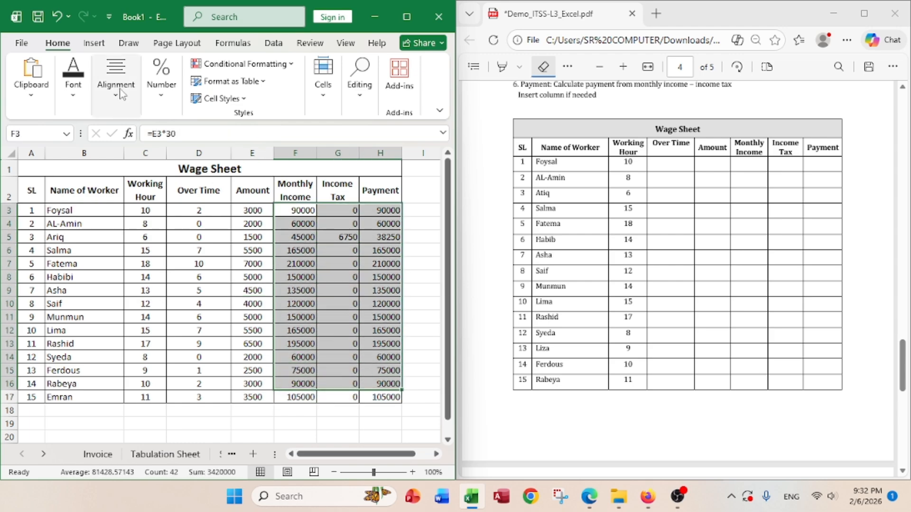
{"action": "left_click", "coordinate": [116, 87]}
{"action": "left_click", "coordinate": [127, 156]}
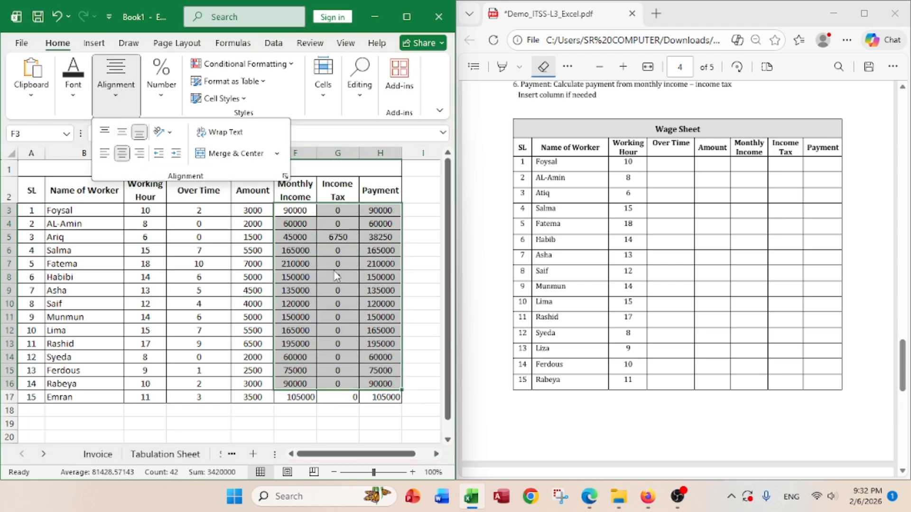
{"action": "left_click", "coordinate": [385, 396]}
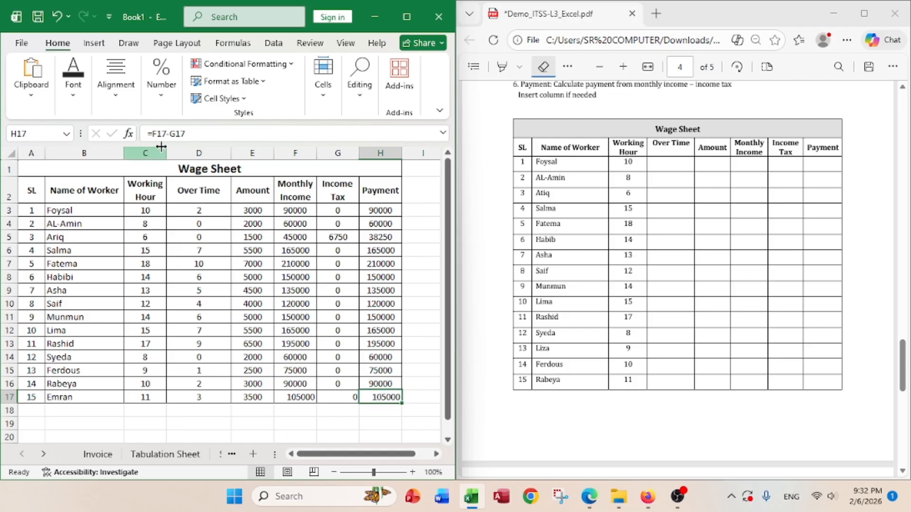
{"action": "left_click", "coordinate": [116, 88]}
{"action": "left_click", "coordinate": [127, 157]}
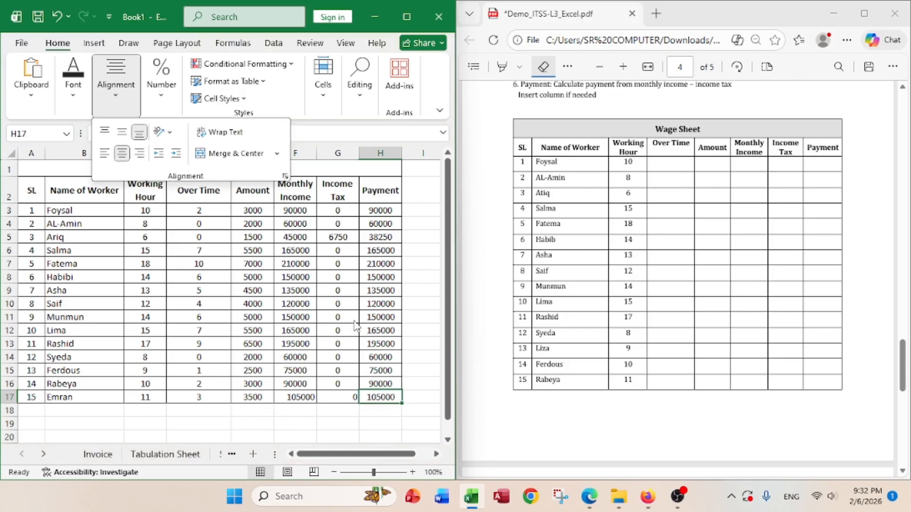